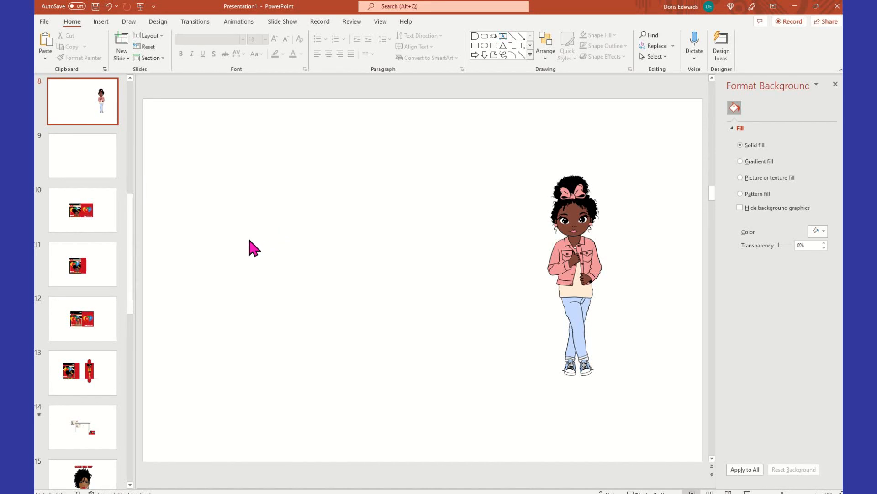
{"action": "left_click", "coordinate": [569, 224]}
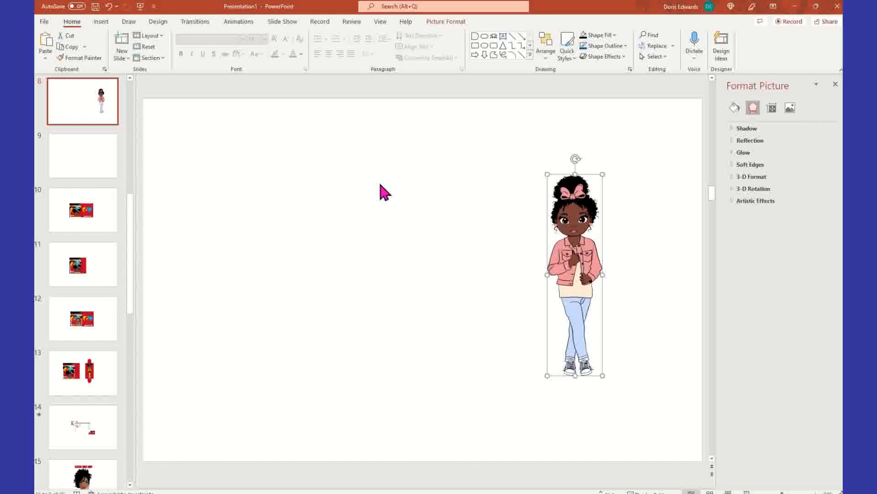
{"action": "left_click", "coordinate": [443, 180]}
{"action": "left_click", "coordinate": [579, 224]}
{"action": "left_click", "coordinate": [435, 211]}
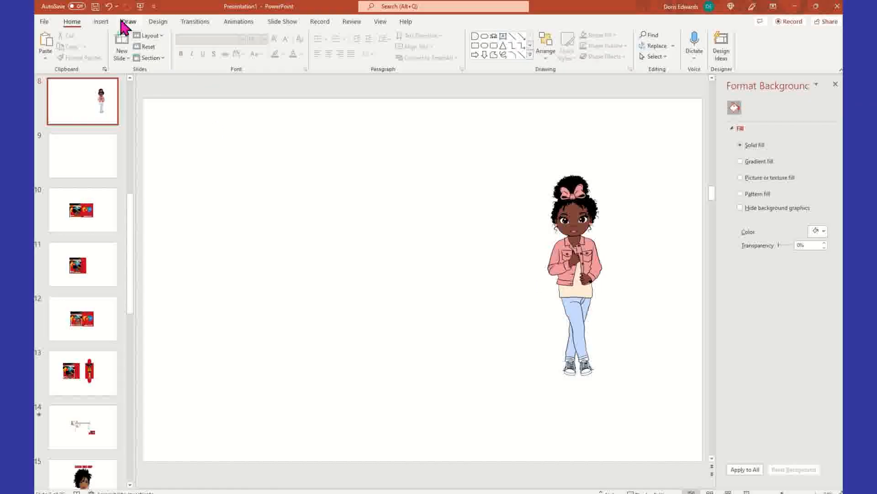
Draw a rectangle about 5.87" wide and 4.22" high on the empty area beside the girl illustration.
{"action": "left_click", "coordinate": [105, 20]}
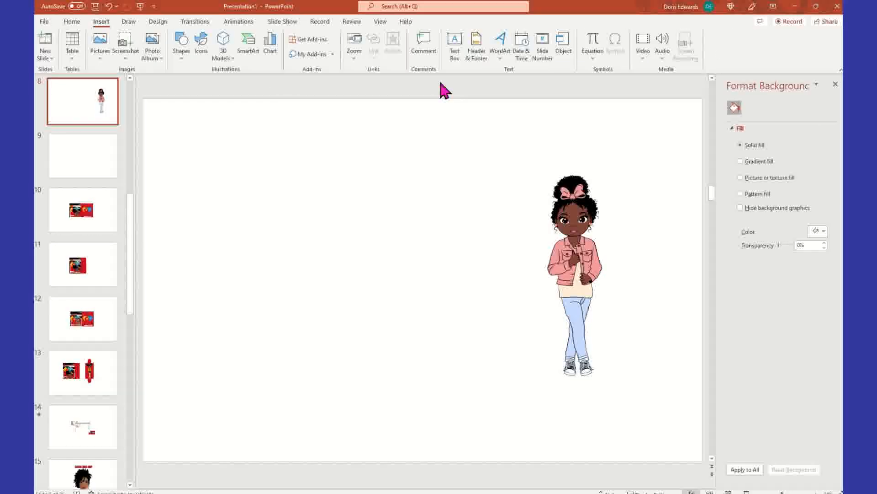
{"action": "left_click", "coordinate": [182, 57]}
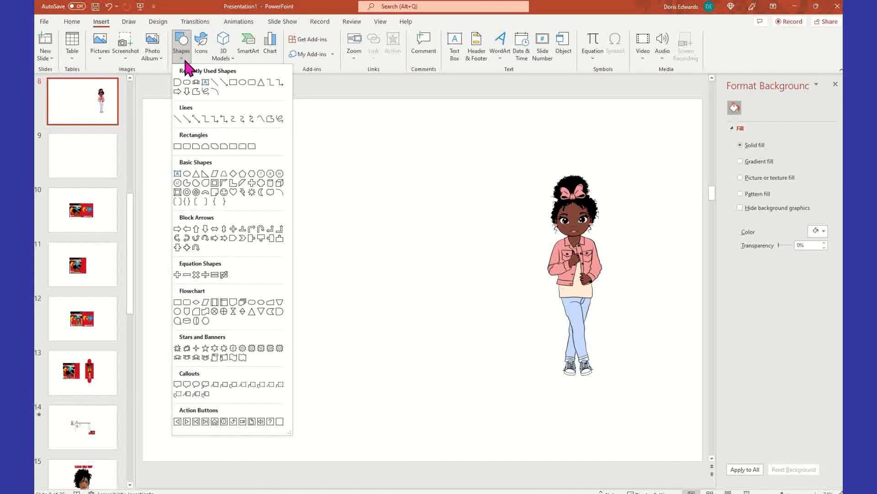
{"action": "left_click", "coordinate": [231, 82]}
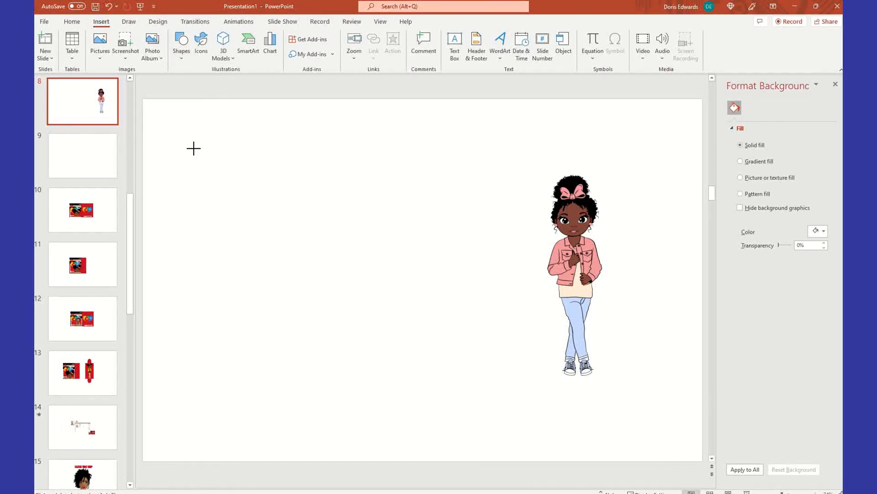
{"action": "left_click_drag", "start_coordinate": [197, 144], "coordinate": [390, 280]}
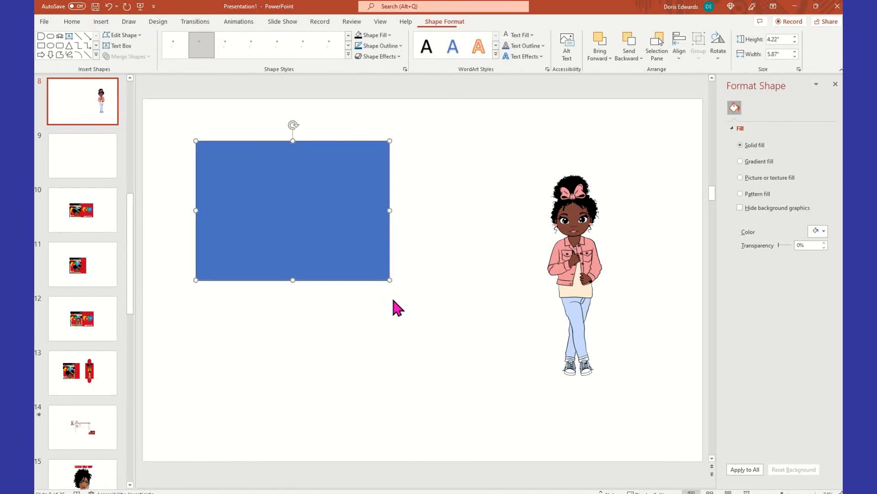
{"action": "left_click", "coordinate": [320, 300]}
{"action": "left_click", "coordinate": [377, 255]}
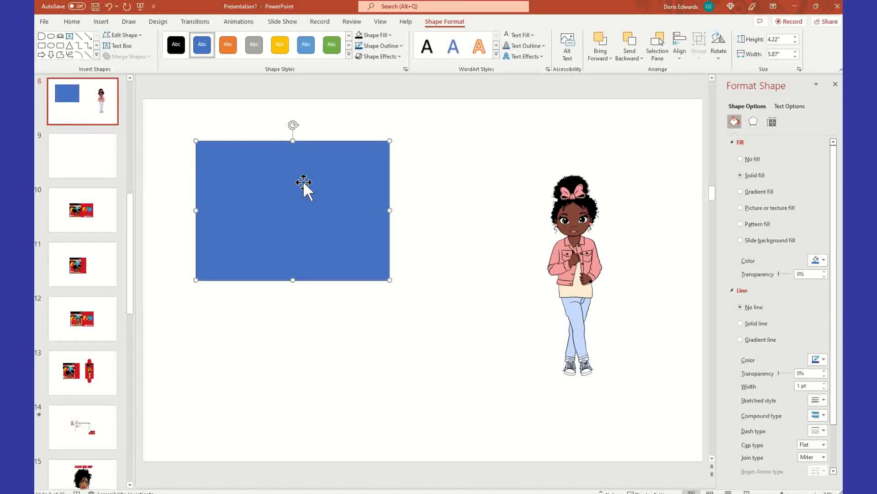
{"action": "left_click_drag", "start_coordinate": [272, 314], "coordinate": [478, 418]}
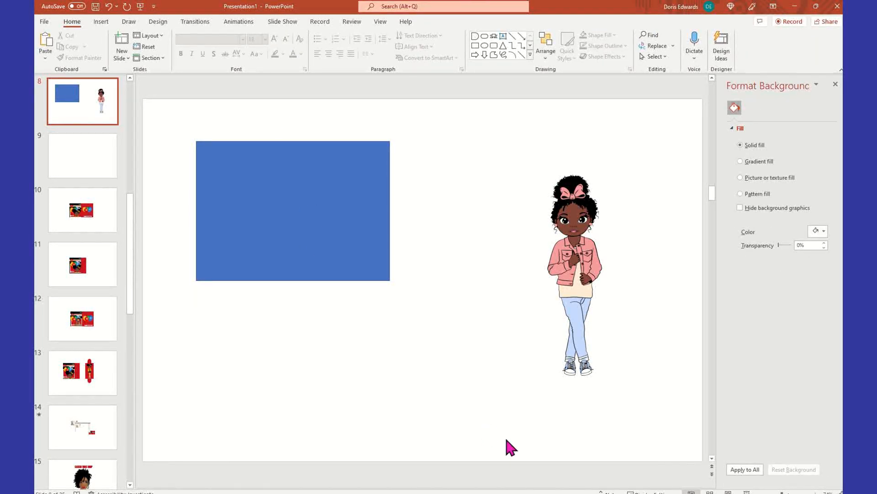
{"action": "left_click", "coordinate": [99, 19]}
{"action": "left_click", "coordinate": [182, 57]}
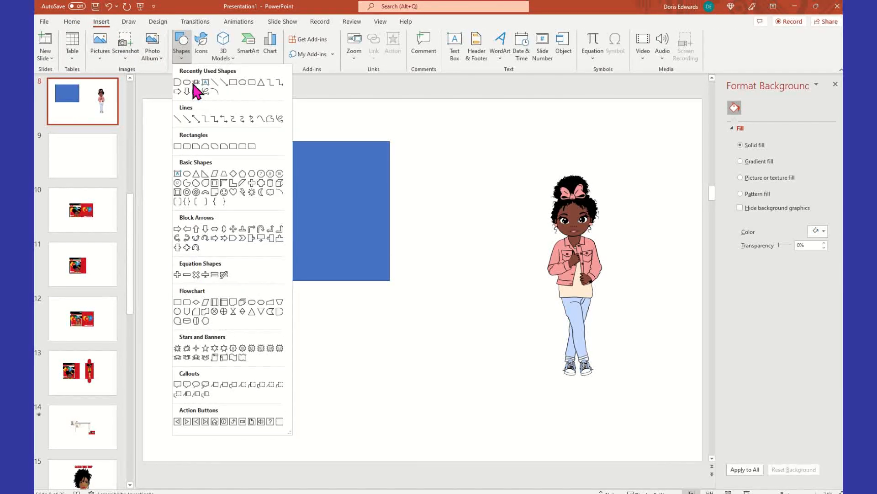
{"action": "left_click", "coordinate": [229, 90]}
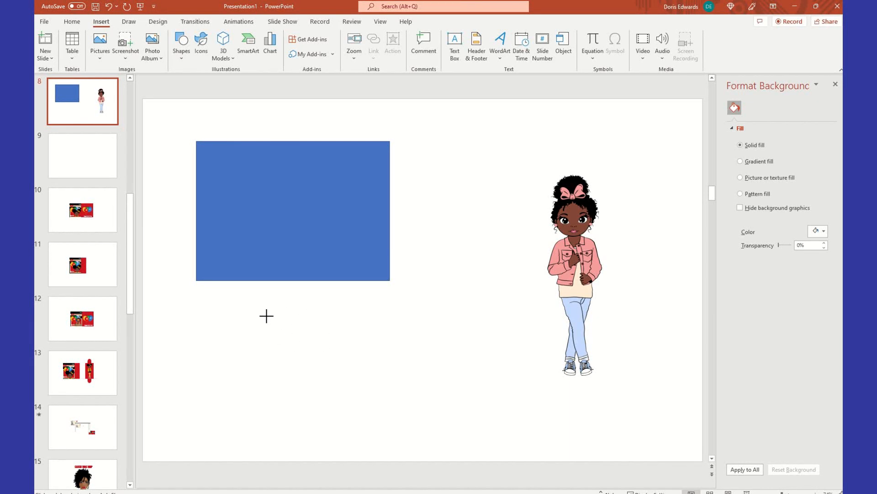
{"action": "left_click_drag", "start_coordinate": [267, 315], "coordinate": [382, 377]}
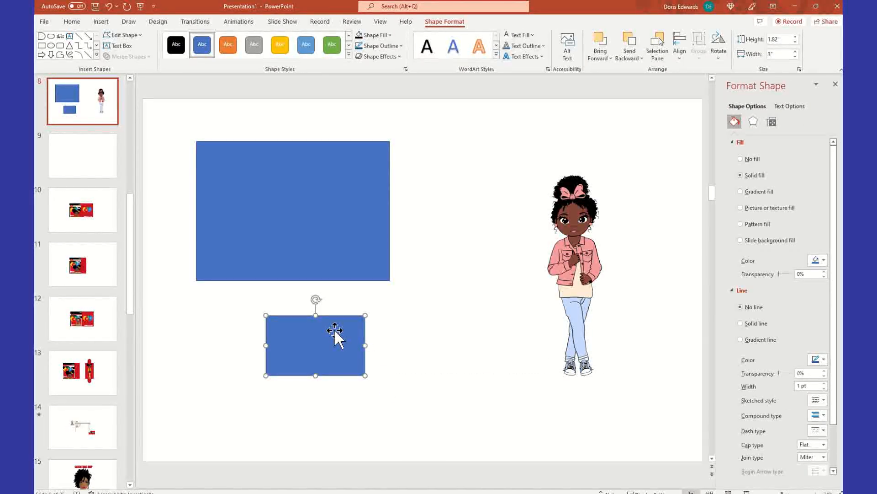
{"action": "key", "text": "Delete"}
Set the rectangle's height to 6.26" and its width to 7.23" in its size and position settings.
{"action": "left_click", "coordinate": [333, 220]}
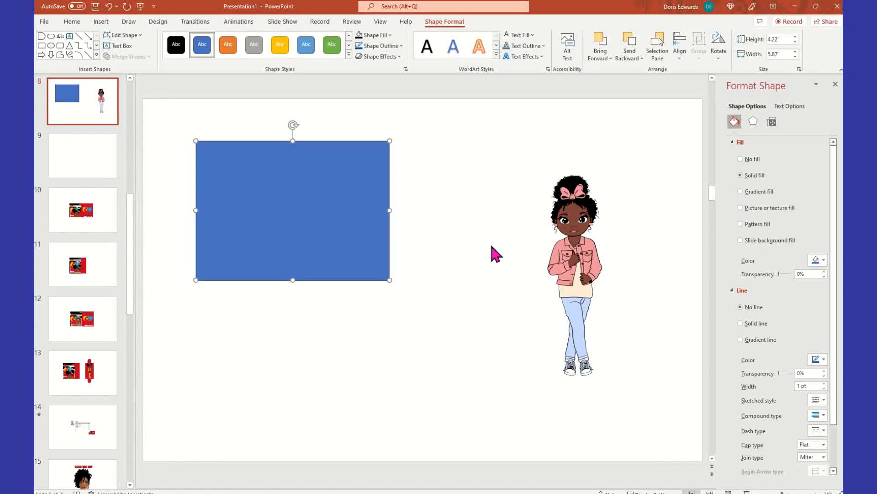
{"action": "right_click", "coordinate": [342, 172]}
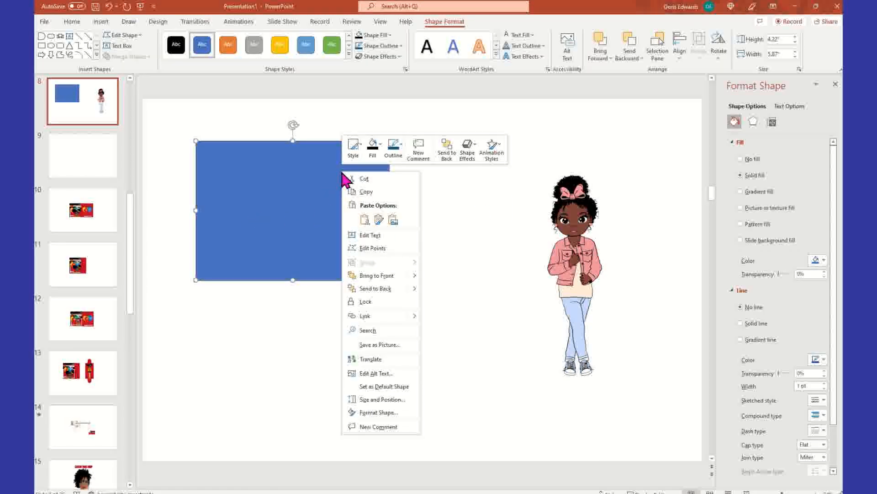
{"action": "left_click", "coordinate": [383, 399]}
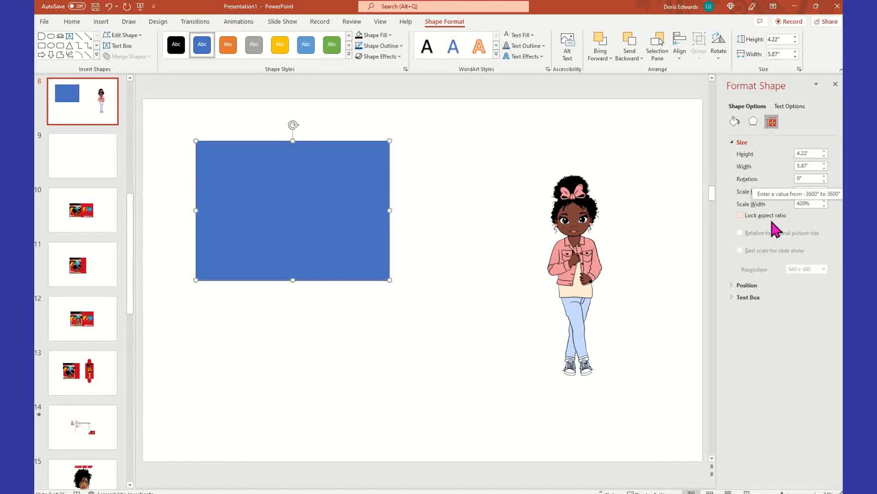
{"action": "left_click", "coordinate": [813, 153]}
{"action": "left_click_drag", "start_coordinate": [813, 154], "coordinate": [774, 147]}
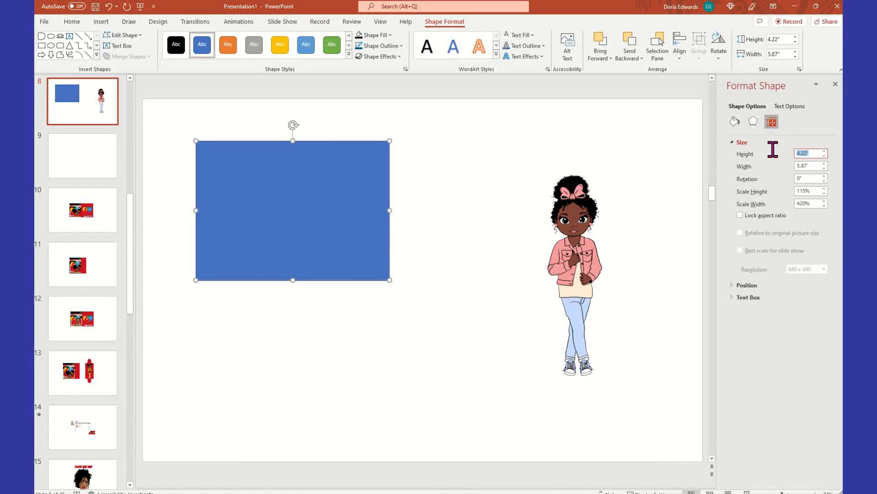
{"action": "type", "text": "6.26"}
{"action": "key", "text": "Tab"}
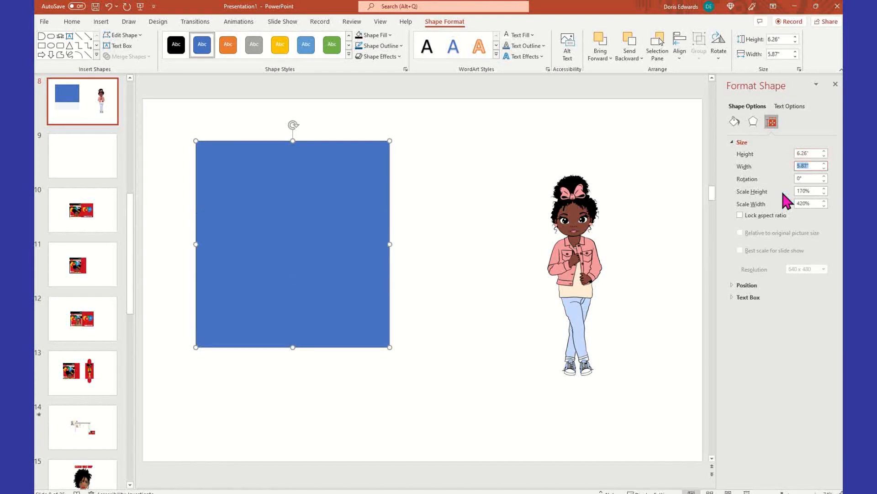
{"action": "type", "text": "7.23"}
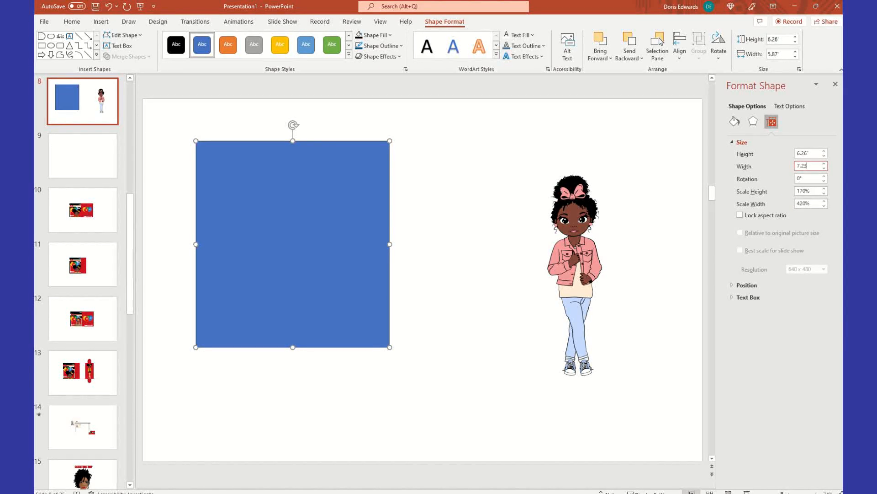
{"action": "key", "text": "Tab"}
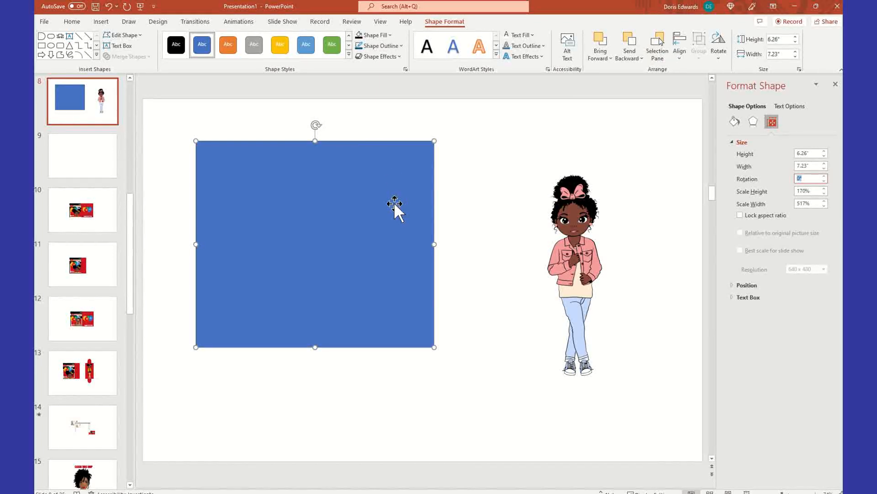
Remove the rectangle's outline by setting it to No line.
{"action": "left_click", "coordinate": [735, 122]}
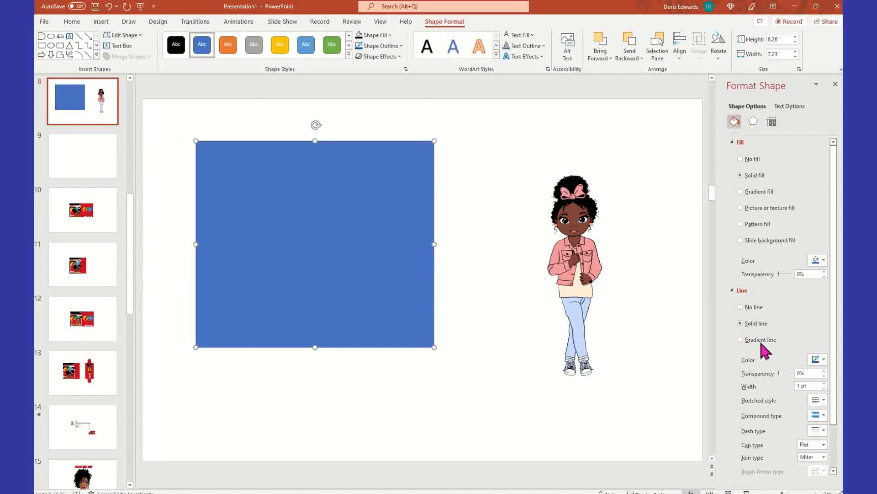
{"action": "left_click", "coordinate": [755, 311]}
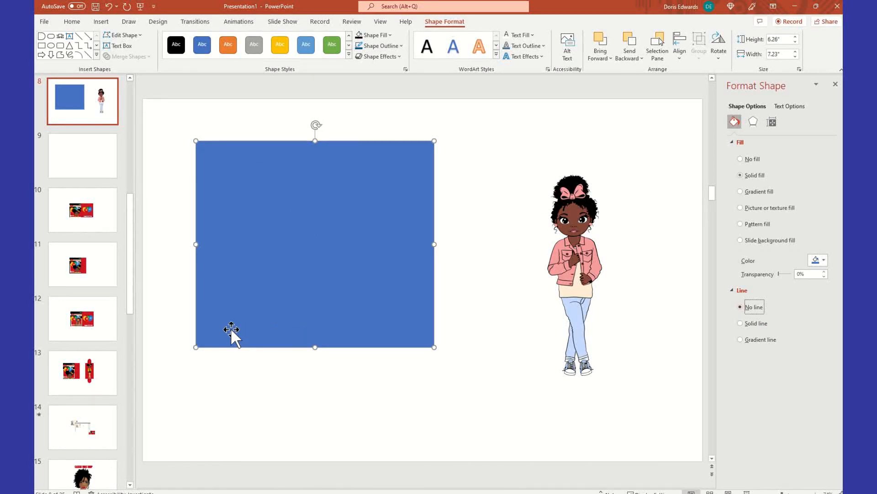
{"action": "left_click", "coordinate": [498, 131]}
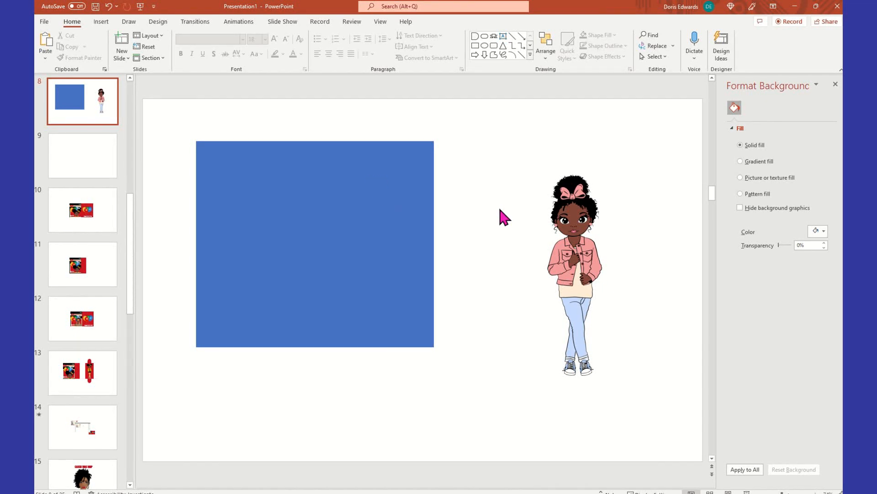
Fill the rectangle with the brown skin color sampled from the girl's face using the Eyedropper.
{"action": "left_click", "coordinate": [408, 158]}
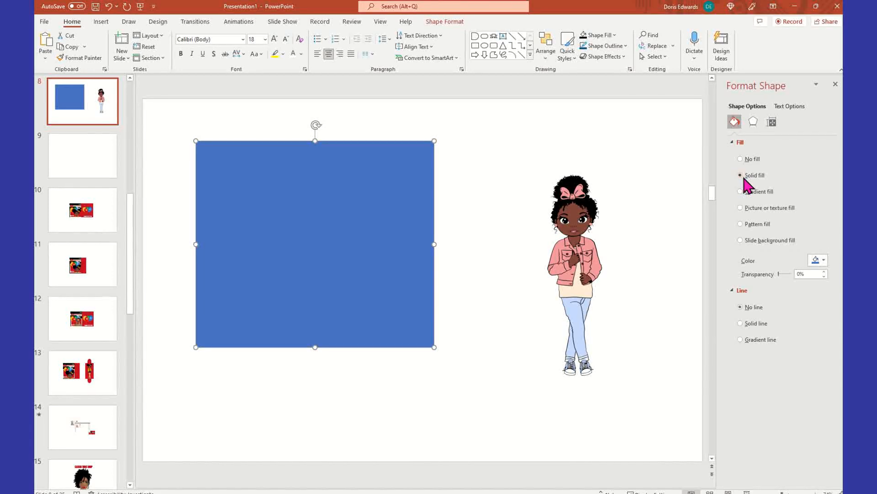
{"action": "left_click", "coordinate": [824, 261]}
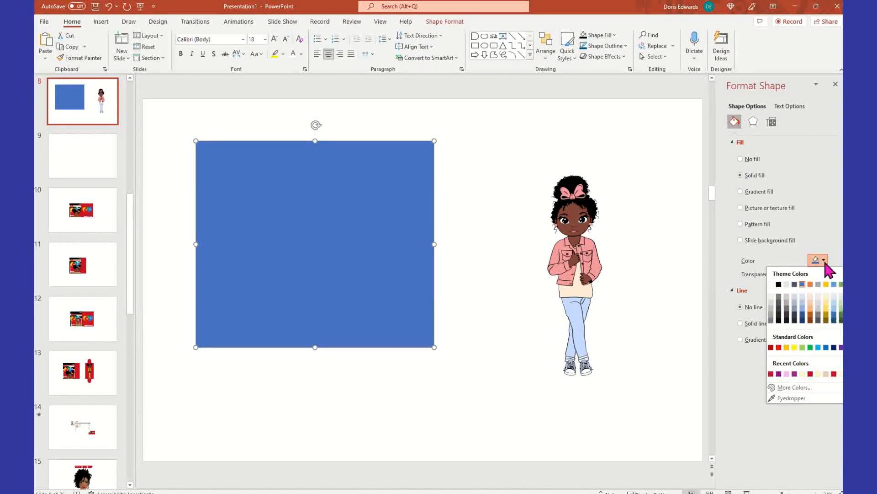
{"action": "left_click", "coordinate": [791, 401]}
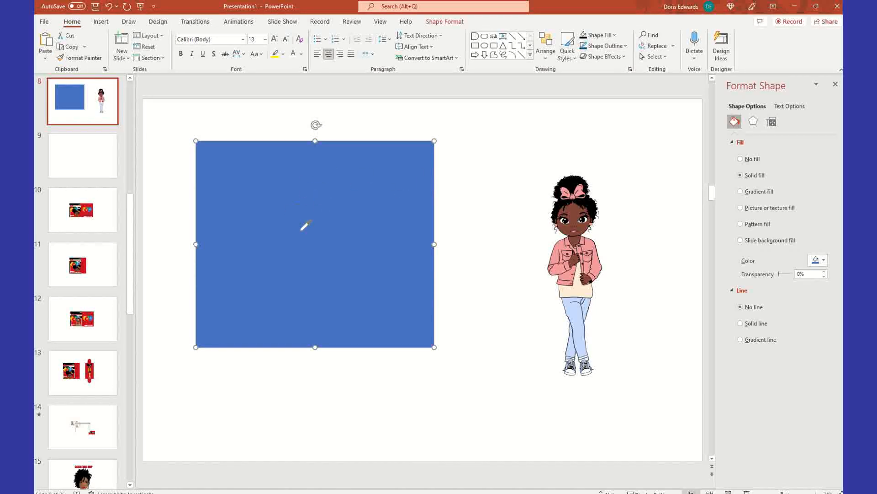
{"action": "left_click", "coordinate": [575, 213]}
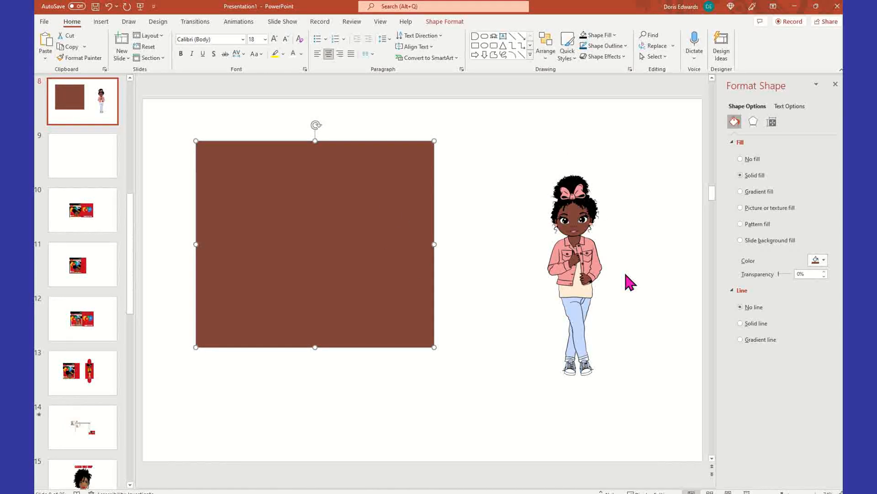
Fill the rectangle with the light blue sampled from the girl's jeans using the Eyedropper.
{"action": "left_click", "coordinate": [824, 261]}
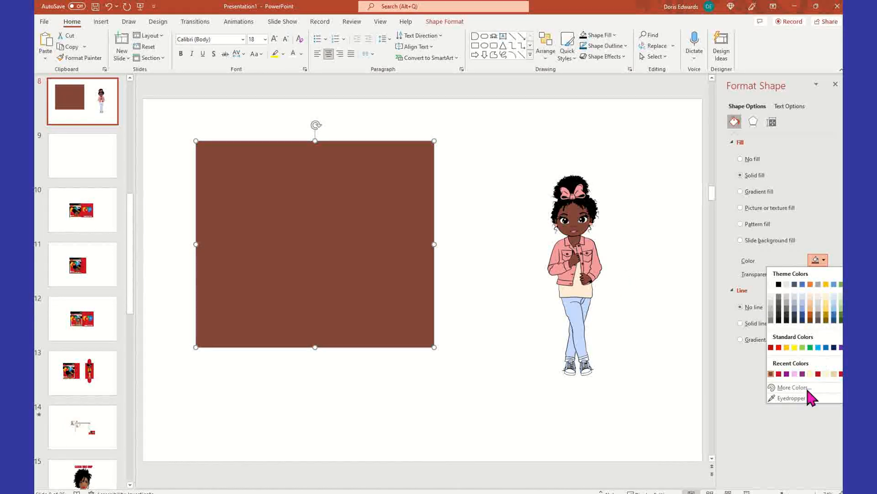
{"action": "left_click", "coordinate": [809, 396]}
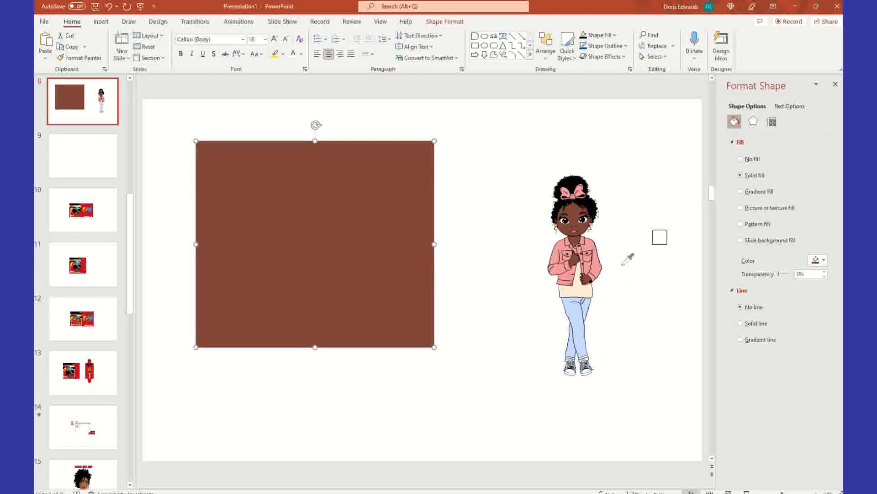
{"action": "left_click", "coordinate": [592, 300]}
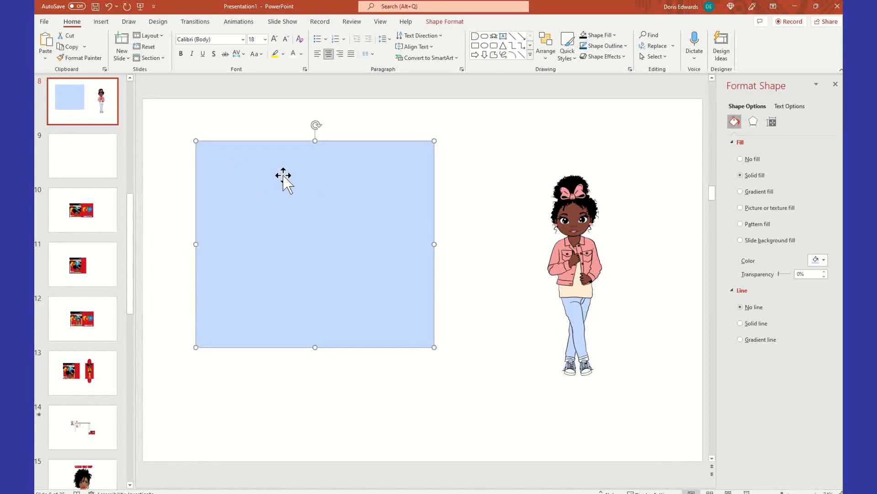
Search the online pictures for "RIBBON" to insert on slide 8.
{"action": "left_click", "coordinate": [102, 23]}
{"action": "left_click", "coordinate": [100, 56]}
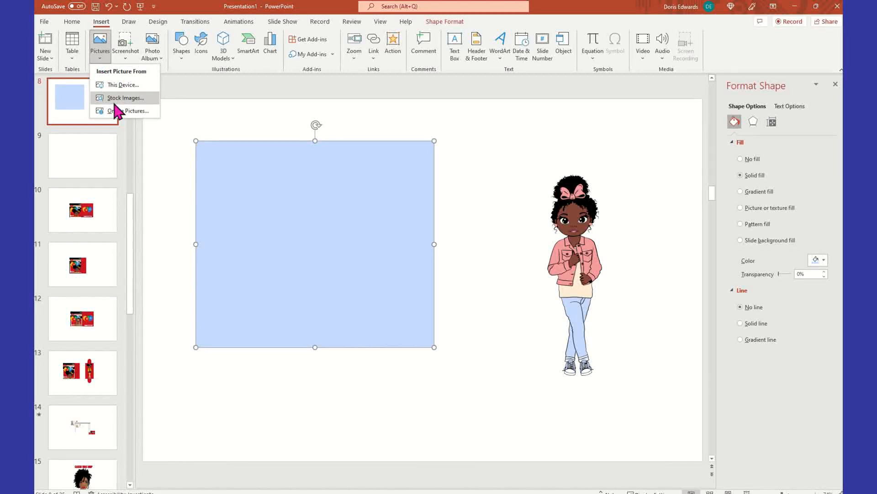
{"action": "left_click", "coordinate": [119, 111]}
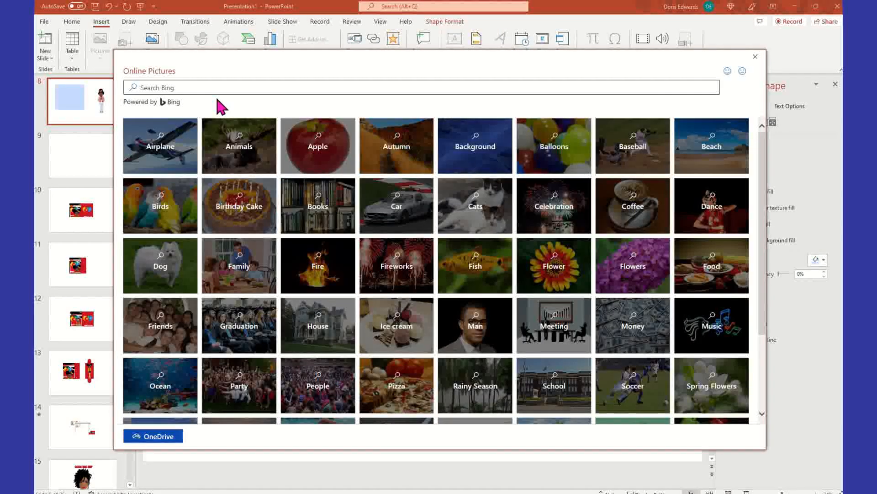
{"action": "left_click", "coordinate": [211, 90]}
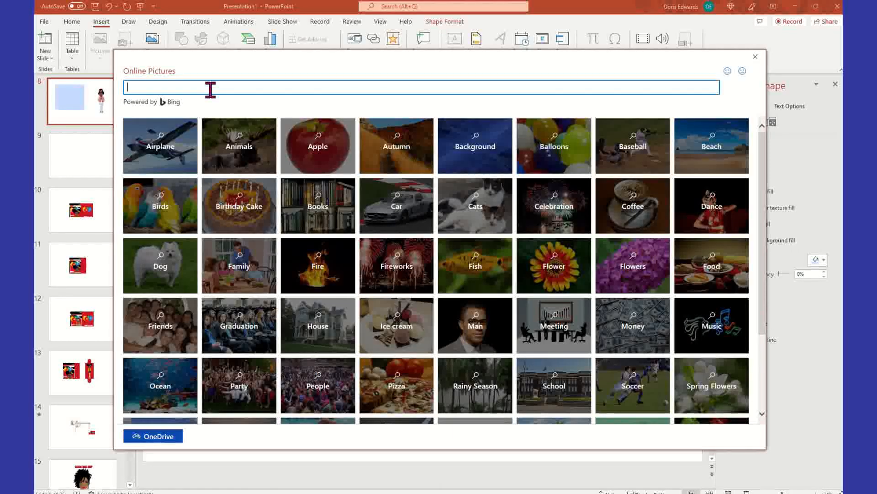
{"action": "type", "text": "RIBBON"}
{"action": "key", "text": "Return"}
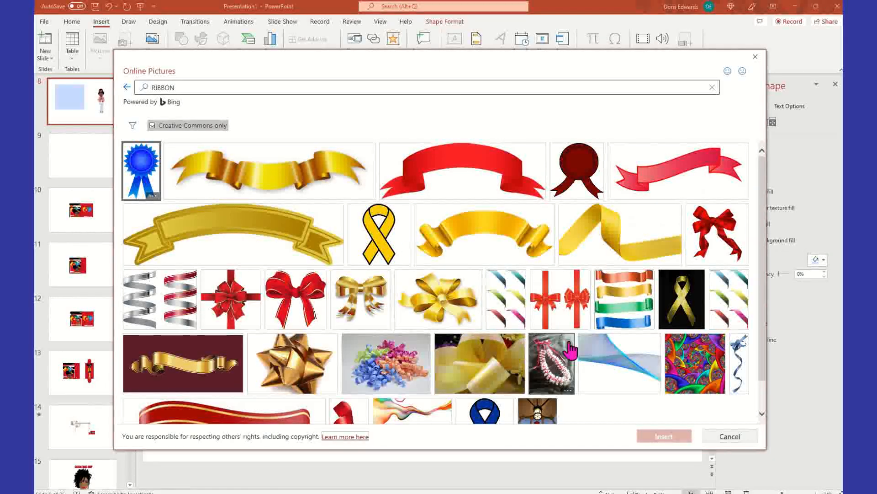
Insert the orange ribbon picture with a large bow and yellow edging from the online search results.
{"action": "scroll", "coordinate": [502, 325], "scroll_direction": "down", "scroll_amount": 1}
{"action": "scroll", "coordinate": [498, 330], "scroll_direction": "down", "scroll_amount": 6}
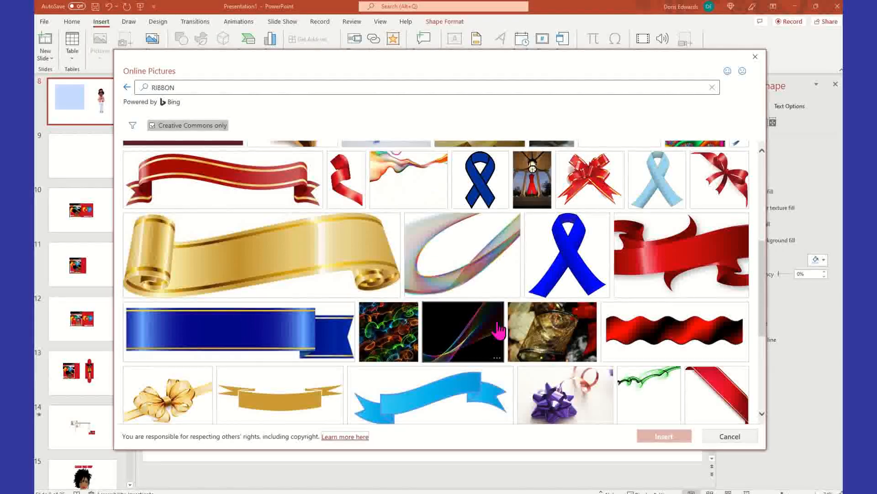
{"action": "scroll", "coordinate": [498, 330], "scroll_direction": "down", "scroll_amount": 2}
{"action": "scroll", "coordinate": [498, 330], "scroll_direction": "down", "scroll_amount": 4}
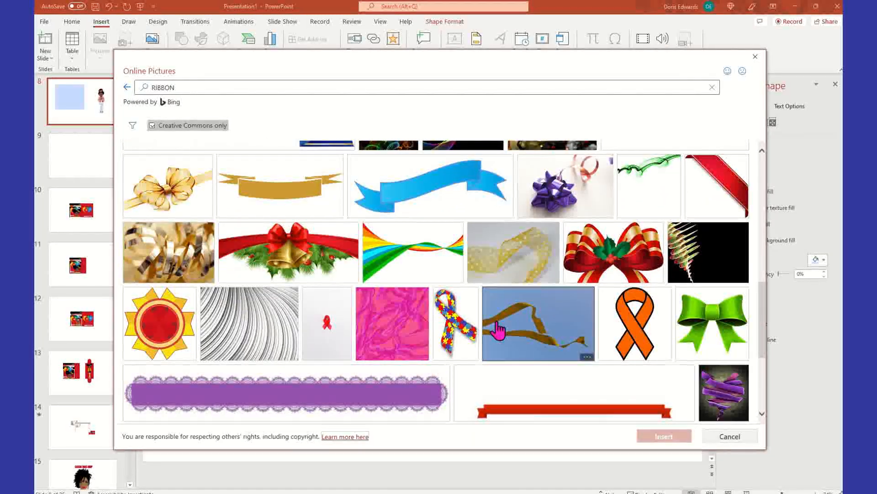
{"action": "scroll", "coordinate": [498, 330], "scroll_direction": "down", "scroll_amount": 2}
{"action": "scroll", "coordinate": [498, 330], "scroll_direction": "down", "scroll_amount": 1}
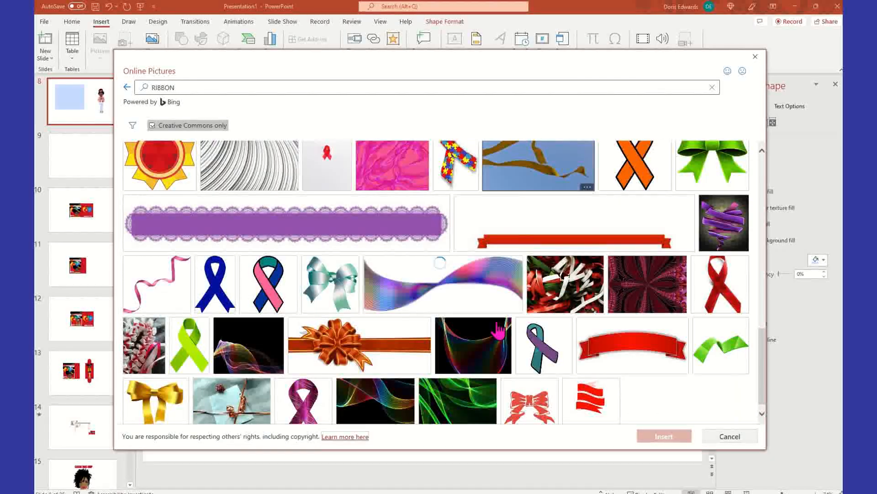
{"action": "scroll", "coordinate": [498, 330], "scroll_direction": "down", "scroll_amount": 2}
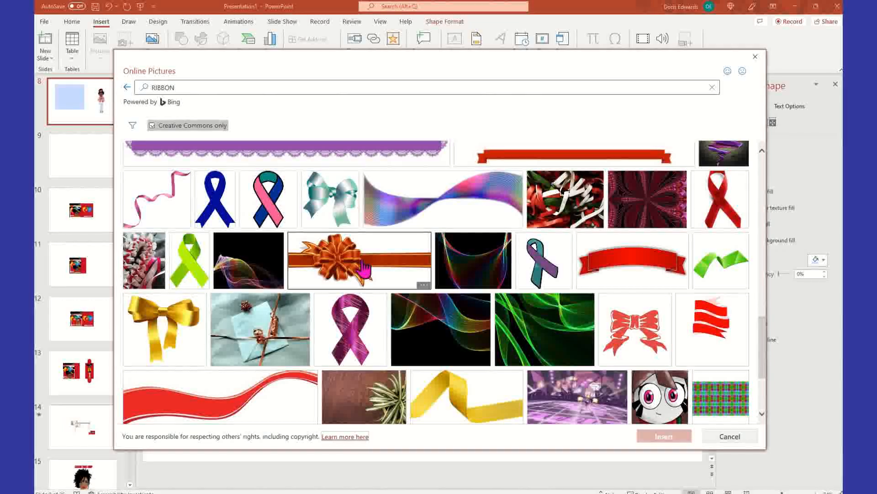
{"action": "scroll", "coordinate": [364, 269], "scroll_direction": "down", "scroll_amount": 2}
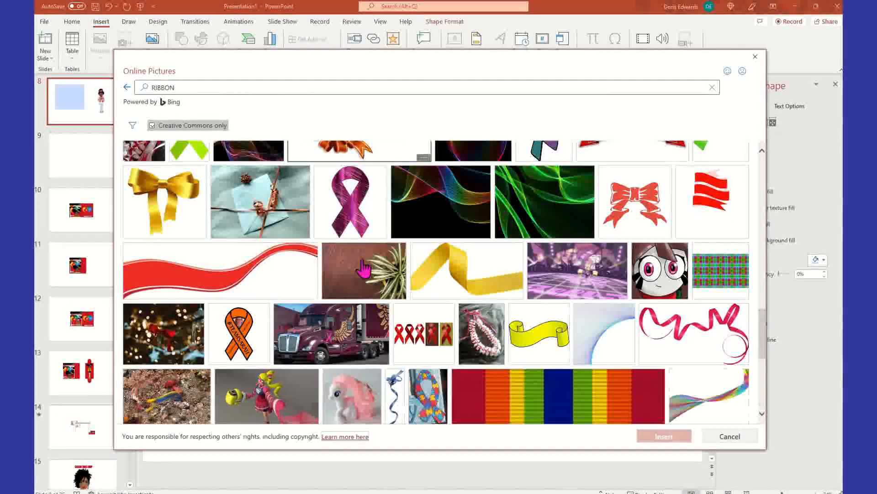
{"action": "scroll", "coordinate": [404, 333], "scroll_direction": "down", "scroll_amount": 2}
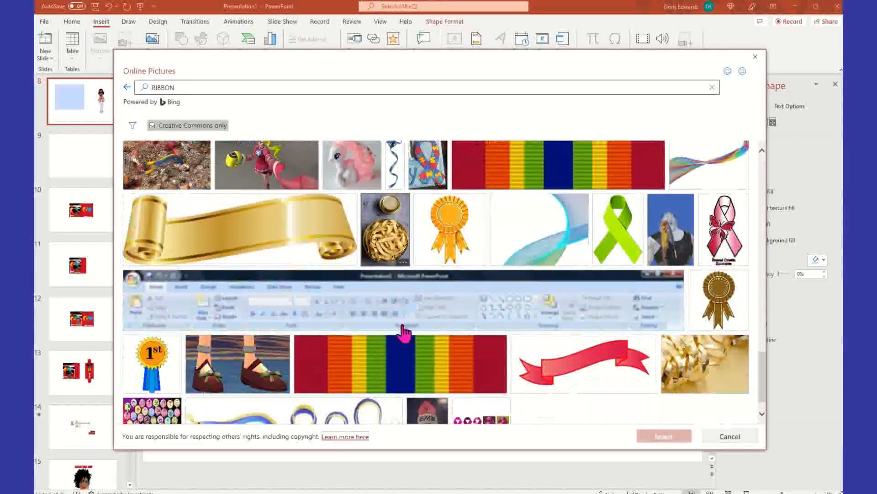
{"action": "scroll", "coordinate": [404, 333], "scroll_direction": "down", "scroll_amount": 3}
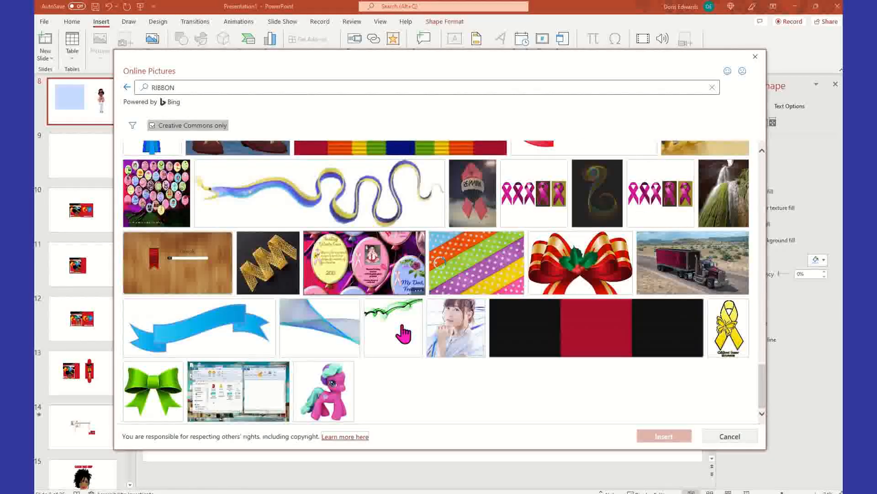
{"action": "scroll", "coordinate": [404, 333], "scroll_direction": "down", "scroll_amount": 2}
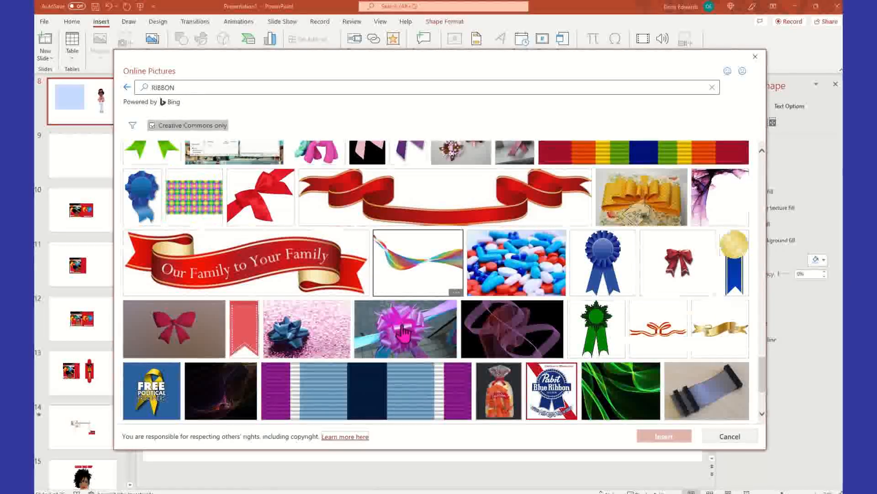
{"action": "scroll", "coordinate": [404, 333], "scroll_direction": "down", "scroll_amount": 2}
{"action": "scroll", "coordinate": [404, 333], "scroll_direction": "down", "scroll_amount": 1}
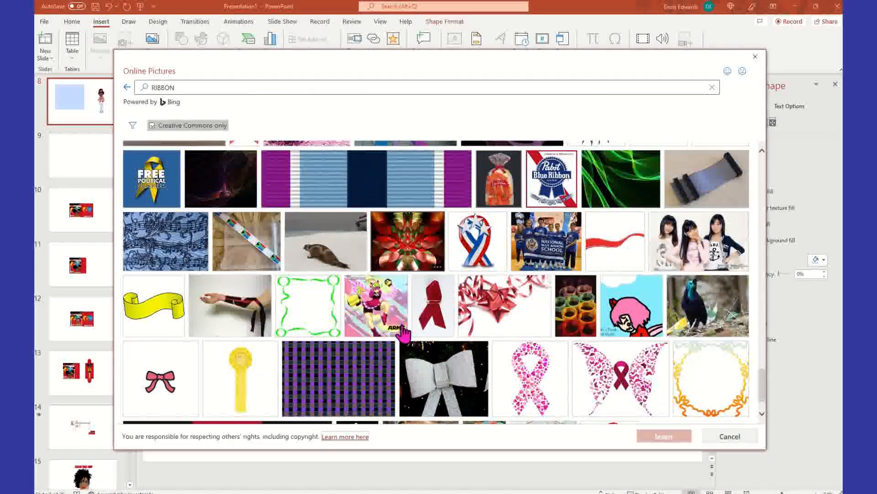
{"action": "scroll", "coordinate": [404, 333], "scroll_direction": "down", "scroll_amount": 1}
{"action": "scroll", "coordinate": [404, 334], "scroll_direction": "down", "scroll_amount": 4}
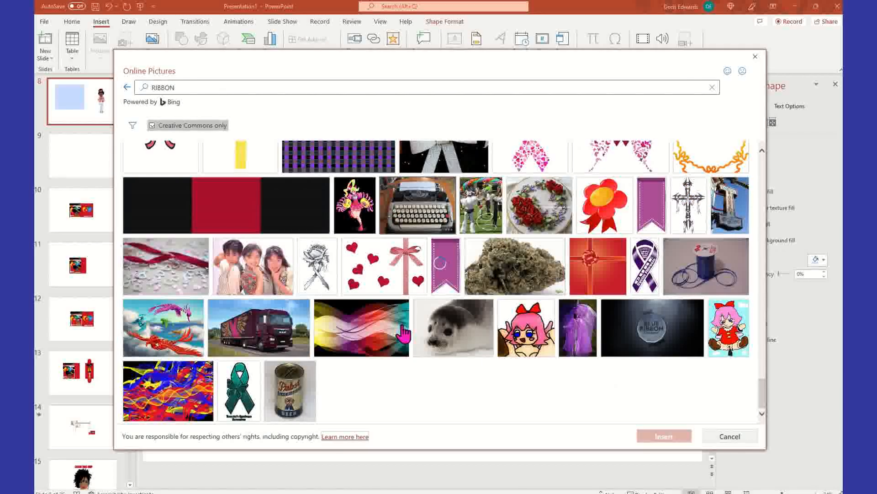
{"action": "scroll", "coordinate": [404, 333], "scroll_direction": "down", "scroll_amount": 3}
{"action": "scroll", "coordinate": [404, 333], "scroll_direction": "down", "scroll_amount": 3}
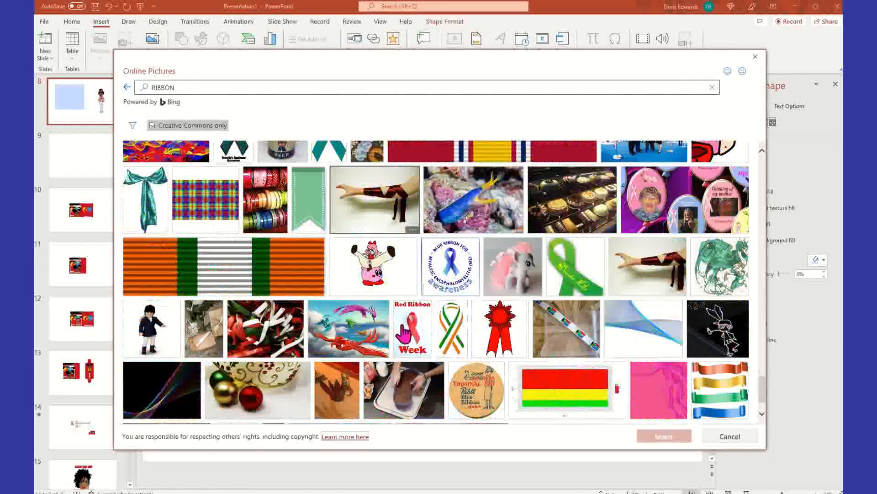
{"action": "scroll", "coordinate": [404, 333], "scroll_direction": "down", "scroll_amount": 3}
{"action": "scroll", "coordinate": [405, 333], "scroll_direction": "down", "scroll_amount": 1}
{"action": "scroll", "coordinate": [405, 333], "scroll_direction": "down", "scroll_amount": 4}
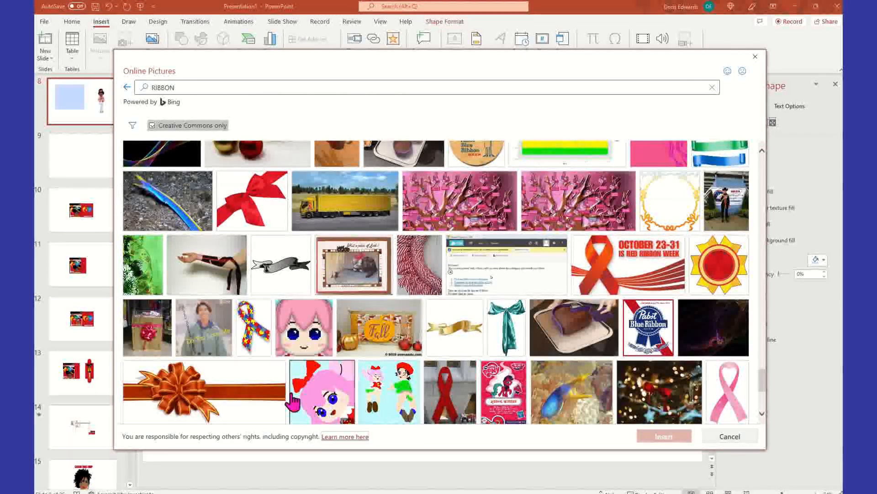
{"action": "left_click", "coordinate": [217, 402]}
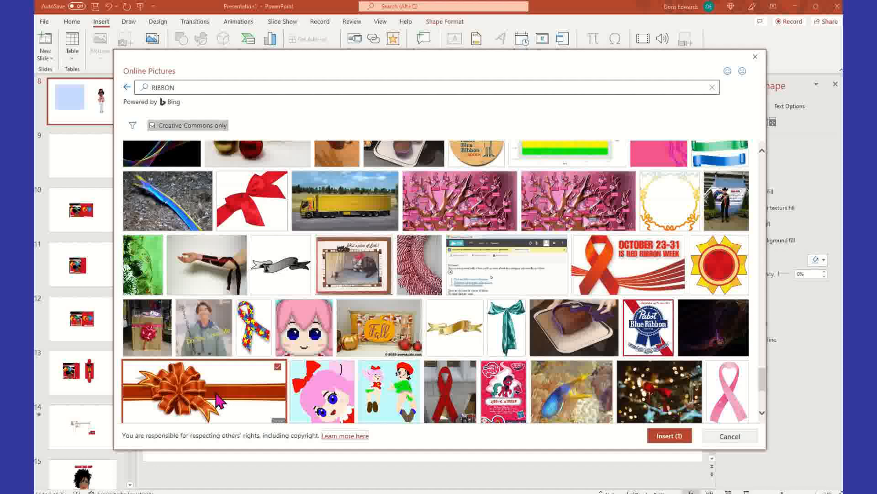
{"action": "left_click", "coordinate": [666, 446]}
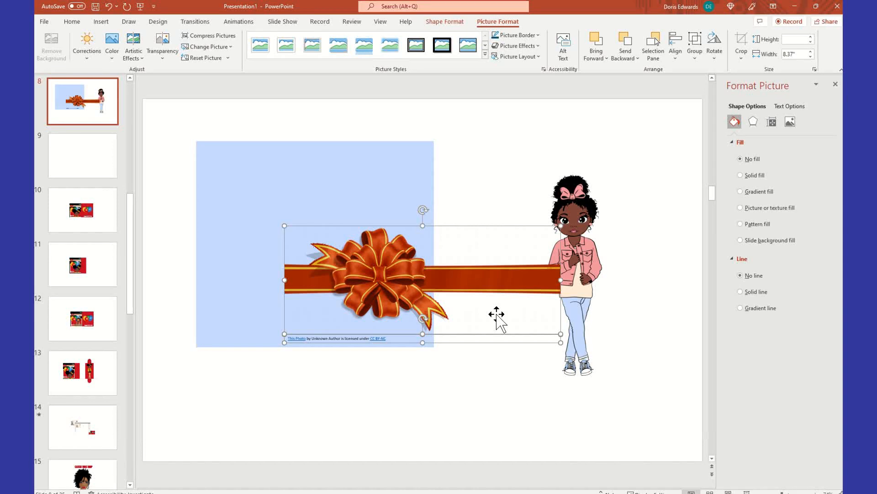
Delete the attribution caption box beneath the inserted ribbon picture.
{"action": "left_click", "coordinate": [397, 349]}
{"action": "left_click", "coordinate": [397, 340]}
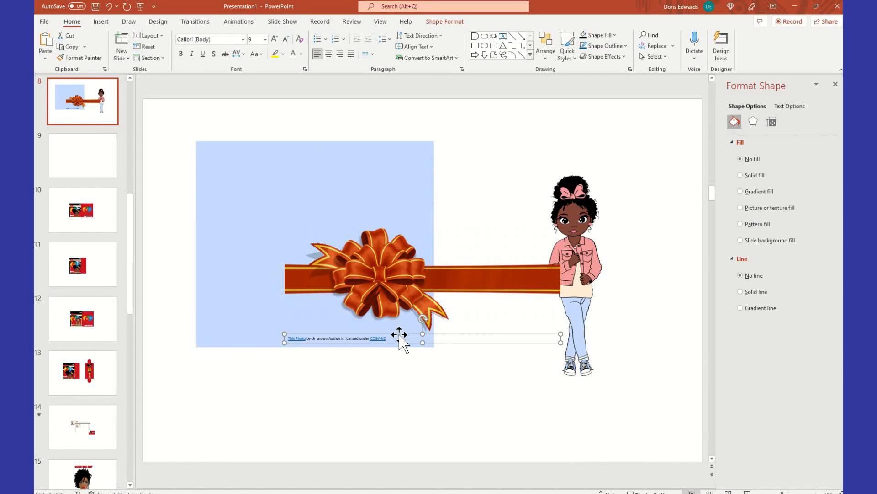
{"action": "key", "text": "Delete"}
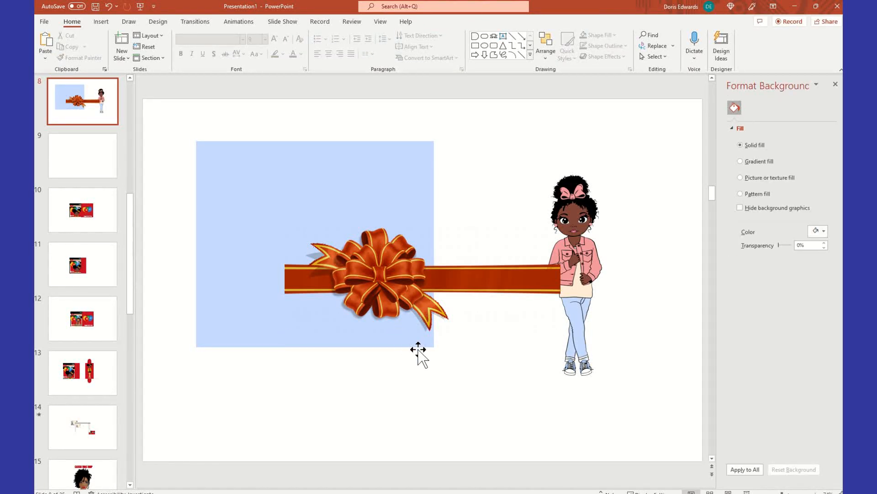
Recolor the orange ribbon picture with the light blue variant in its picture color settings.
{"action": "left_click", "coordinate": [484, 284]}
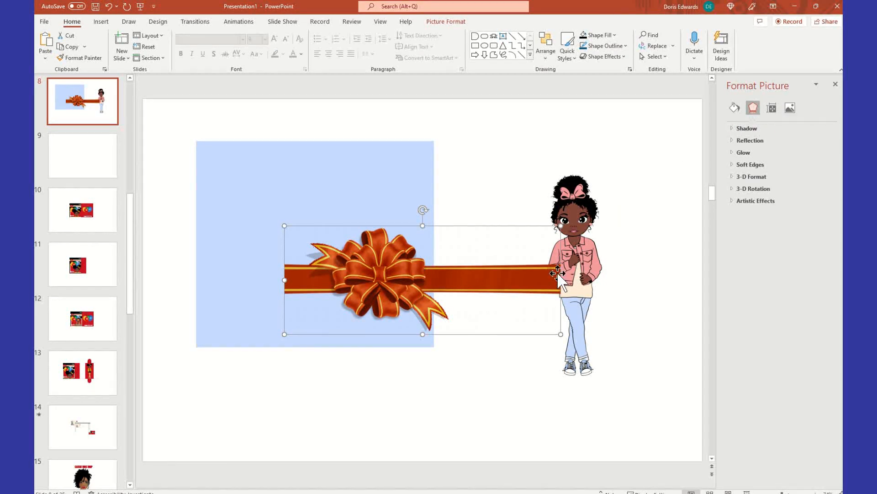
{"action": "left_click", "coordinate": [790, 109]}
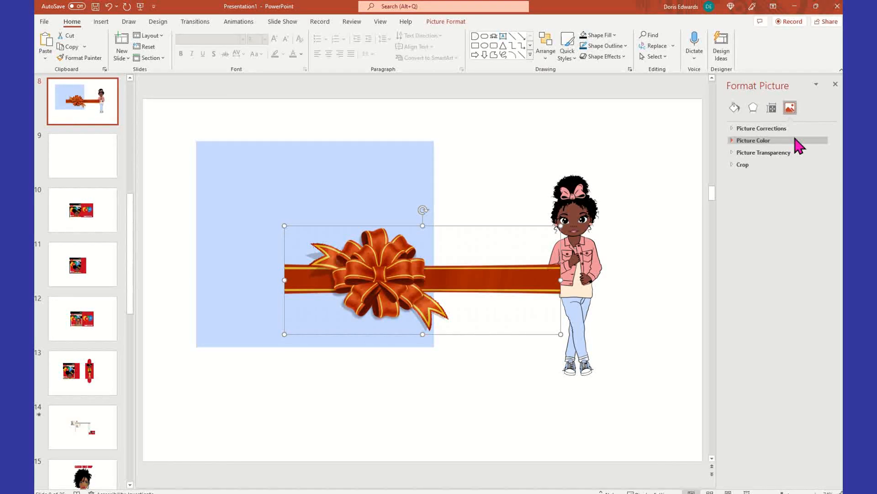
{"action": "left_click", "coordinate": [769, 144]}
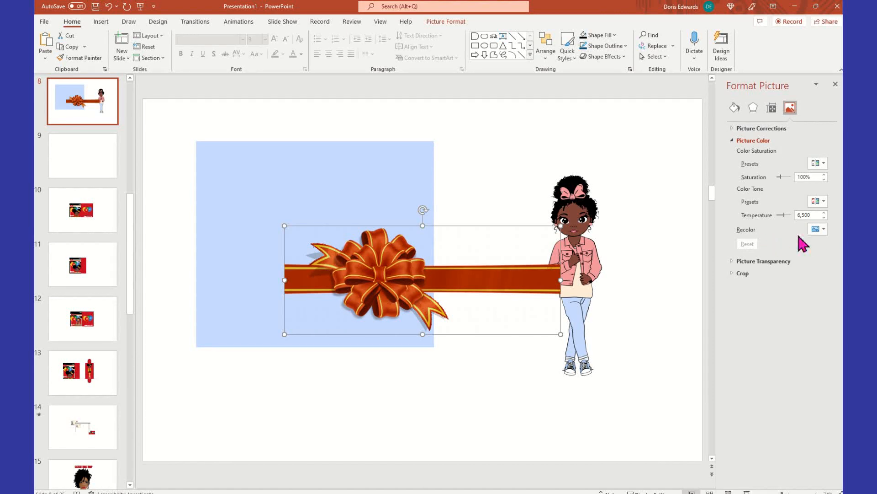
{"action": "left_click", "coordinate": [824, 230]}
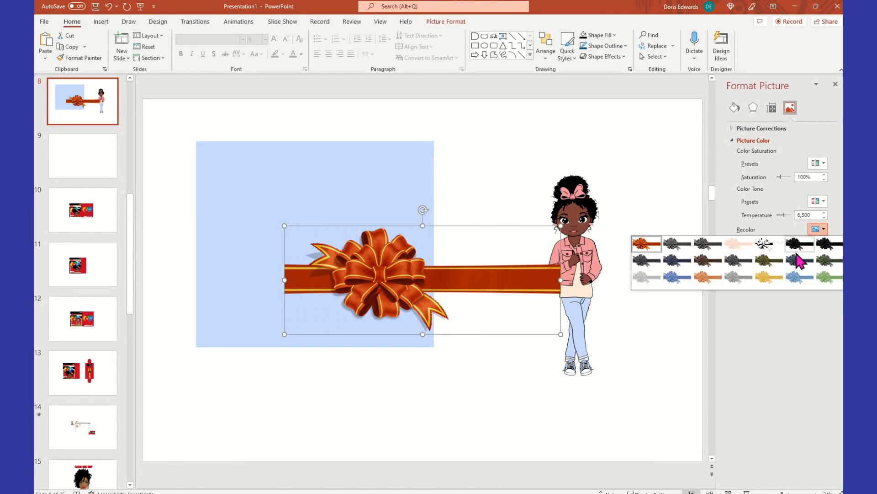
{"action": "left_click", "coordinate": [679, 279]}
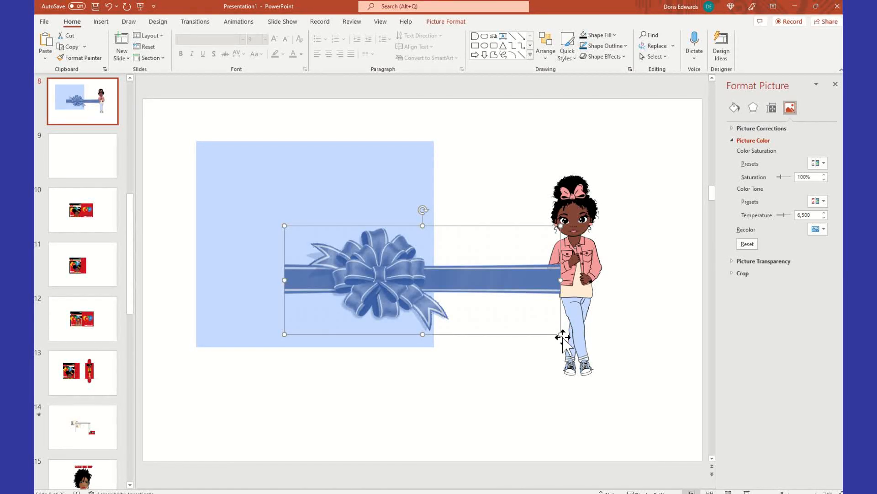
Shrink the ribbon picture to about three quarters of the rectangle's width and place it in the rectangle's upper-left corner.
{"action": "left_click_drag", "start_coordinate": [562, 335], "coordinate": [440, 285]}
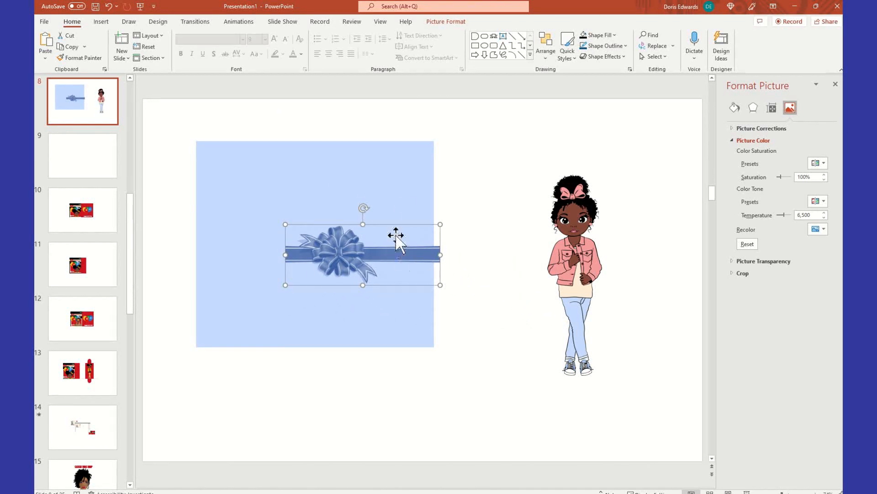
{"action": "left_click_drag", "start_coordinate": [397, 259], "coordinate": [368, 176]}
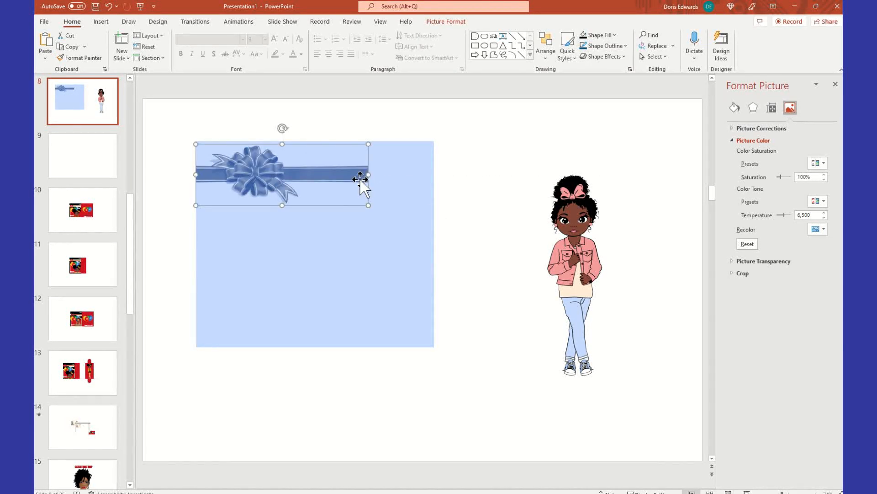
Bring the girl picture to the front and place it over the right end of the blue rectangle.
{"action": "left_click_drag", "start_coordinate": [548, 228], "coordinate": [454, 202]}
{"action": "right_click", "coordinate": [483, 213]}
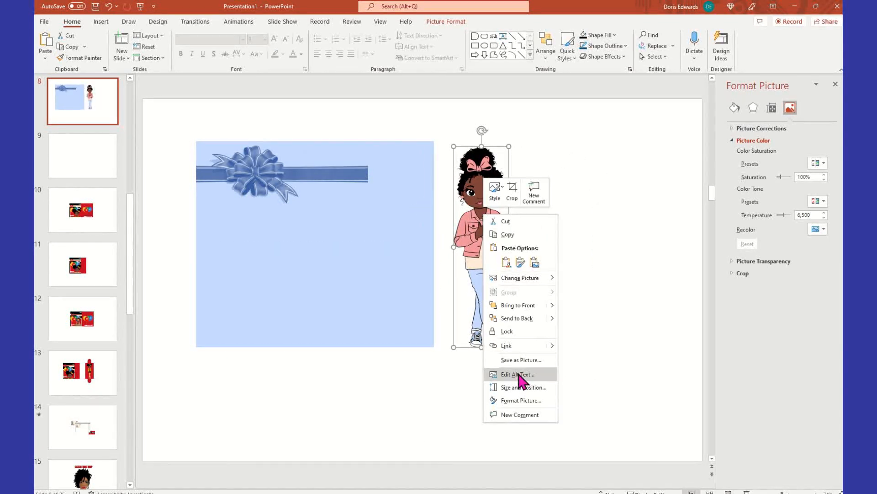
{"action": "left_click", "coordinate": [526, 305]}
{"action": "left_click_drag", "start_coordinate": [489, 262], "coordinate": [411, 259]}
{"action": "left_click", "coordinate": [503, 253]}
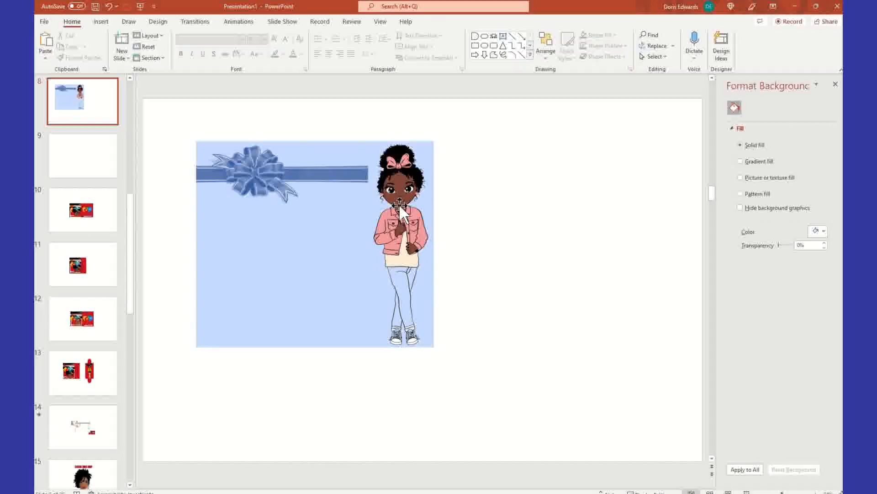
Shrink the girl picture to about four fifths of its size and move it off the rectangle into the blank area to its right.
{"action": "left_click", "coordinate": [403, 182]}
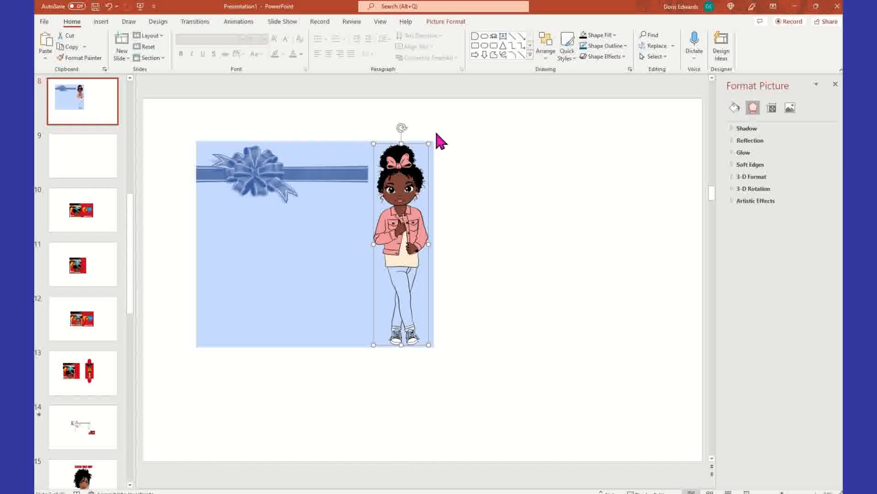
{"action": "left_click_drag", "start_coordinate": [429, 143], "coordinate": [417, 180]}
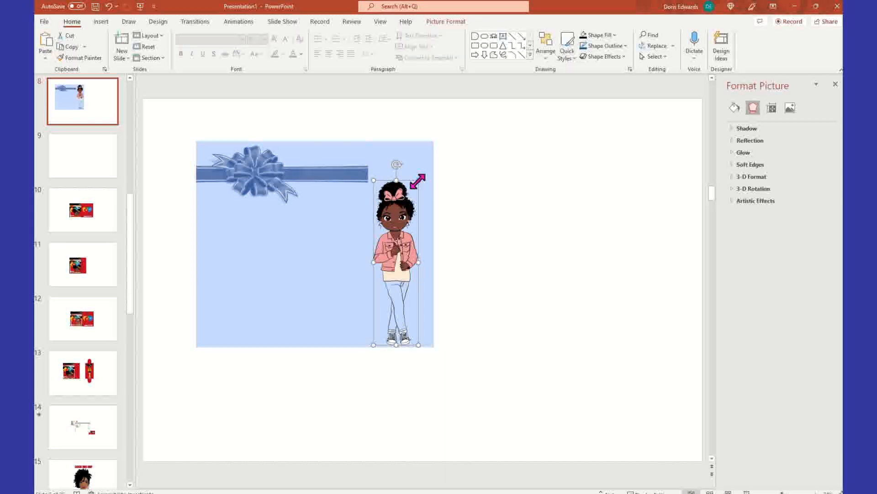
{"action": "left_click_drag", "start_coordinate": [403, 230], "coordinate": [407, 225]}
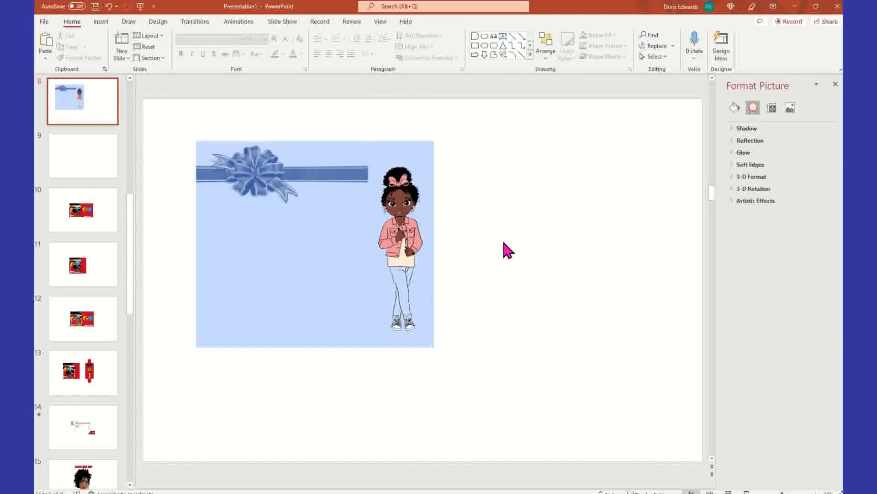
{"action": "left_click", "coordinate": [489, 238]}
{"action": "left_click", "coordinate": [403, 246]}
{"action": "left_click_drag", "start_coordinate": [397, 254], "coordinate": [505, 232]}
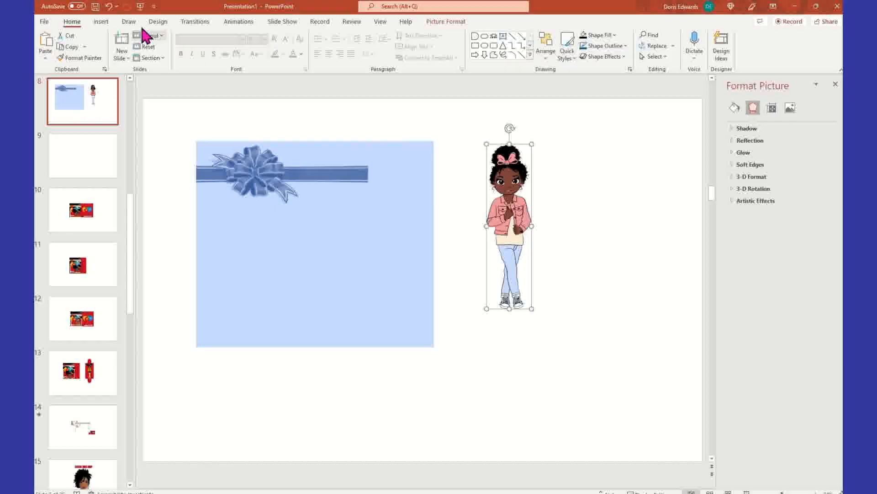
Draw a darker blue rectangle below the ribbon, about as wide as the ribbon, inside the light blue rectangle.
{"action": "left_click", "coordinate": [101, 21]}
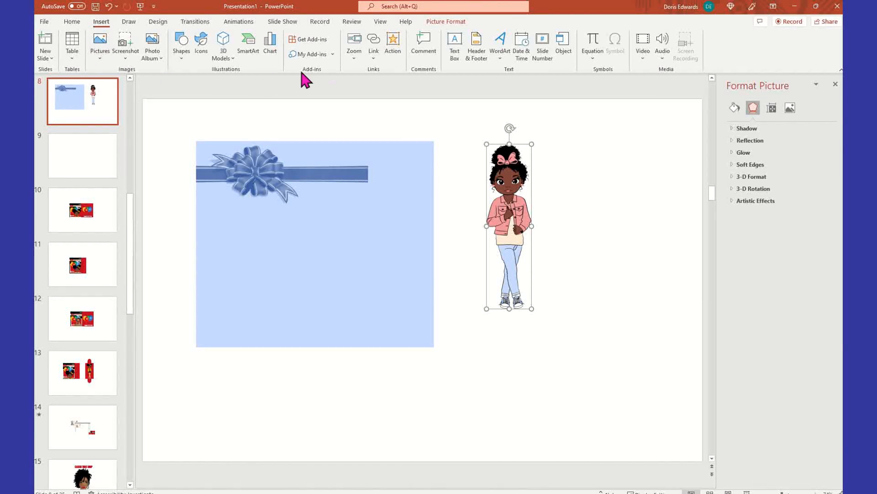
{"action": "left_click", "coordinate": [181, 46]}
{"action": "left_click", "coordinate": [230, 85]}
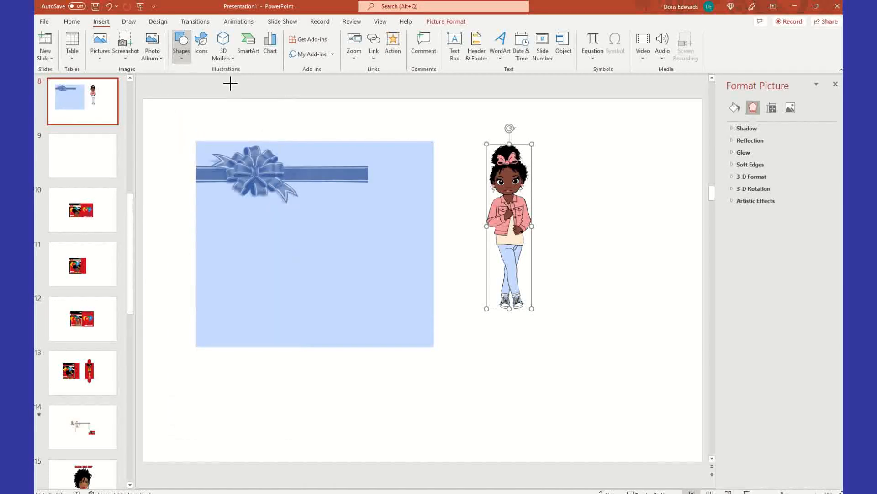
{"action": "mouse_move", "coordinate": [202, 205]}
{"action": "left_mouse_down"}
{"action": "mouse_move", "coordinate": [215, 288]}
{"action": "mouse_move", "coordinate": [300, 327]}
{"action": "mouse_move", "coordinate": [368, 339]}
{"action": "left_mouse_up"}
{"action": "left_click", "coordinate": [407, 121]}
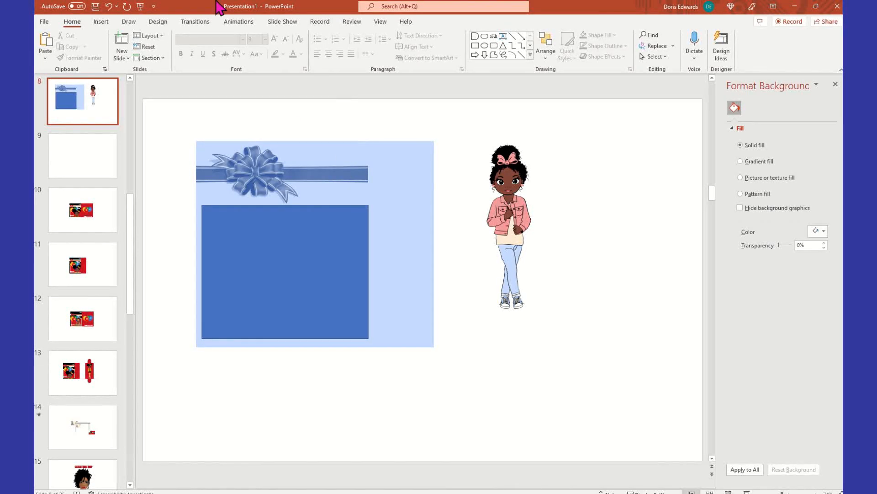
Add a small text box reading $100 just above the right end of the ribbon.
{"action": "left_click", "coordinate": [103, 22]}
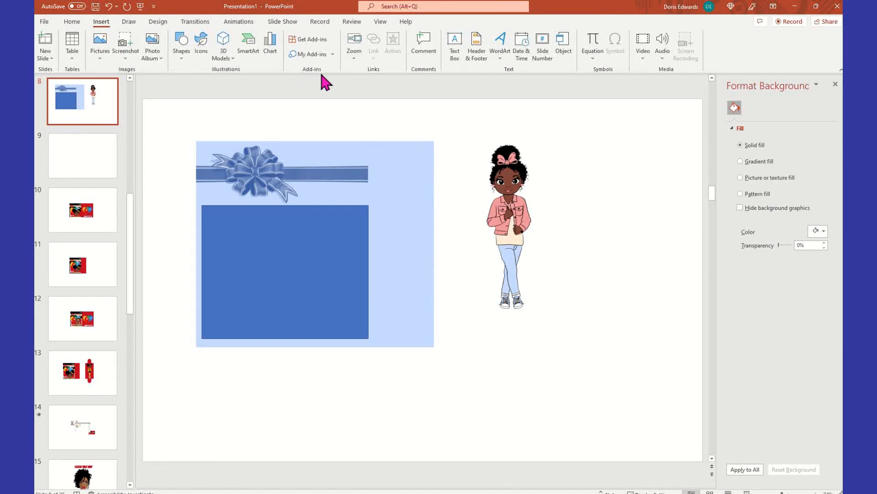
{"action": "left_click", "coordinate": [456, 62]}
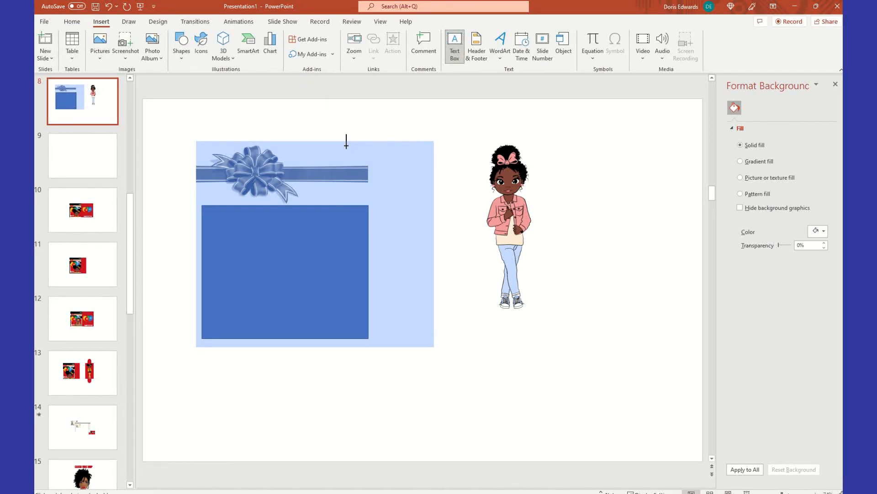
{"action": "mouse_move", "coordinate": [346, 144]}
{"action": "left_mouse_down"}
{"action": "mouse_move", "coordinate": [390, 165]}
{"action": "mouse_move", "coordinate": [384, 149]}
{"action": "mouse_move", "coordinate": [365, 151]}
{"action": "left_mouse_up"}
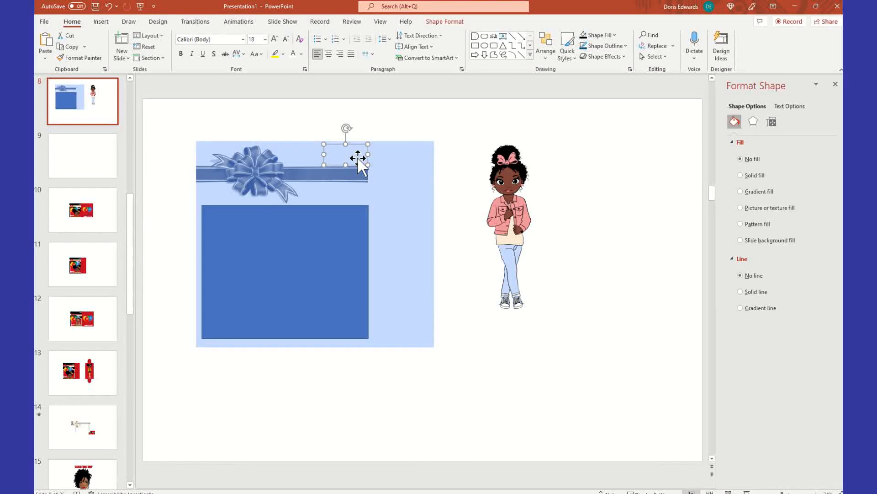
{"action": "type", "text": "$1100"}
{"action": "key", "text": "BackSpace"}
{"action": "key", "text": "BackSpace"}
{"action": "key", "text": "BackSpace"}
{"action": "type", "text": "00"}
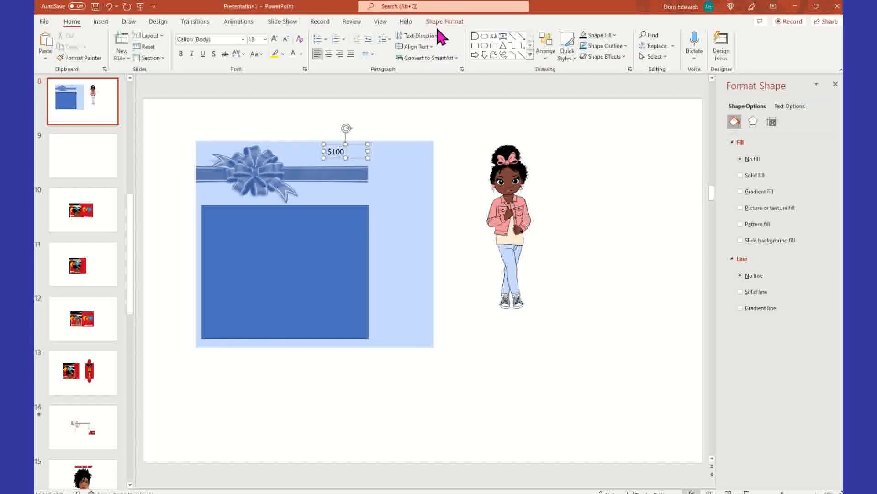
Right-align the $100 text and make it bold and white.
{"action": "left_click", "coordinate": [341, 55]}
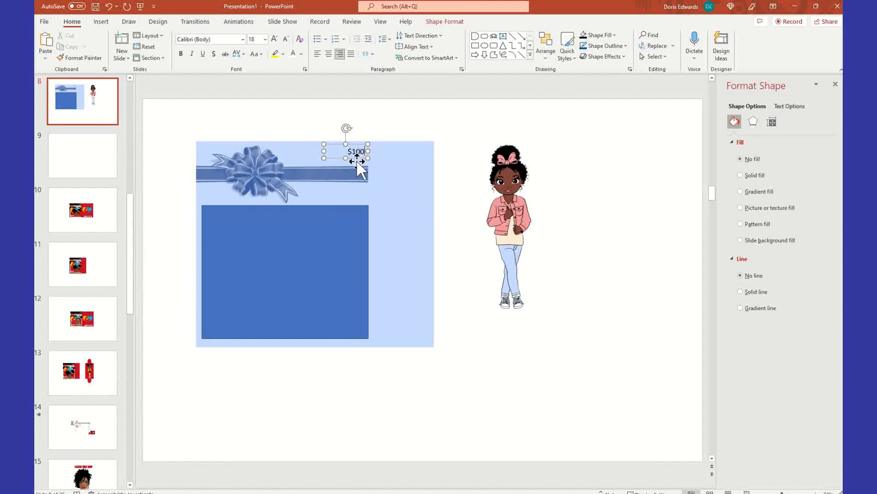
{"action": "left_click", "coordinate": [348, 151]}
{"action": "left_click_drag", "start_coordinate": [349, 152], "coordinate": [362, 151]}
{"action": "left_click", "coordinate": [181, 53]}
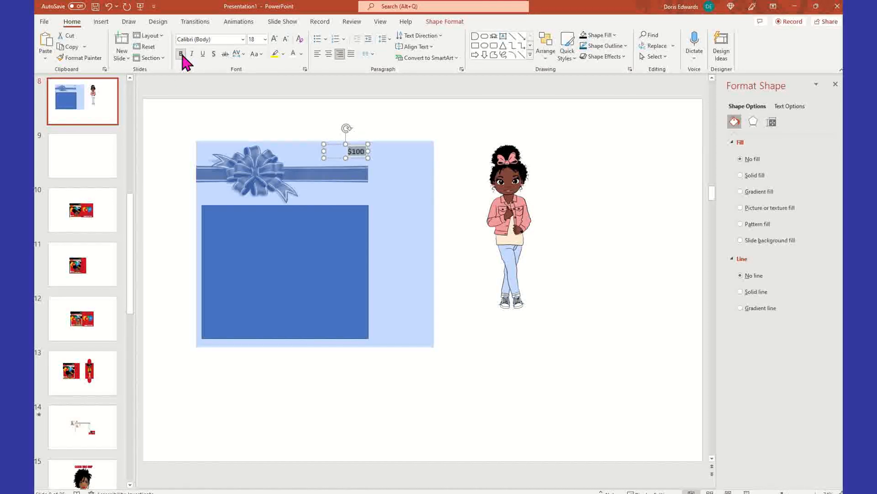
{"action": "left_click", "coordinate": [294, 53]}
{"action": "left_click", "coordinate": [374, 109]}
Set the font size of the $100 text to 28.
{"action": "left_click_drag", "start_coordinate": [350, 152], "coordinate": [365, 150]}
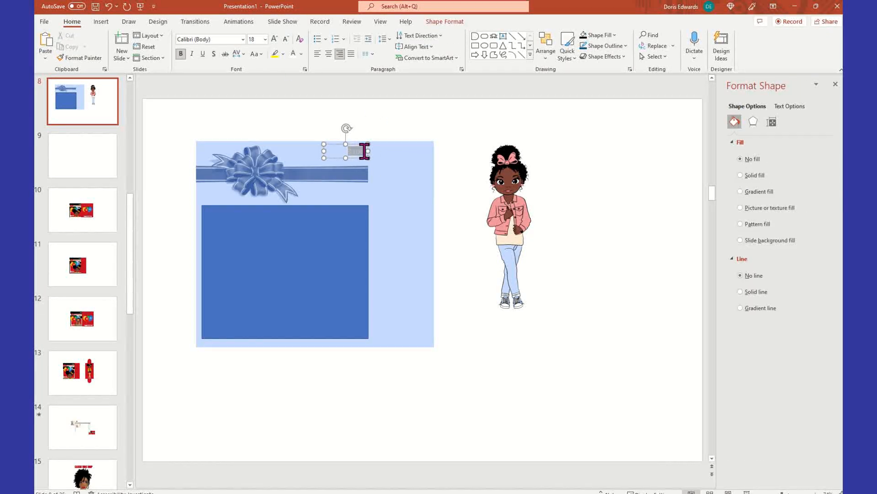
{"action": "left_click", "coordinate": [265, 39]}
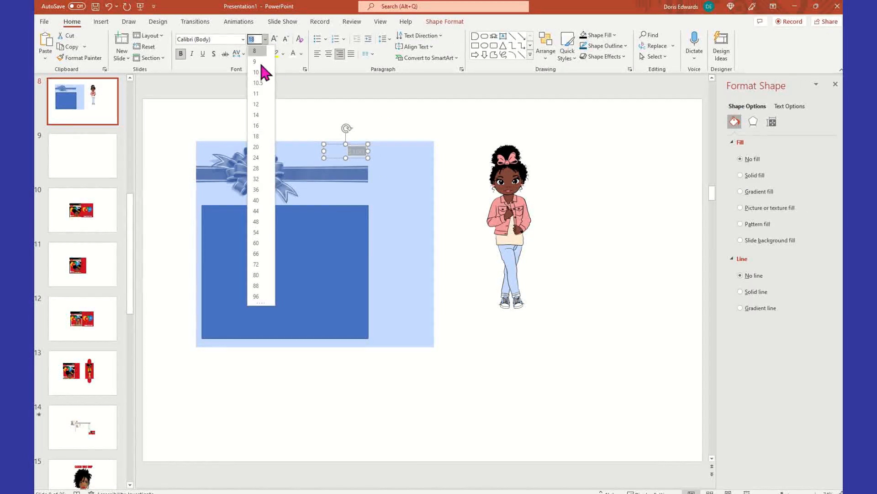
{"action": "left_click", "coordinate": [259, 167]}
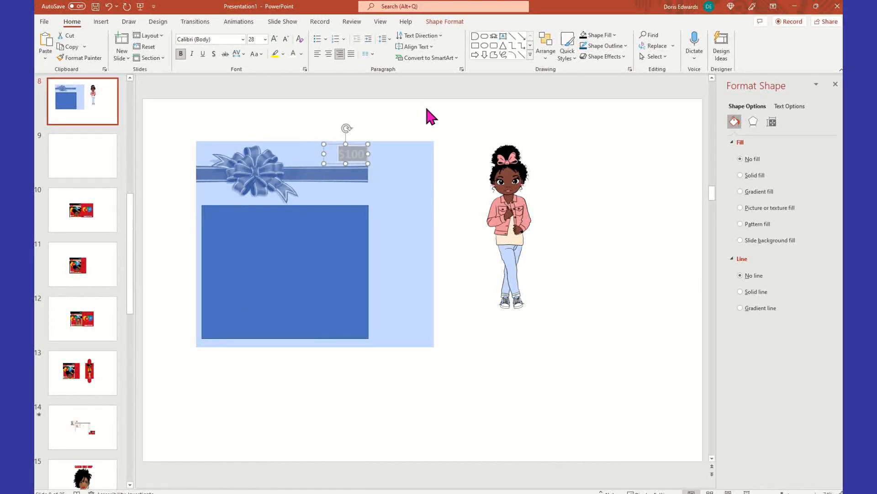
{"action": "left_click", "coordinate": [393, 132]}
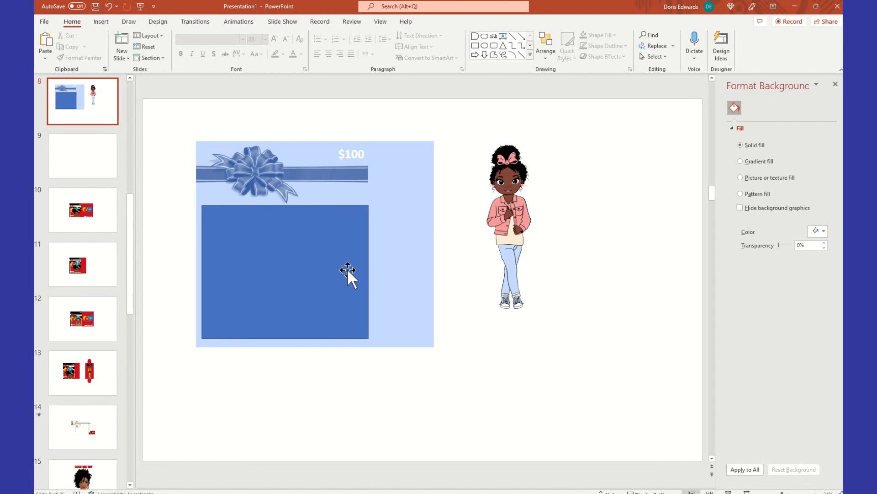
Search the online pictures for BALLOONS and look through the results for a suitable image.
{"action": "left_click", "coordinate": [103, 21]}
{"action": "left_click", "coordinate": [101, 51]}
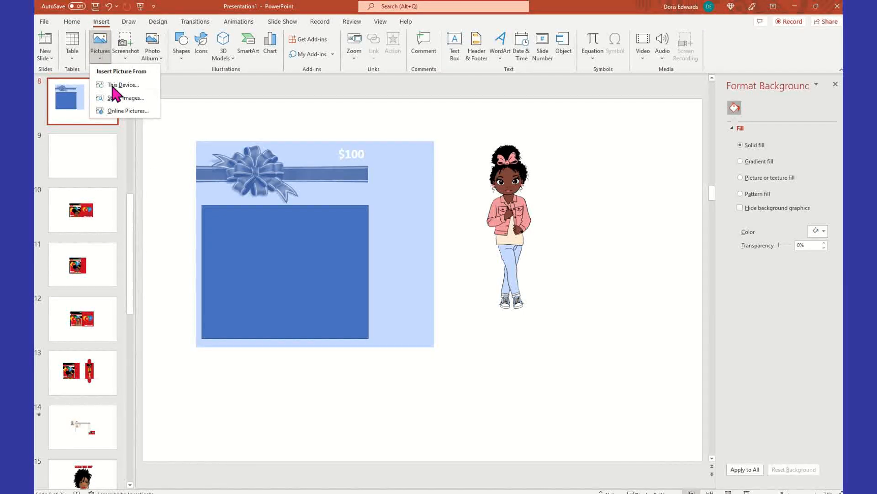
{"action": "left_click", "coordinate": [124, 113]}
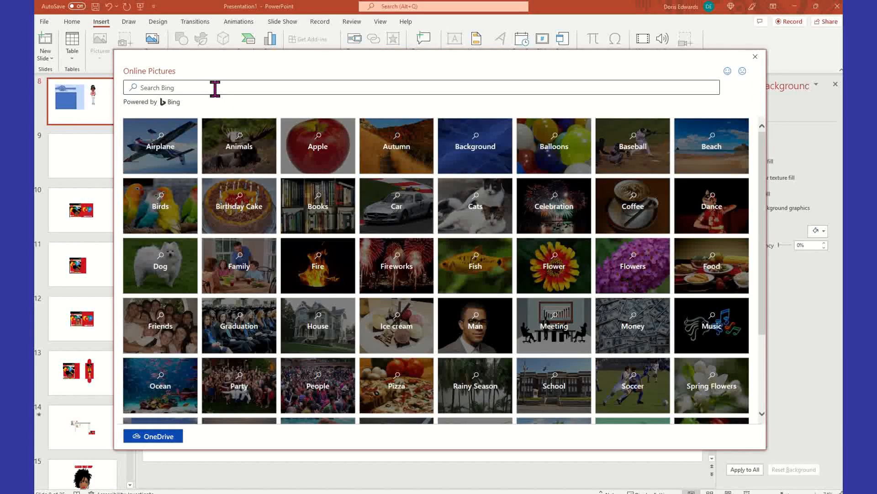
{"action": "left_click", "coordinate": [214, 86]}
{"action": "type", "text": "BA"}
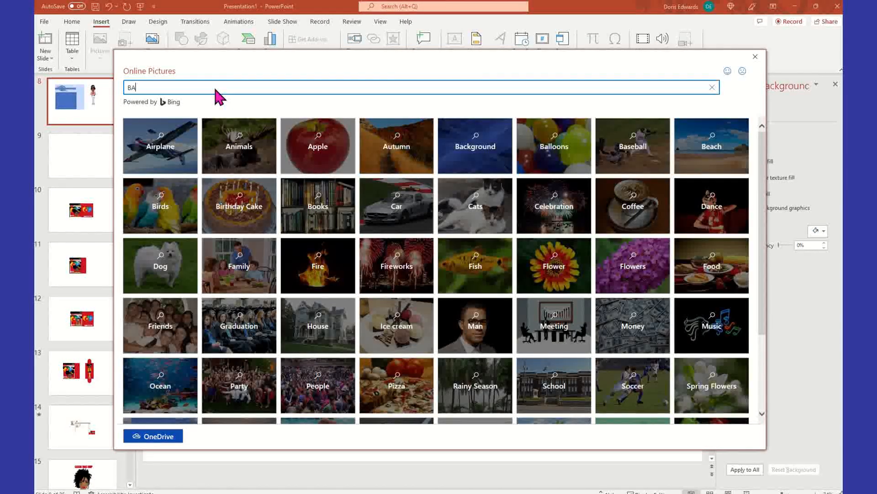
{"action": "type", "text": "LLOONS"}
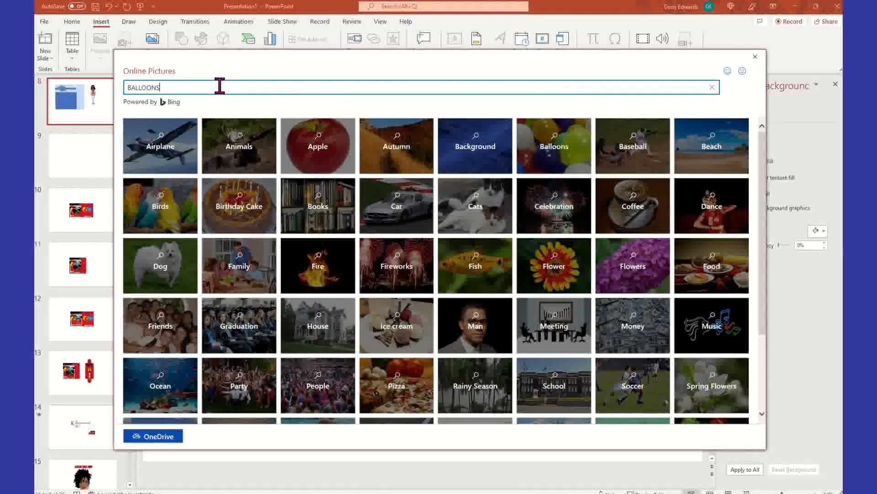
{"action": "key", "text": "Return"}
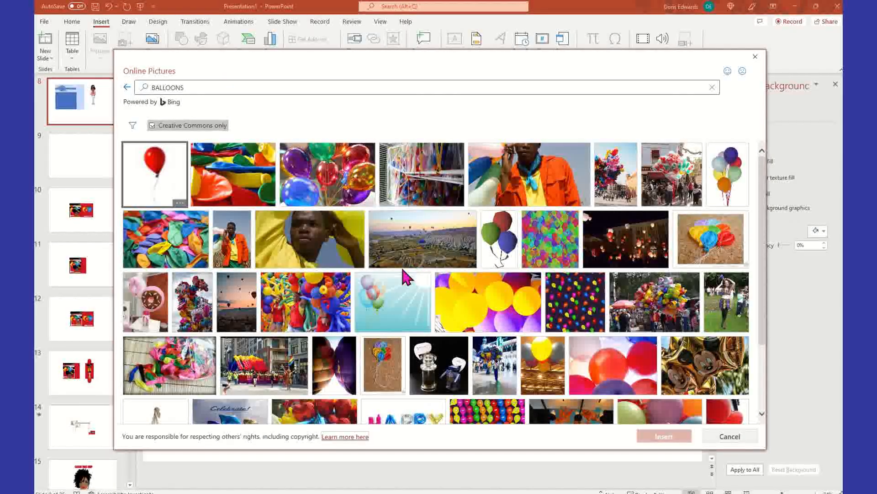
{"action": "scroll", "coordinate": [406, 278], "scroll_direction": "down", "scroll_amount": 2}
{"action": "scroll", "coordinate": [406, 278], "scroll_direction": "down", "scroll_amount": 3}
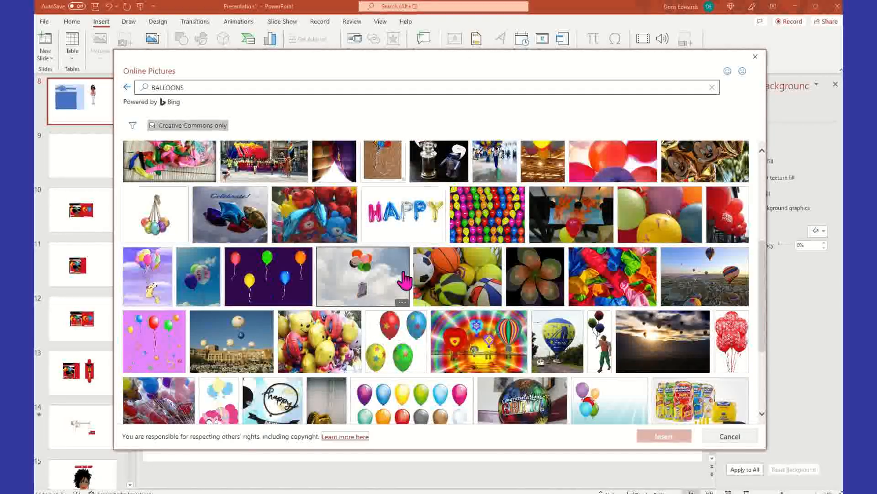
{"action": "scroll", "coordinate": [406, 280], "scroll_direction": "down", "scroll_amount": 3}
{"action": "scroll", "coordinate": [406, 280], "scroll_direction": "down", "scroll_amount": 1}
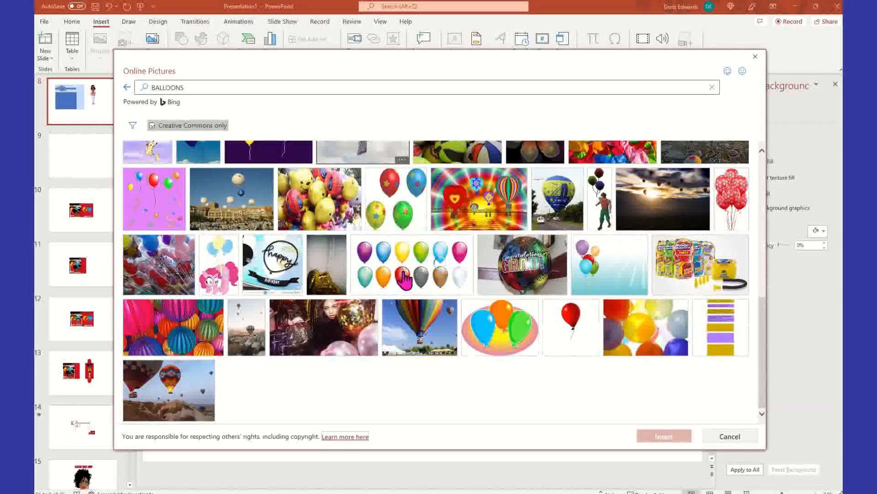
{"action": "scroll", "coordinate": [406, 280], "scroll_direction": "up", "scroll_amount": 10}
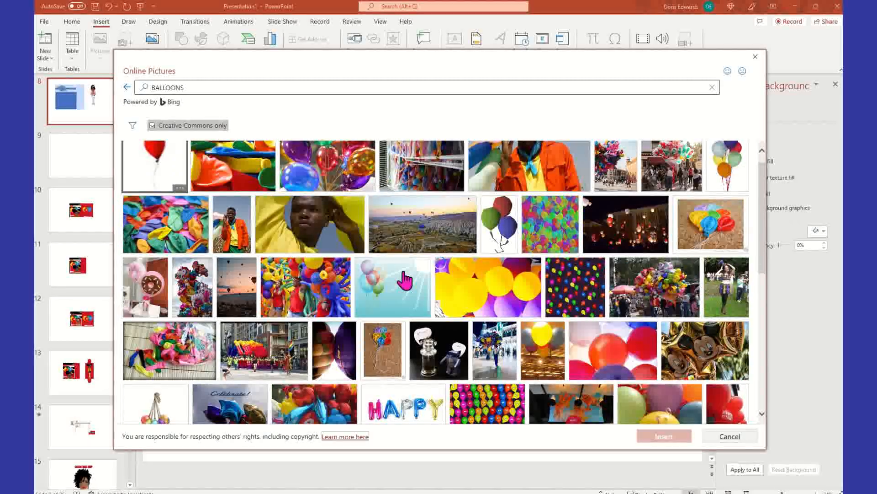
{"action": "scroll", "coordinate": [406, 280], "scroll_direction": "up", "scroll_amount": 1}
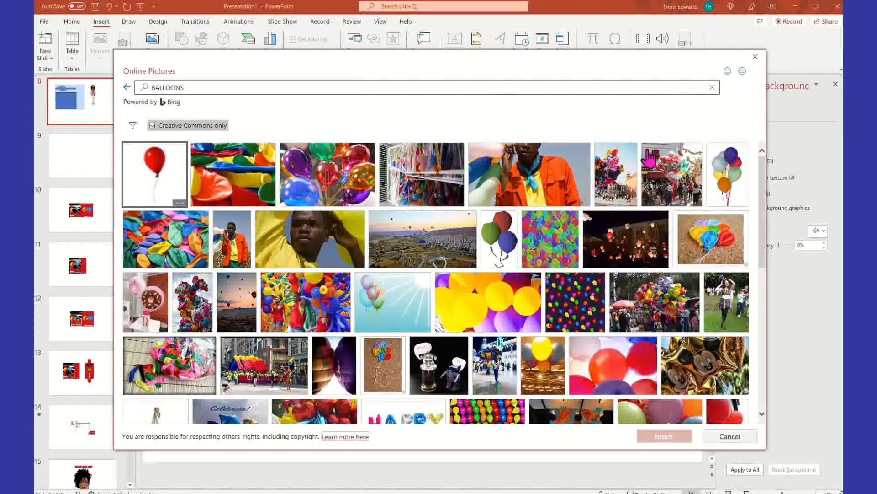
Search the online pictures for CANDLES and look through the results.
{"action": "left_click", "coordinate": [205, 88]}
{"action": "double_click", "coordinate": [206, 88]}
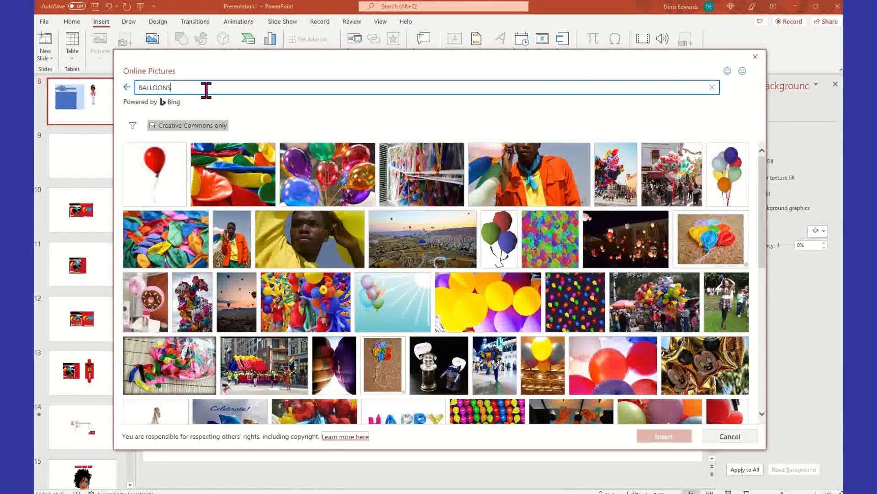
{"action": "type", "text": "CANDLES"}
{"action": "key", "text": "Return"}
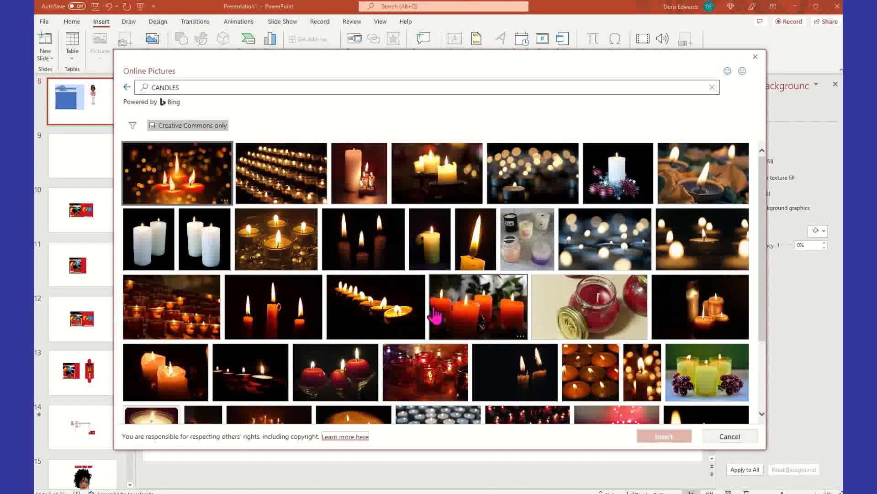
{"action": "scroll", "coordinate": [434, 313], "scroll_direction": "down", "scroll_amount": 2}
Search the online pictures for BIRTHDAY CANDLES and insert the HAPPY BIRTHDAY cupcakes picture with the bright blue background.
{"action": "left_click", "coordinate": [210, 86]}
{"action": "type", "text": "BIRTHDAY CANDLES"}
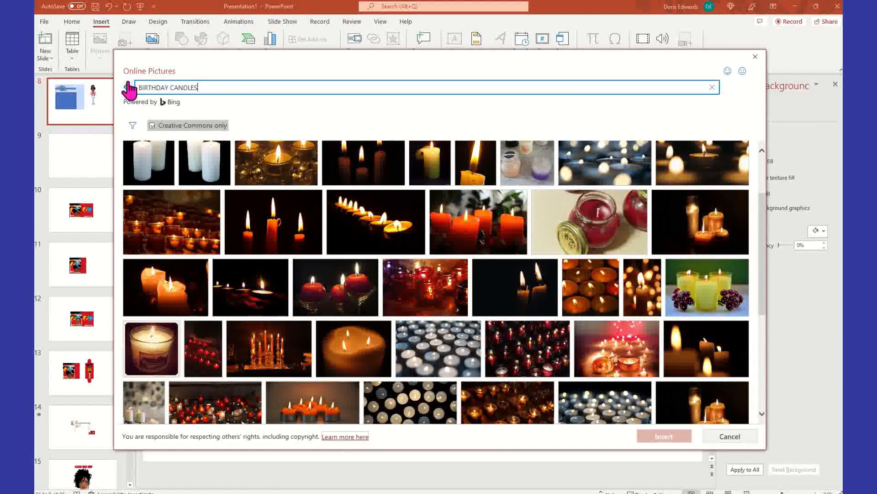
{"action": "left_click", "coordinate": [128, 87]}
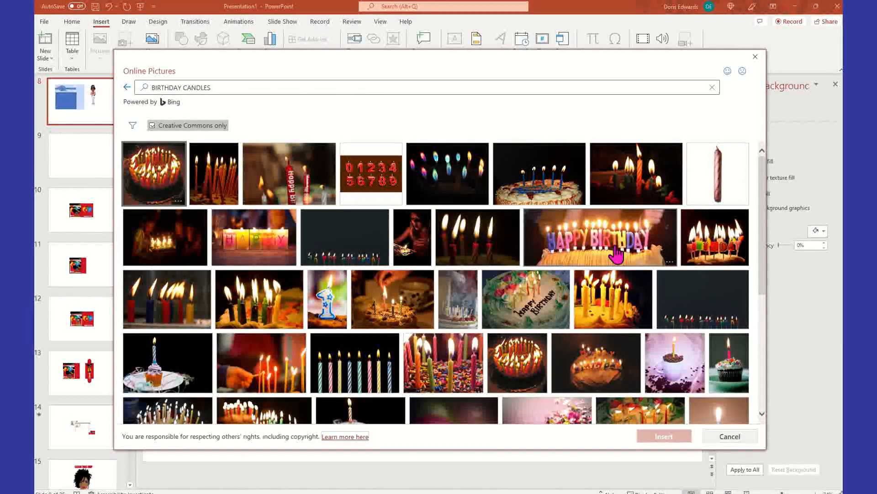
{"action": "scroll", "coordinate": [548, 315], "scroll_direction": "down", "scroll_amount": 1}
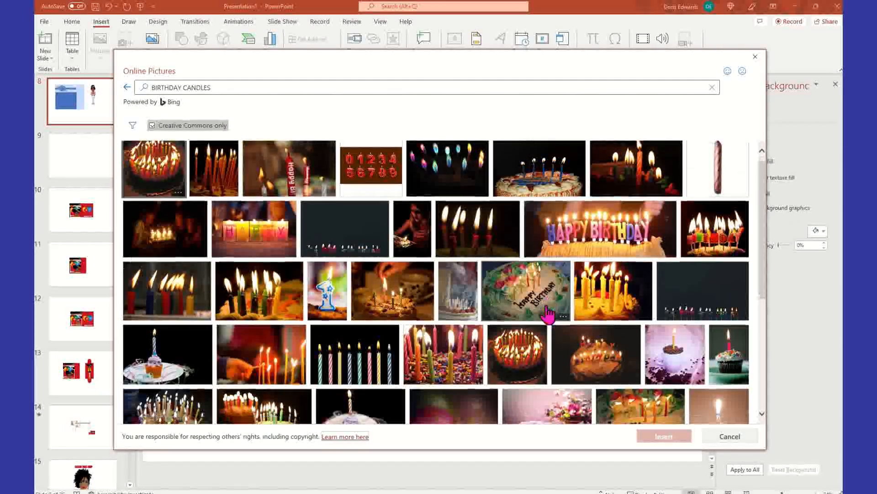
{"action": "scroll", "coordinate": [548, 315], "scroll_direction": "down", "scroll_amount": 5}
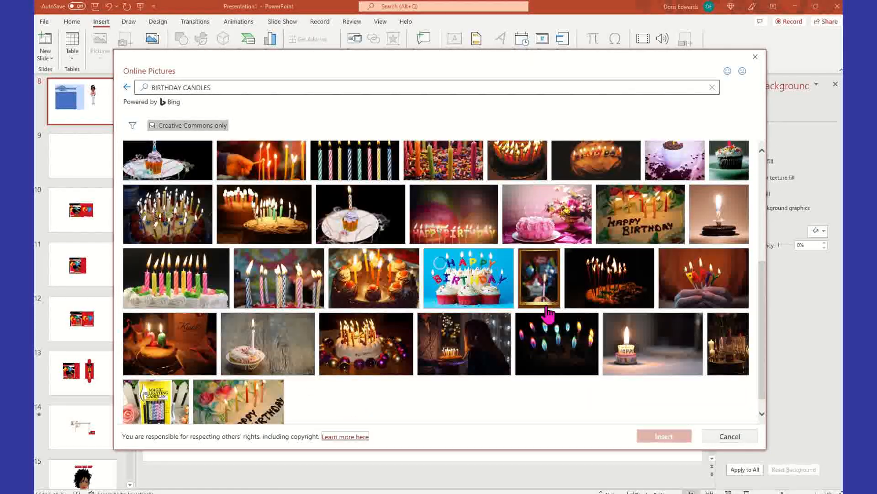
{"action": "left_click", "coordinate": [482, 274]}
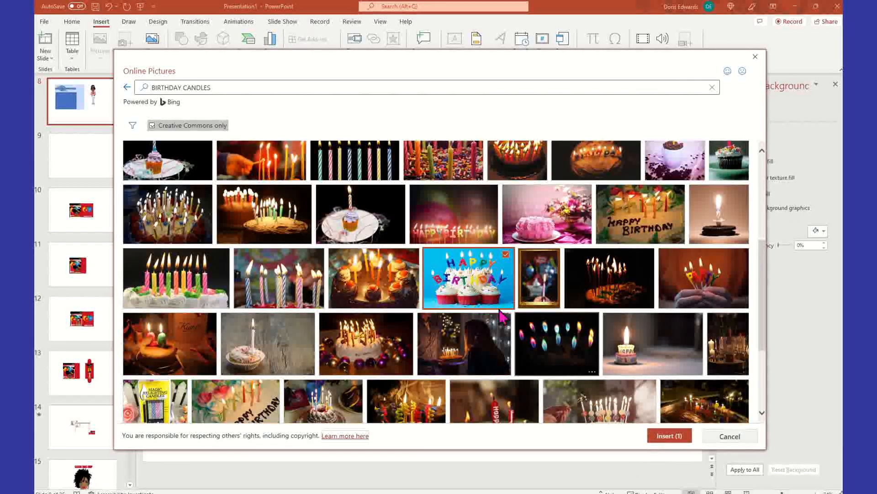
{"action": "left_click", "coordinate": [667, 437]}
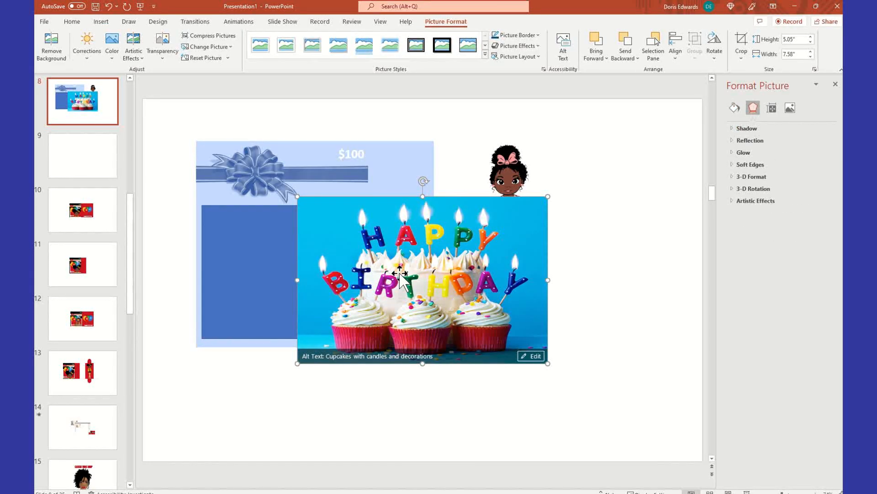
Move the birthday picture beside the light blue rectangle's right edge, level with its top, and place the girl over the ribbon's right end.
{"action": "left_click", "coordinate": [583, 313]}
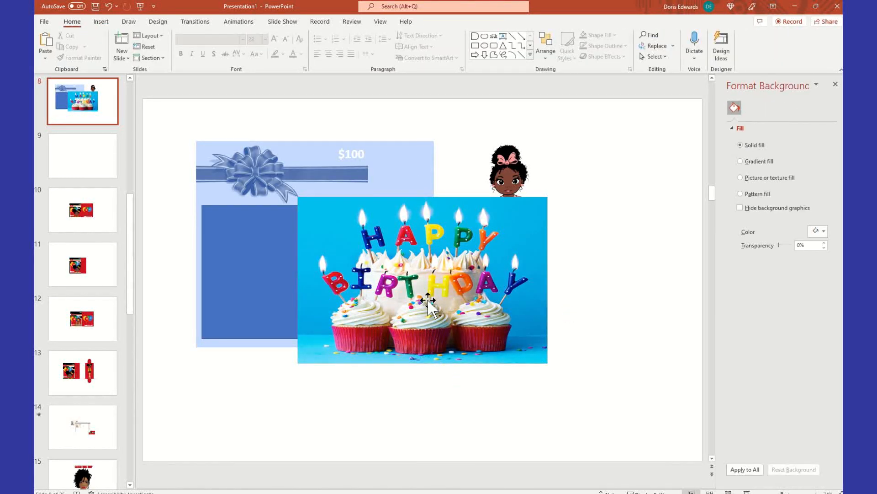
{"action": "left_click", "coordinate": [414, 254]}
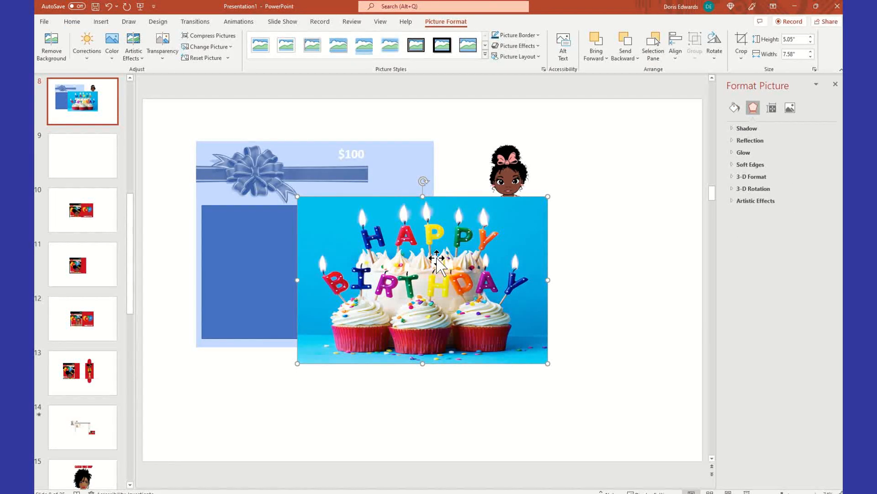
{"action": "left_click_drag", "start_coordinate": [412, 262], "coordinate": [317, 269]}
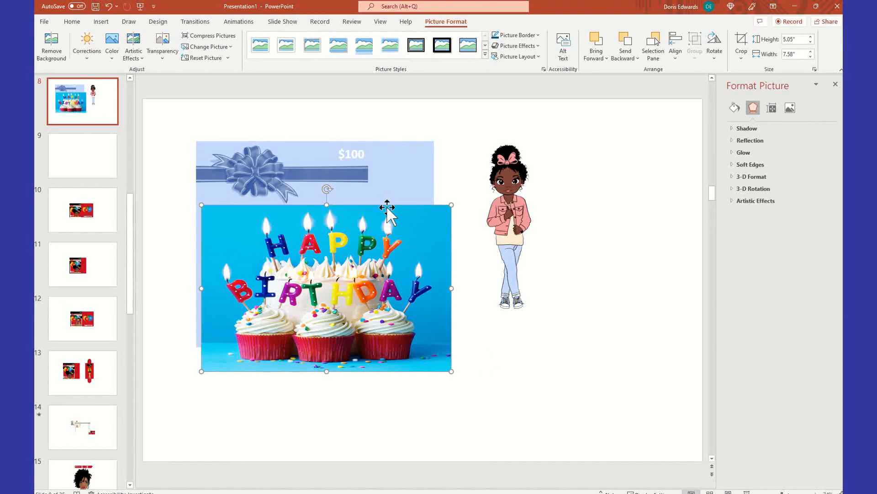
{"action": "left_click_drag", "start_coordinate": [384, 252], "coordinate": [622, 243]}
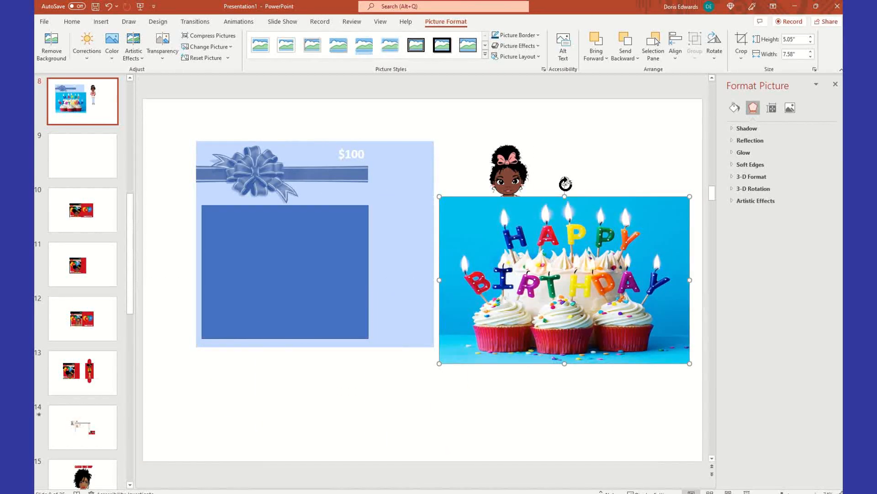
{"action": "left_click_drag", "start_coordinate": [507, 170], "coordinate": [337, 143]}
{"action": "left_click_drag", "start_coordinate": [578, 256], "coordinate": [578, 201]}
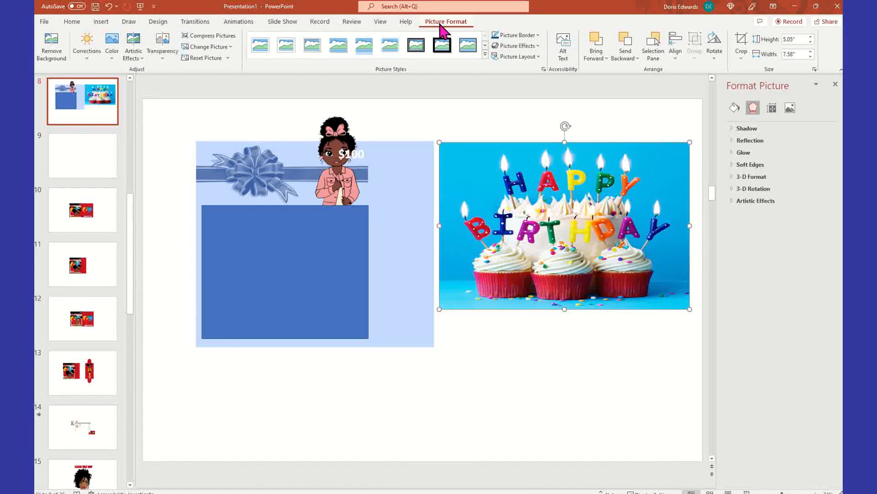
Start removing the birthday picture's background and mark the candle flames on HAPPY and at both ends of BIRTHDAY as areas to keep.
{"action": "left_click", "coordinate": [51, 54]}
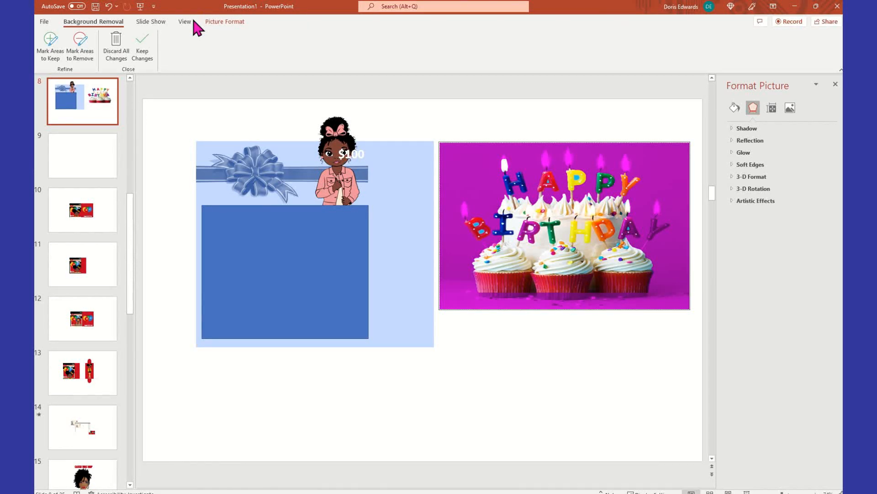
{"action": "left_click", "coordinate": [55, 58]}
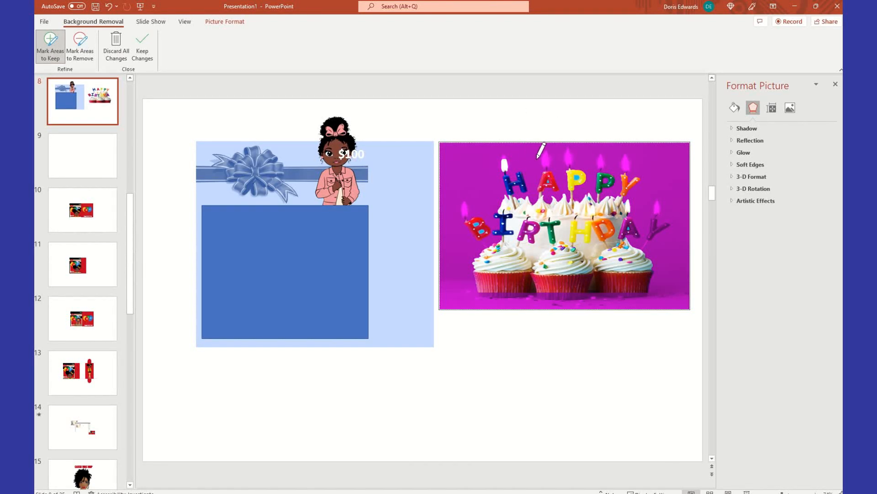
{"action": "left_click", "coordinate": [570, 159]}
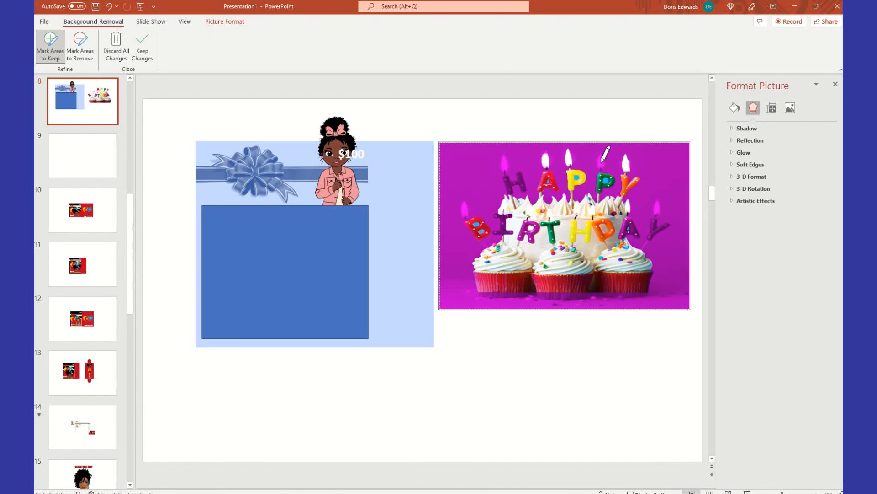
{"action": "left_click", "coordinate": [603, 163]}
{"action": "left_click", "coordinate": [504, 166]}
{"action": "left_click", "coordinate": [544, 155]}
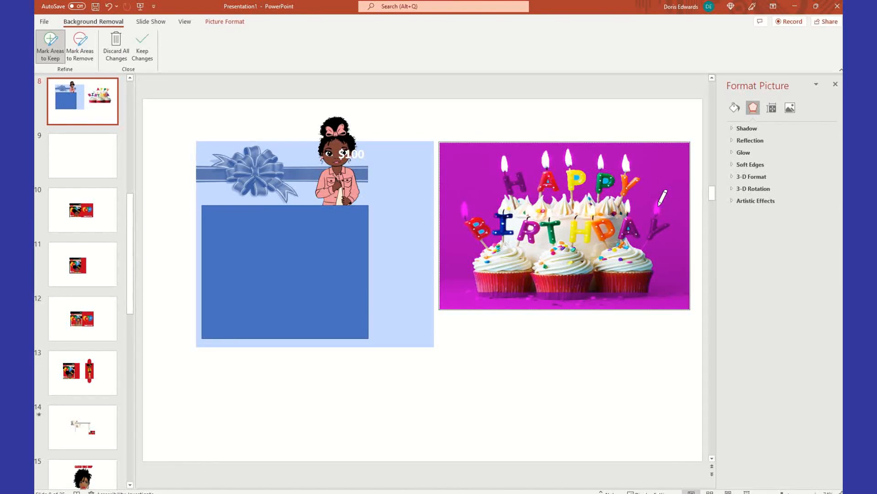
{"action": "left_click", "coordinate": [659, 207]}
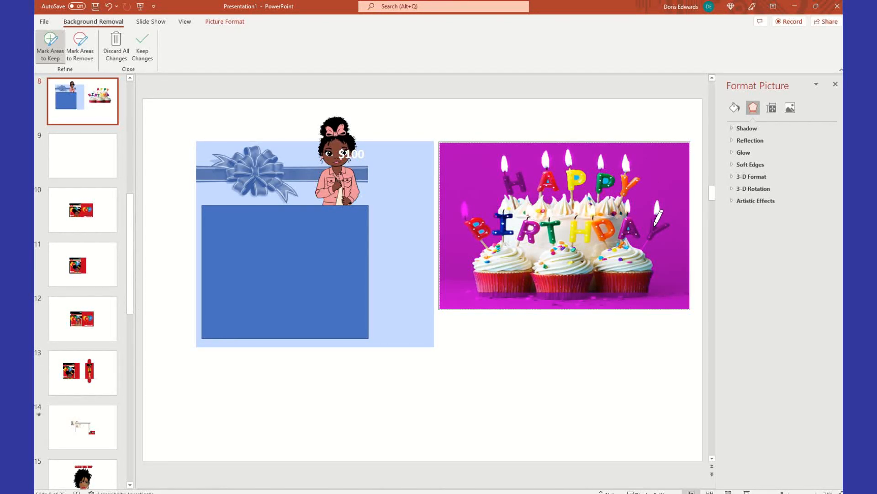
{"action": "left_click", "coordinate": [466, 209]}
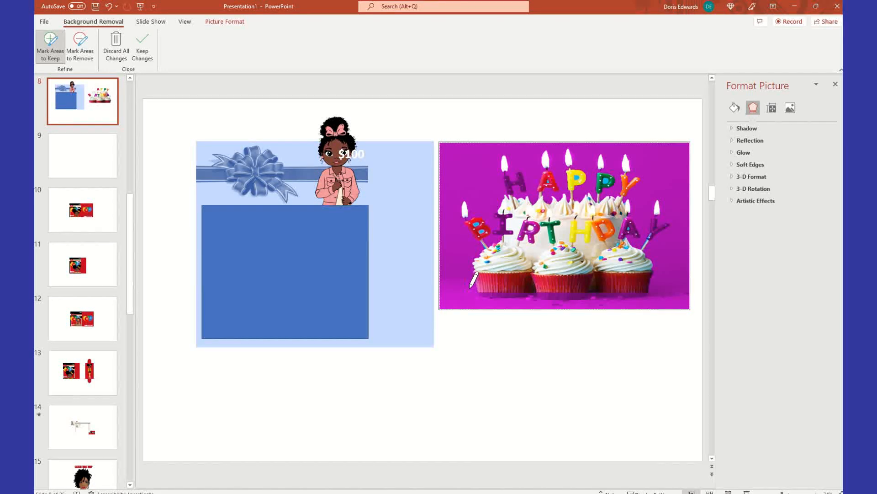
Mark the confetti around the cupcakes' bases as areas to keep and apply the background removal.
{"action": "left_click_drag", "start_coordinate": [467, 291], "coordinate": [471, 291]}
{"action": "left_click", "coordinate": [535, 299]}
{"action": "left_click", "coordinate": [569, 305]}
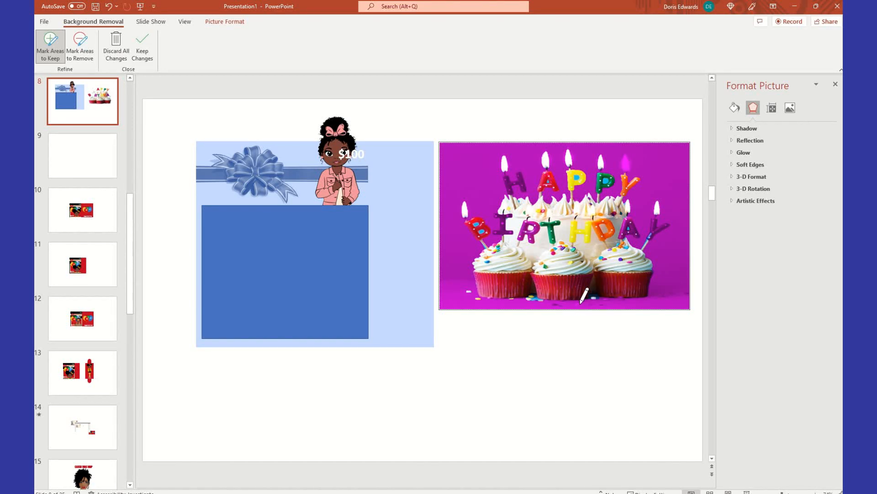
{"action": "left_click", "coordinate": [556, 305]}
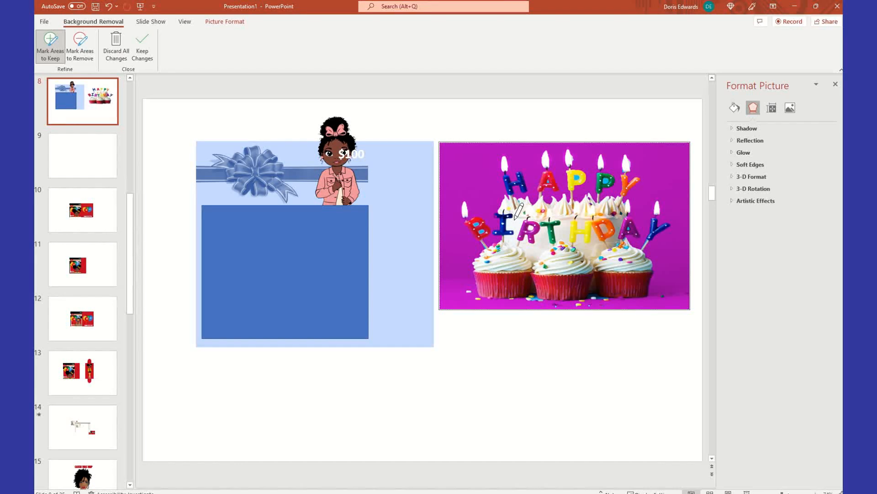
{"action": "left_click", "coordinate": [553, 329]}
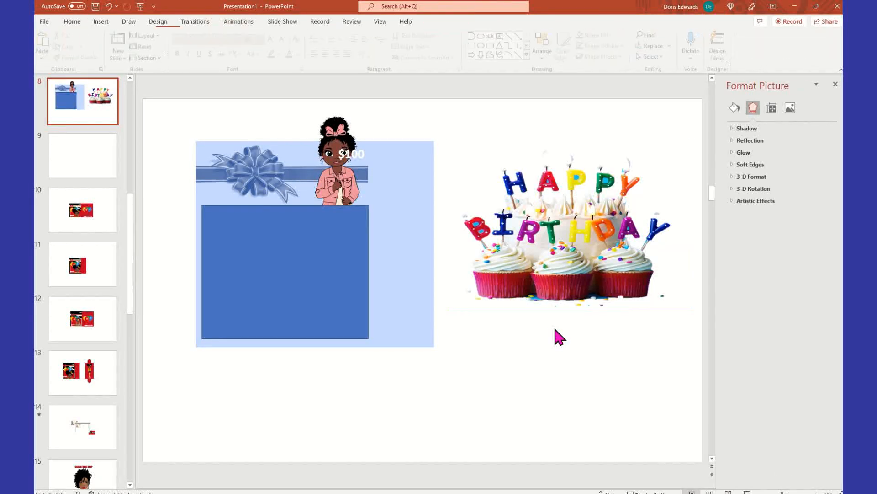
Move the birthday cupcakes picture onto the darker blue panel and shrink it proportionally so the cake fits inside.
{"action": "left_click", "coordinate": [562, 229]}
{"action": "left_click_drag", "start_coordinate": [562, 229], "coordinate": [324, 277]}
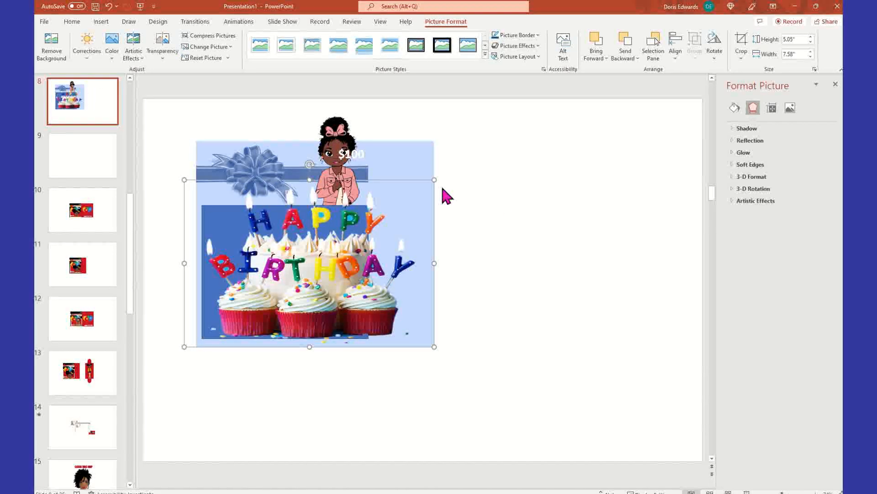
{"action": "left_click_drag", "start_coordinate": [433, 181], "coordinate": [348, 221]}
{"action": "left_click_drag", "start_coordinate": [291, 262], "coordinate": [291, 264]}
{"action": "left_click", "coordinate": [545, 257]}
Move the girl clear of the light blue rectangle, then raise the birthday picture to the panel's top edge and enlarge it slightly.
{"action": "left_click_drag", "start_coordinate": [345, 130], "coordinate": [531, 153]}
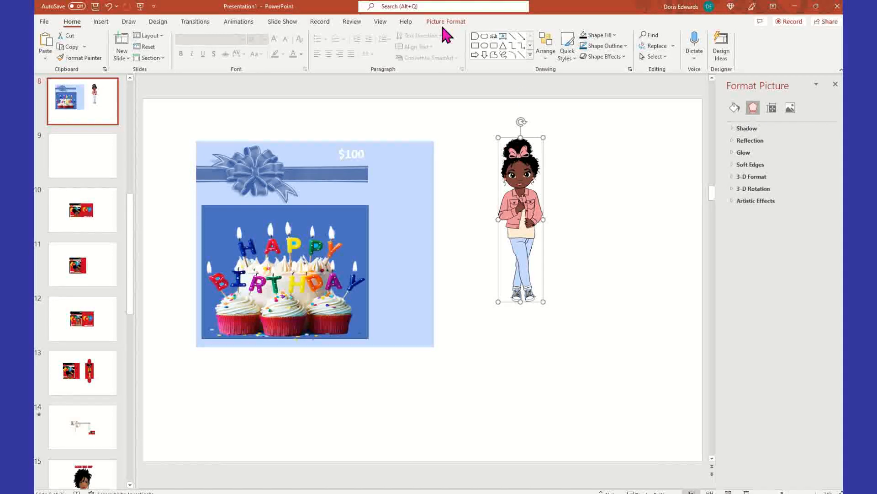
{"action": "left_click_drag", "start_coordinate": [319, 264], "coordinate": [319, 273]}
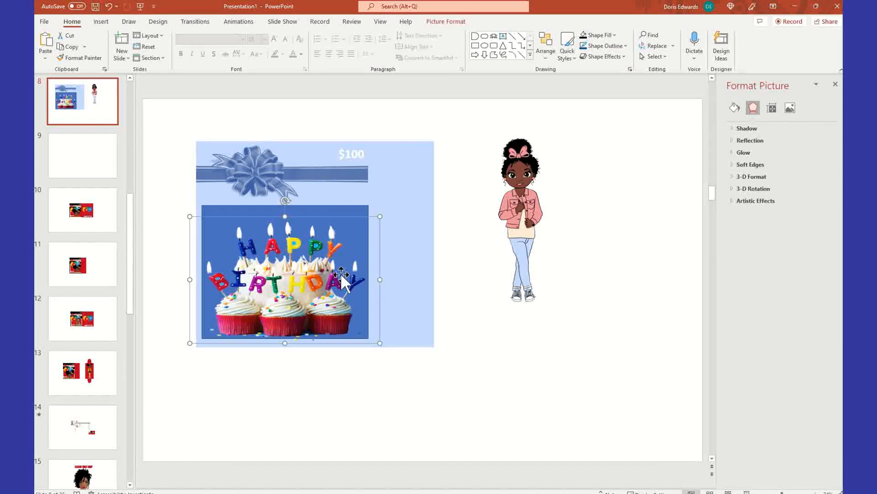
{"action": "left_click", "coordinate": [495, 354]}
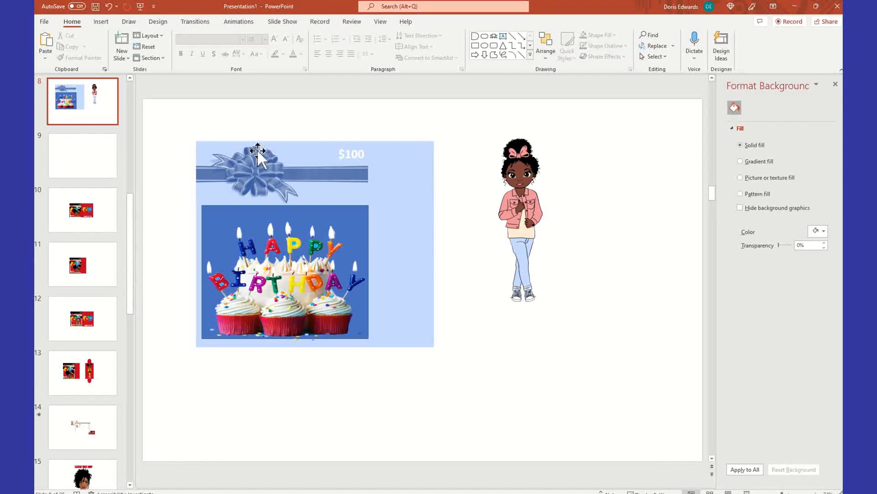
{"action": "left_click", "coordinate": [310, 303]}
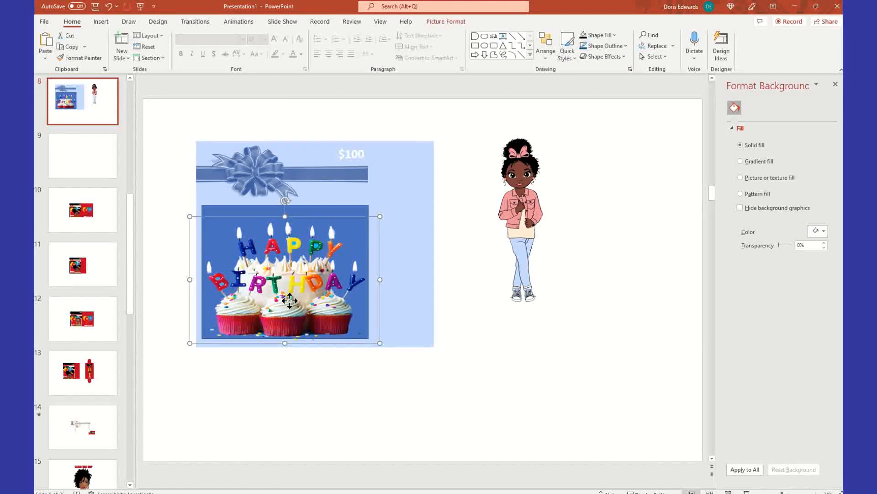
{"action": "left_click_drag", "start_coordinate": [310, 303], "coordinate": [309, 294]}
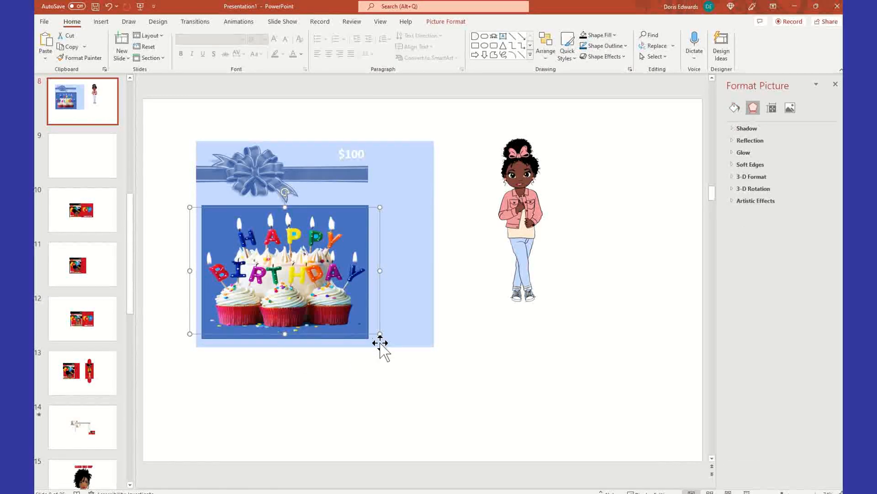
{"action": "left_click_drag", "start_coordinate": [379, 334], "coordinate": [379, 335]}
{"action": "left_click_drag", "start_coordinate": [370, 335], "coordinate": [380, 335]}
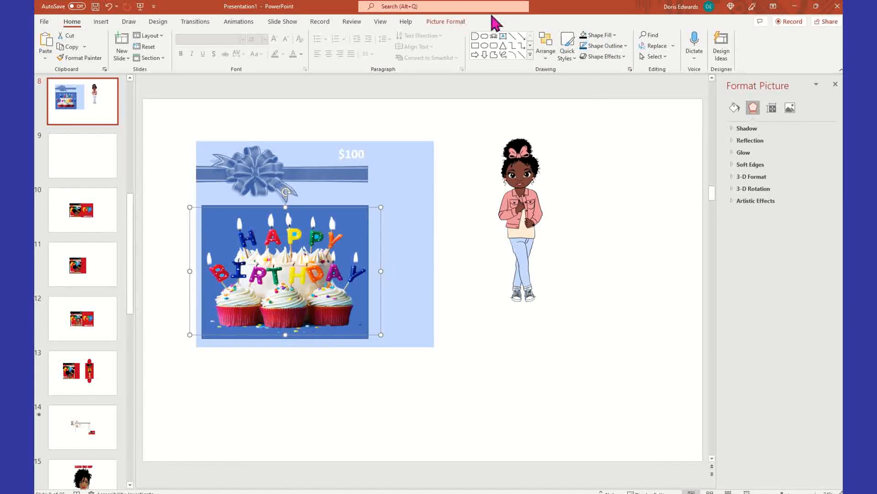
Crop the birthday picture's left and right sides to the darker blue panel's edges, about 5.04 inches wide, and nudge it into place.
{"action": "left_click", "coordinate": [460, 22]}
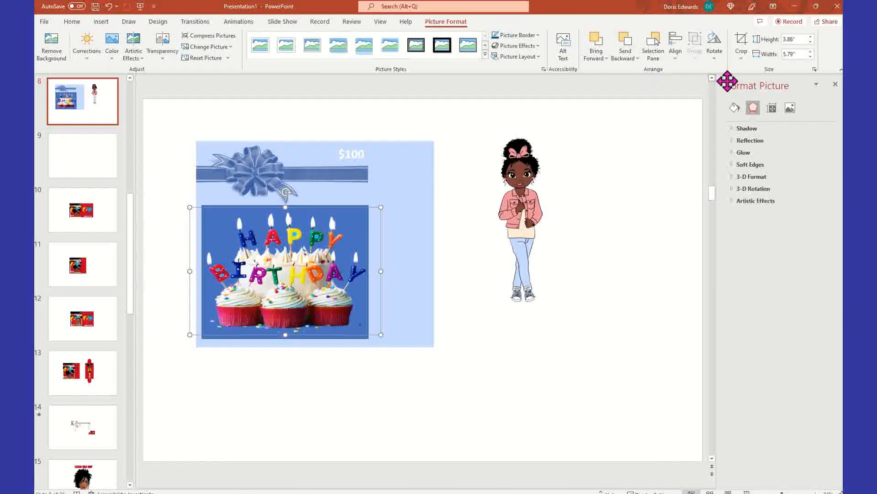
{"action": "left_click", "coordinate": [741, 57]}
{"action": "left_click", "coordinate": [755, 71]}
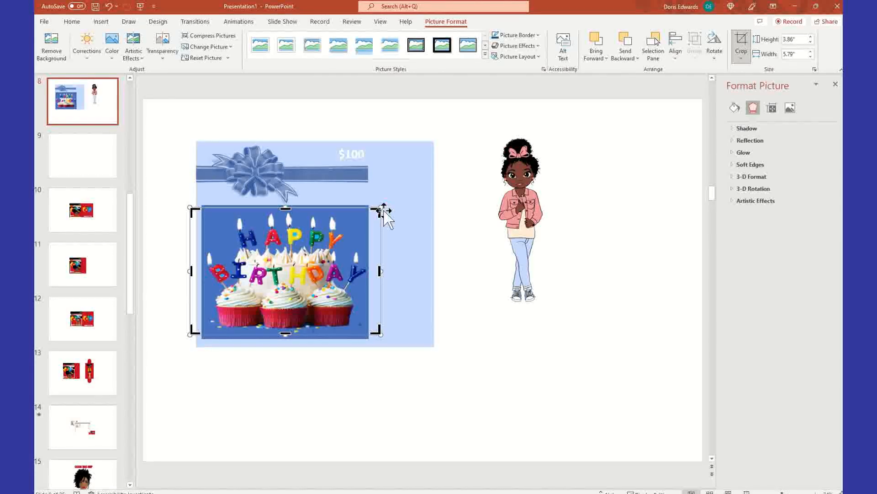
{"action": "left_click_drag", "start_coordinate": [382, 271], "coordinate": [366, 271]}
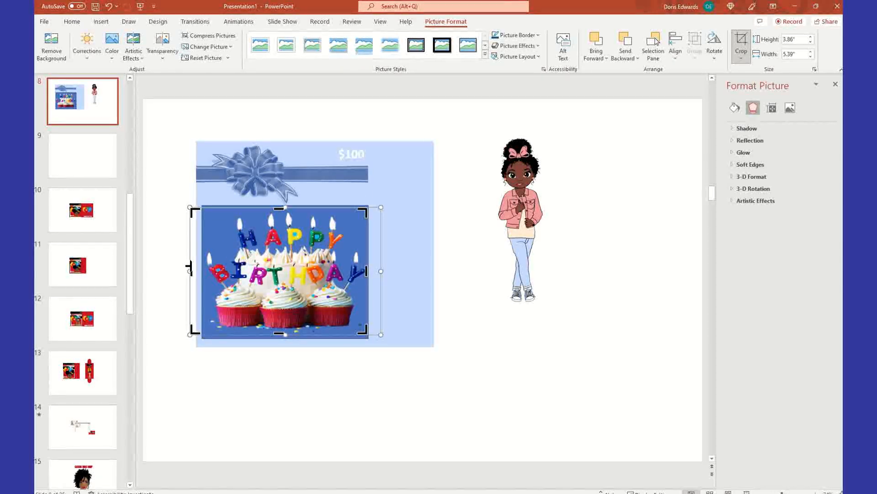
{"action": "left_click_drag", "start_coordinate": [191, 270], "coordinate": [203, 270]}
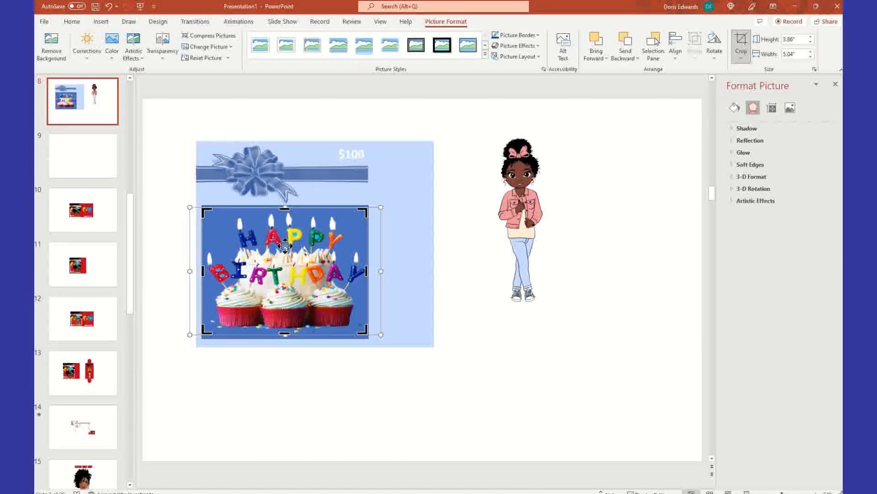
{"action": "left_click", "coordinate": [506, 351]}
{"action": "left_click", "coordinate": [387, 249]}
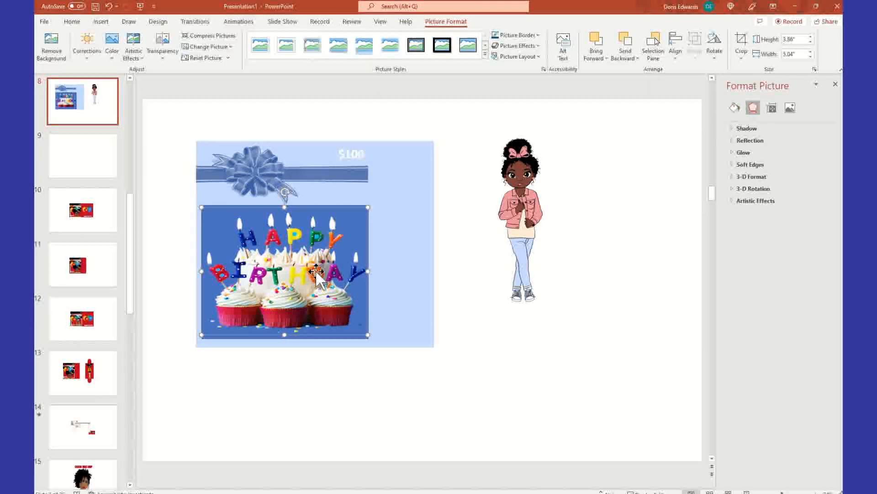
{"action": "left_click_drag", "start_coordinate": [307, 248], "coordinate": [310, 247]}
{"action": "left_click", "coordinate": [536, 324]}
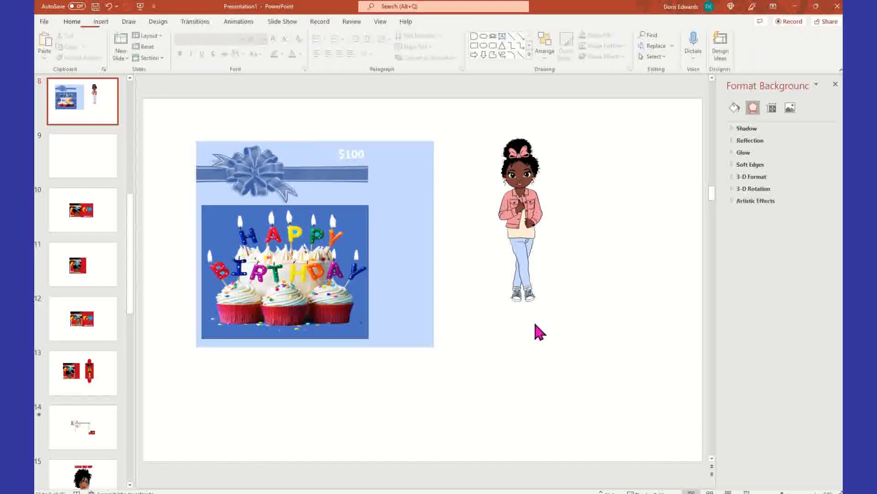
Add a text box between the ribbon and the darker blue panel, right of the bow, reading Happy Birthday followed by the recipient's first name.
{"action": "left_click", "coordinate": [153, 6]}
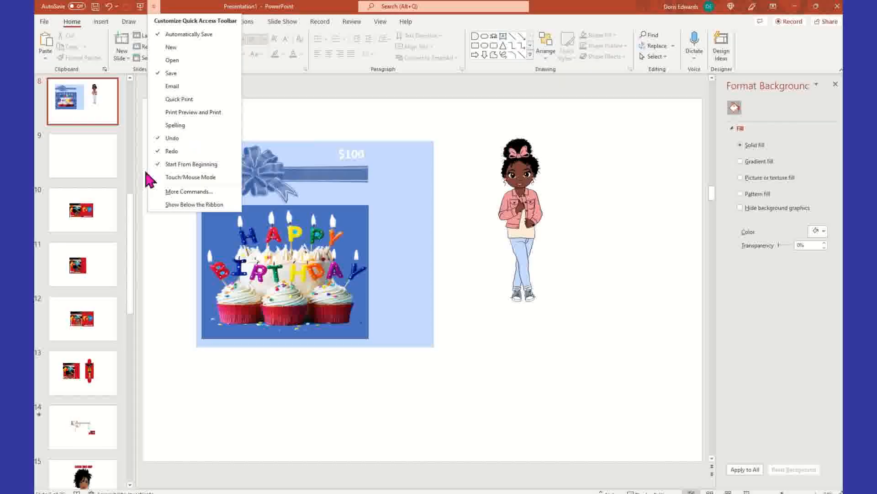
{"action": "left_click", "coordinate": [100, 19]}
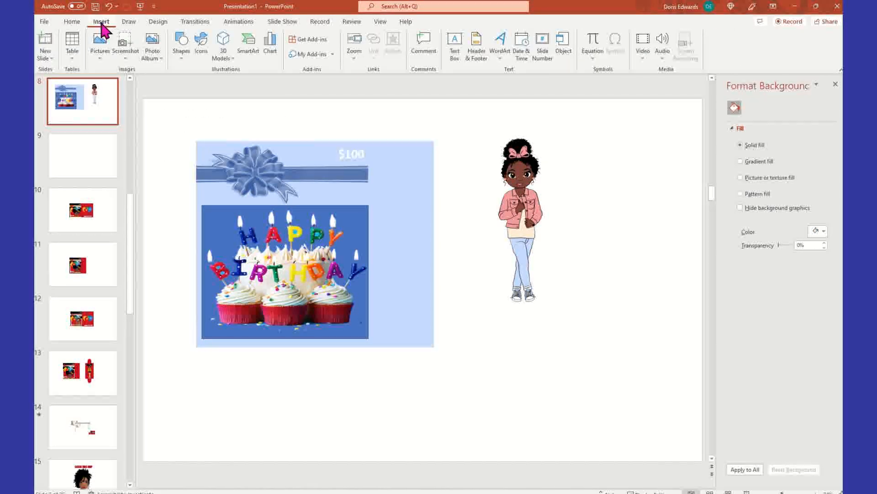
{"action": "left_click", "coordinate": [455, 55]}
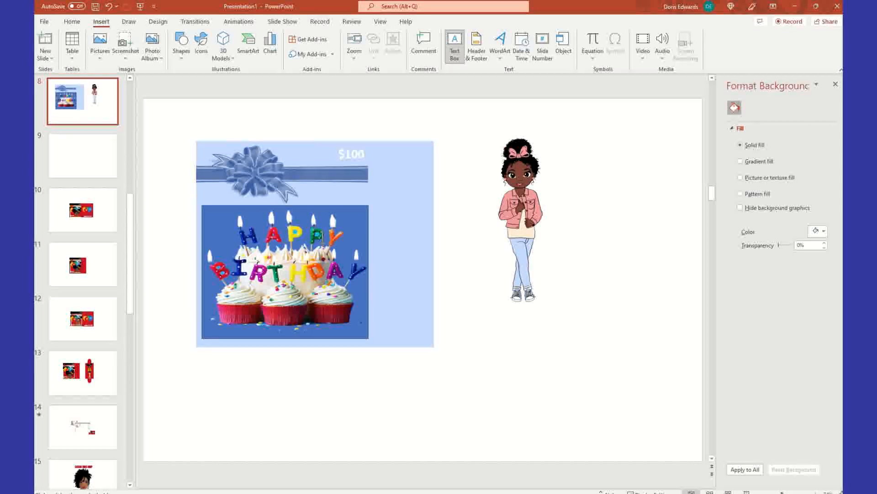
{"action": "left_click_drag", "start_coordinate": [296, 186], "coordinate": [369, 205]}
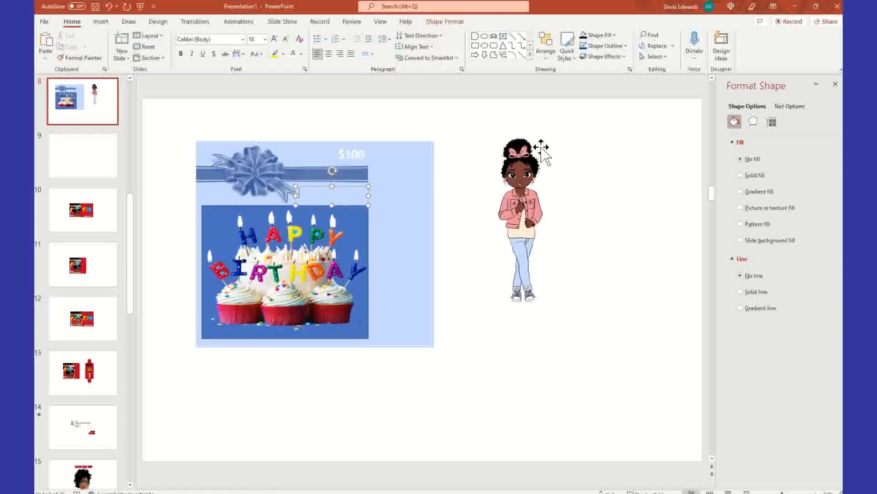
{"action": "type", "text": "Ha"}
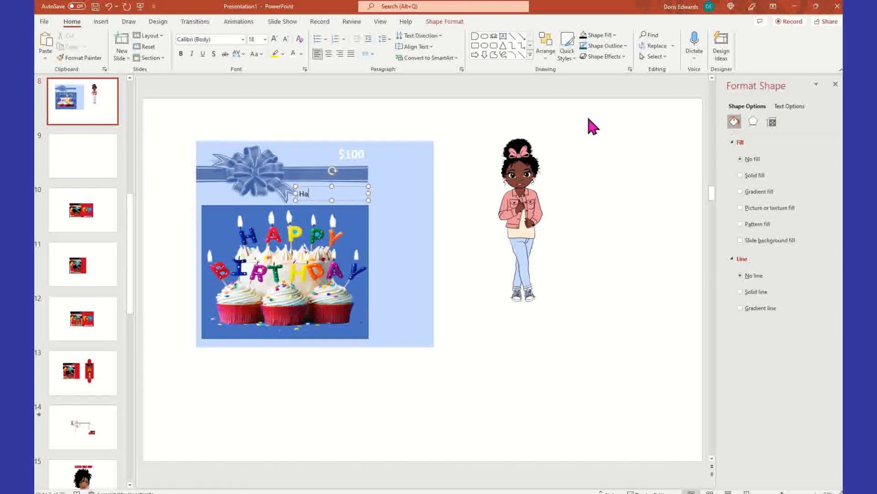
{"action": "type", "text": "ppy Birthday Doris"}
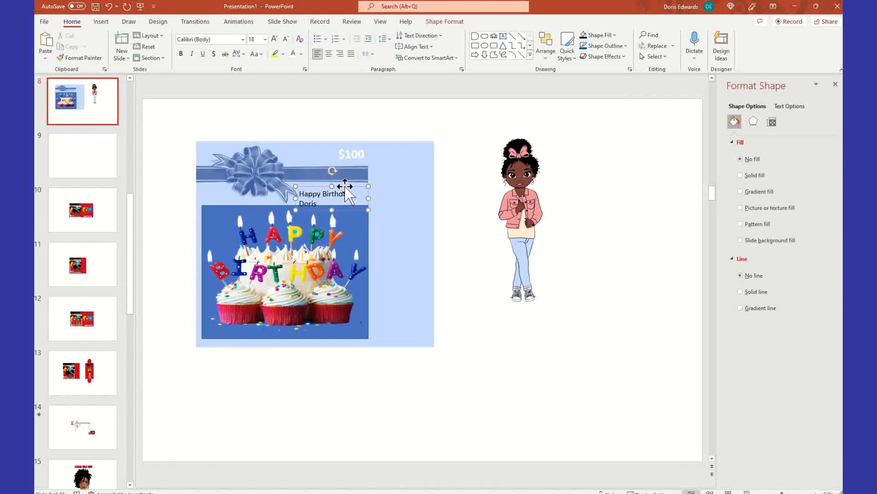
Raise the Happy Birthday greeting slightly and format its text as white, bold, Allura, 28 pt.
{"action": "left_click_drag", "start_coordinate": [345, 187], "coordinate": [296, 188]}
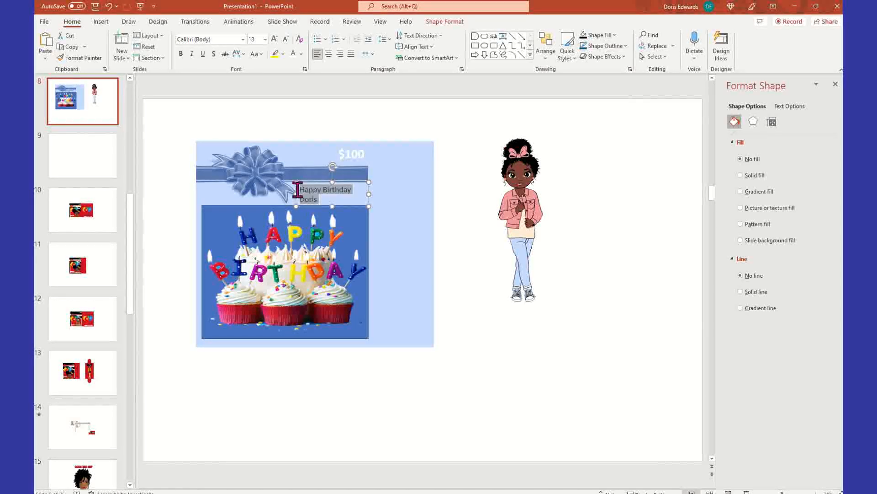
{"action": "left_click", "coordinate": [293, 52]}
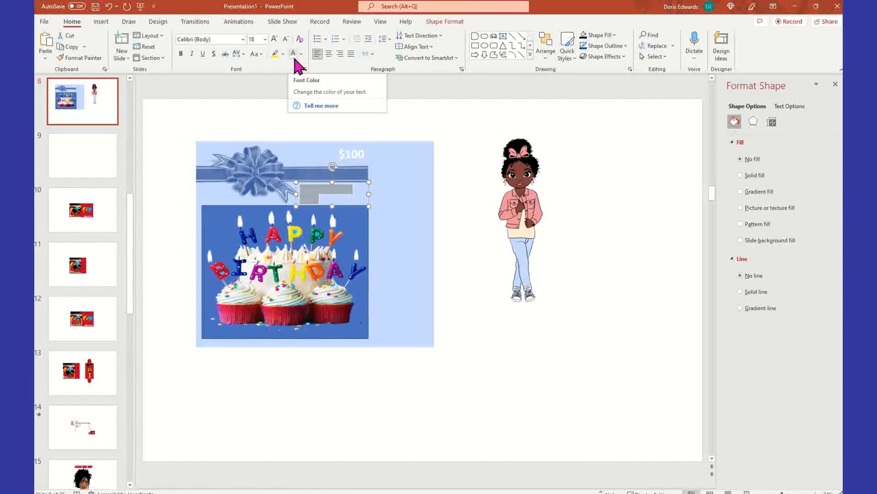
{"action": "left_click", "coordinate": [180, 54]}
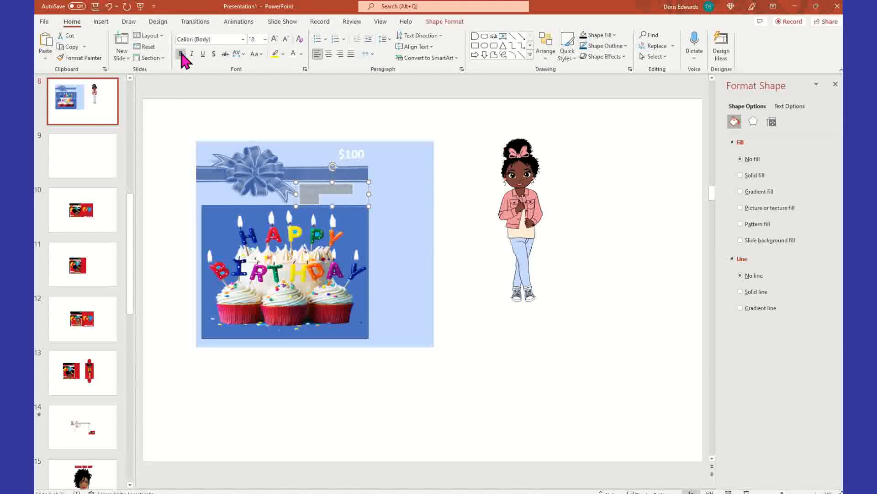
{"action": "left_click", "coordinate": [242, 39]}
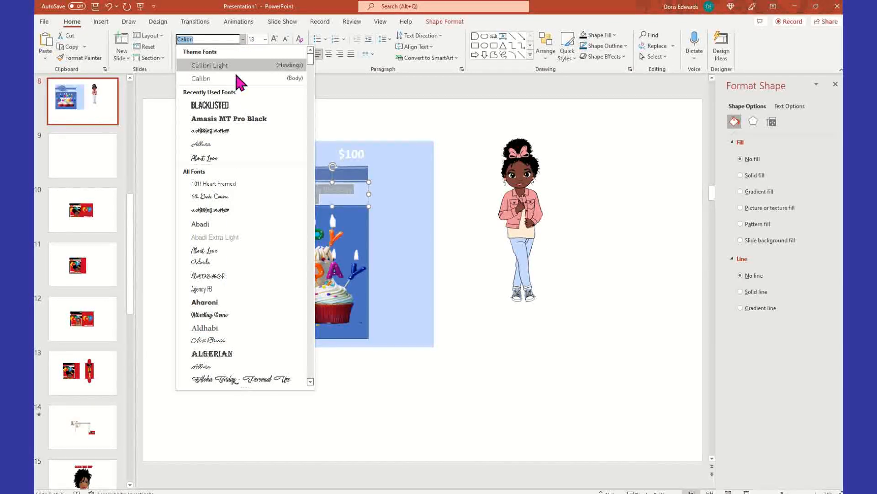
{"action": "scroll", "coordinate": [233, 327], "scroll_direction": "down", "scroll_amount": 2}
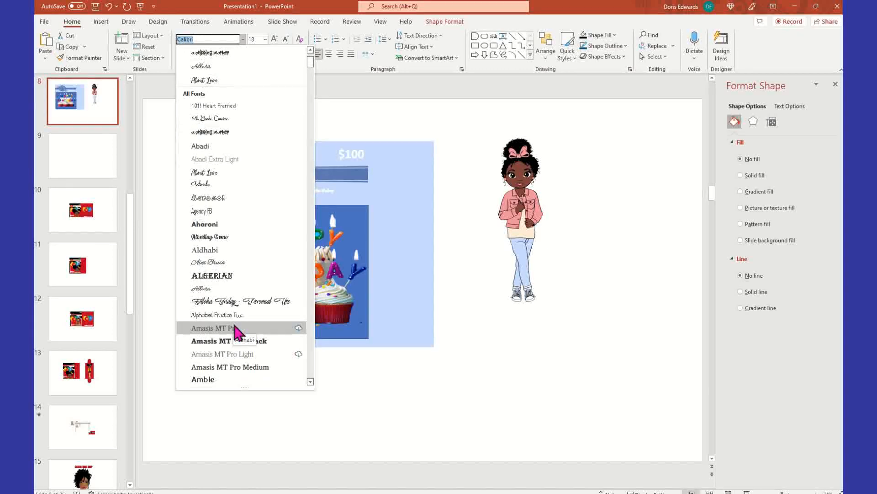
{"action": "left_click", "coordinate": [227, 288]}
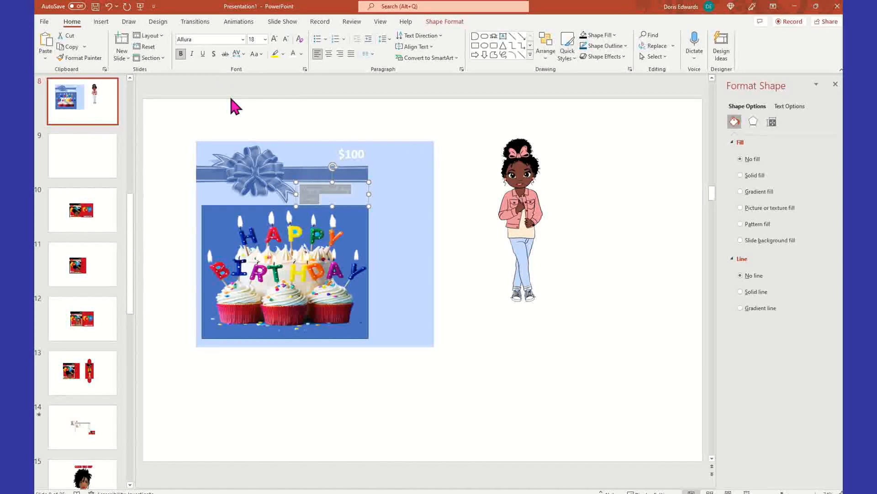
{"action": "left_click", "coordinate": [265, 39]}
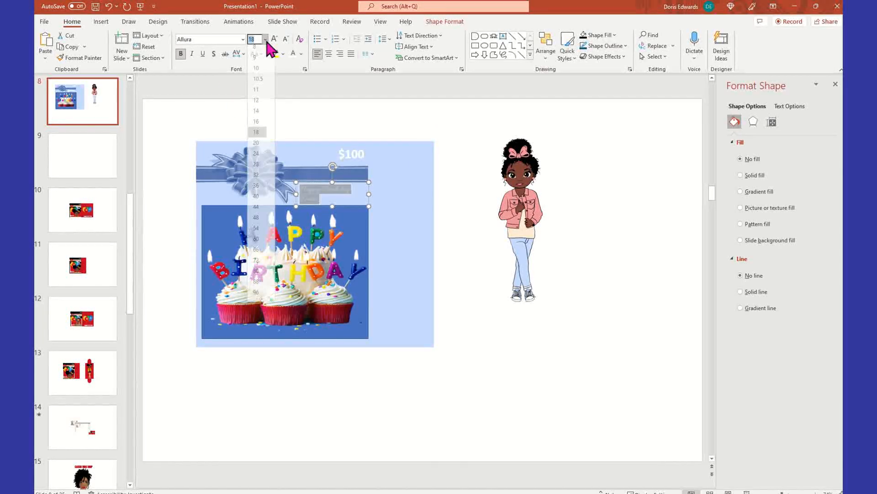
{"action": "left_click", "coordinate": [257, 169]}
Enlarge the greeting's text box and shift it so both lines fit, with the text centre-aligned.
{"action": "left_click_drag", "start_coordinate": [372, 206], "coordinate": [377, 177]}
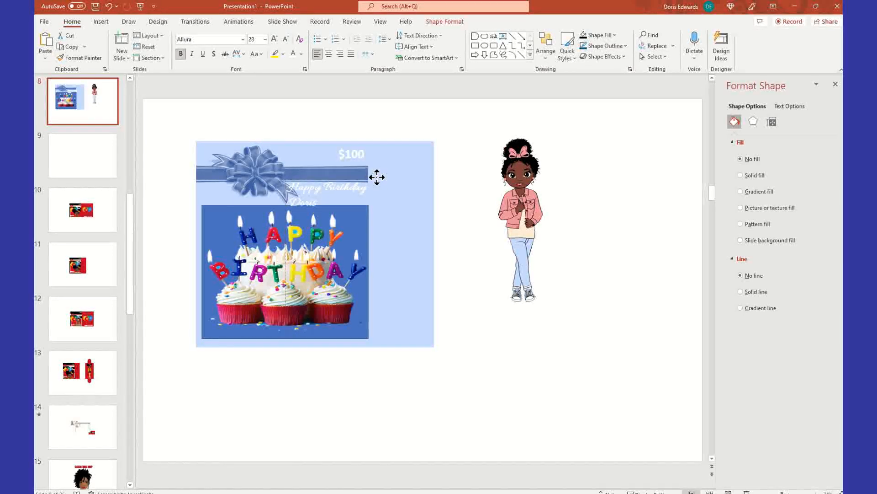
{"action": "left_click", "coordinate": [377, 177]}
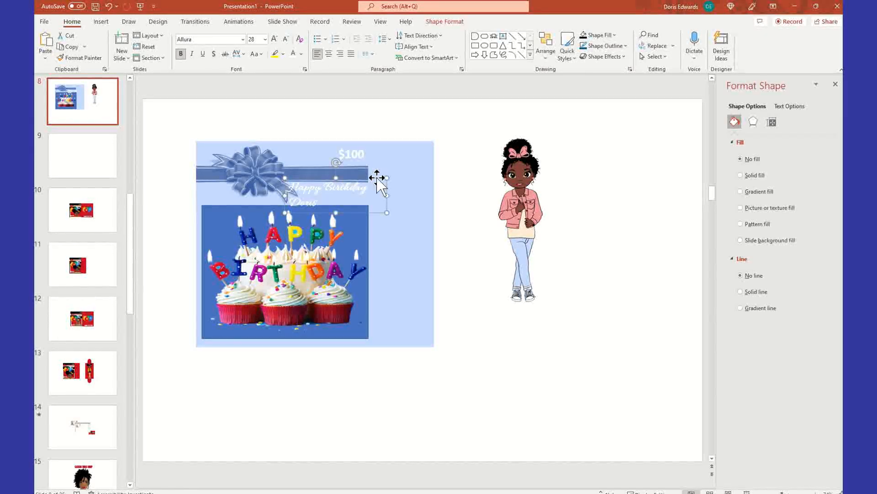
{"action": "triple_click", "coordinate": [315, 202]}
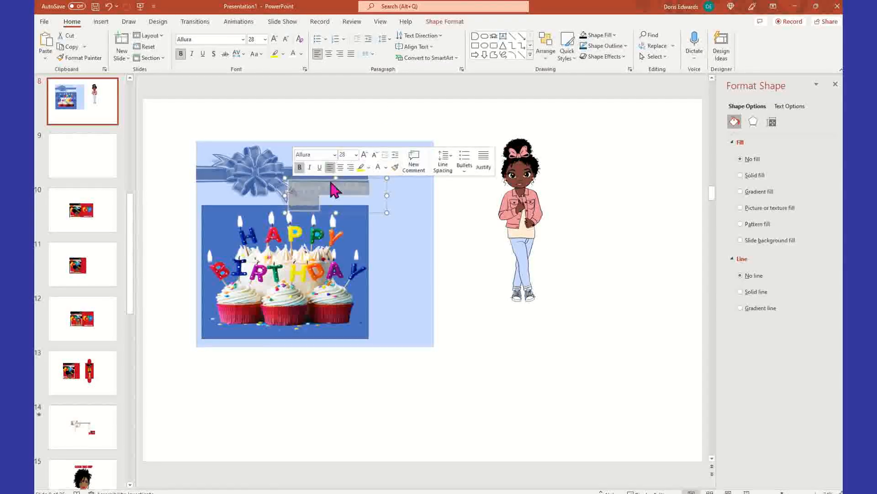
{"action": "left_click", "coordinate": [329, 54]}
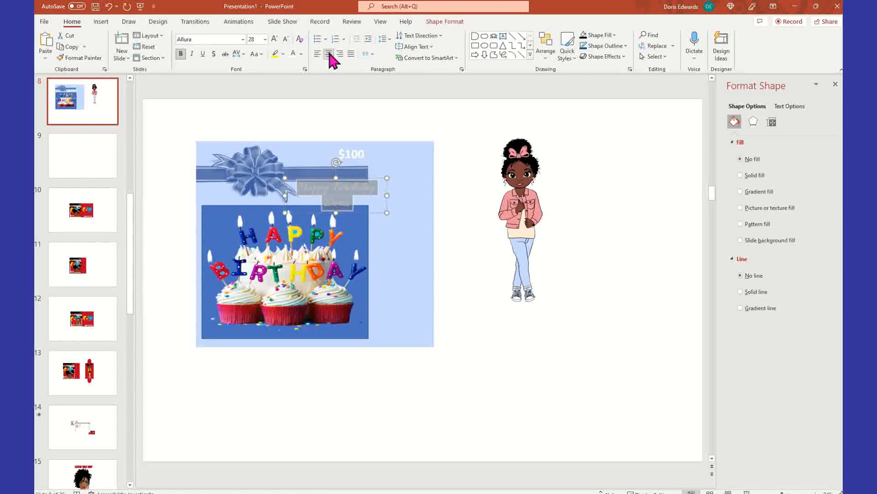
{"action": "left_click", "coordinate": [467, 262]}
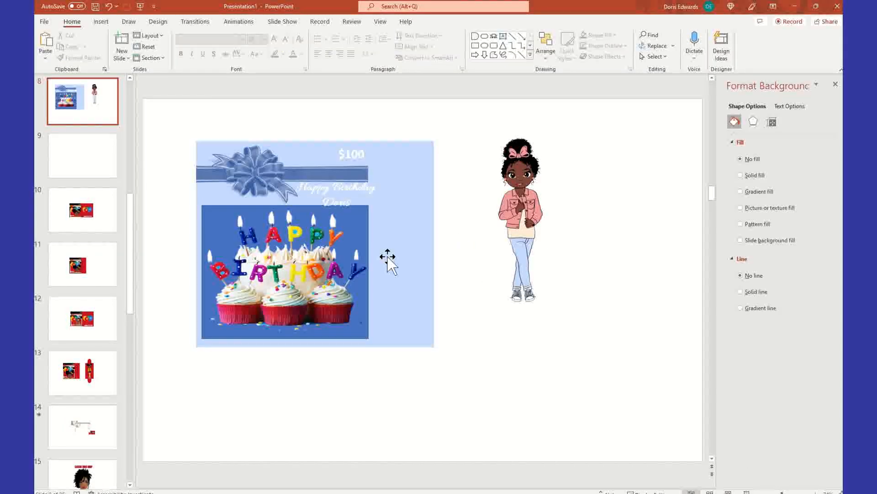
Move the greeting slightly down and left, and narrow its text box a little.
{"action": "left_click", "coordinate": [369, 188]}
{"action": "left_click_drag", "start_coordinate": [376, 180], "coordinate": [376, 182]}
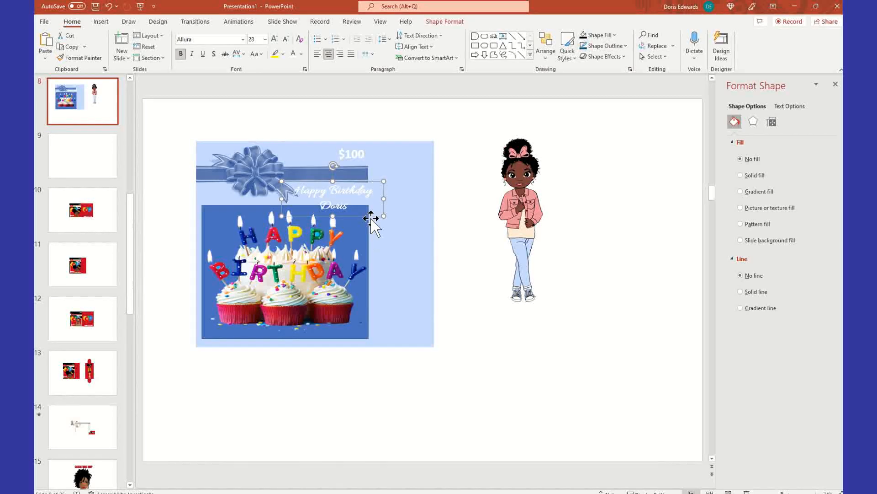
{"action": "left_click_drag", "start_coordinate": [383, 196], "coordinate": [374, 185]}
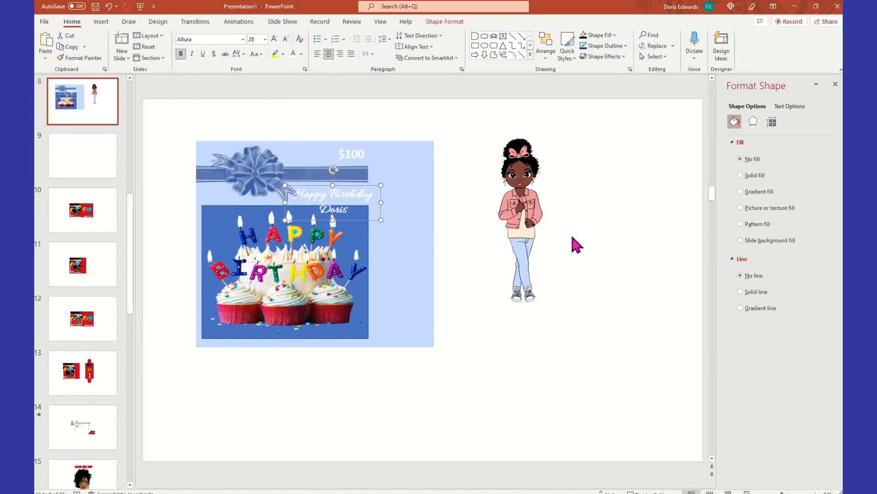
{"action": "left_click", "coordinate": [577, 227]}
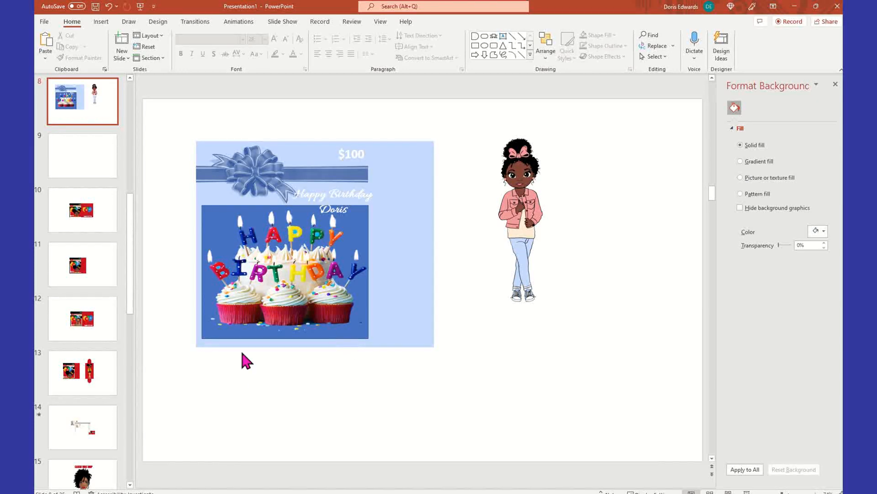
Extend the darker blue panel's bottom edge slightly, and shift the panel and the cupcakes picture down to leave more room for the greeting.
{"action": "left_click", "coordinate": [215, 210]}
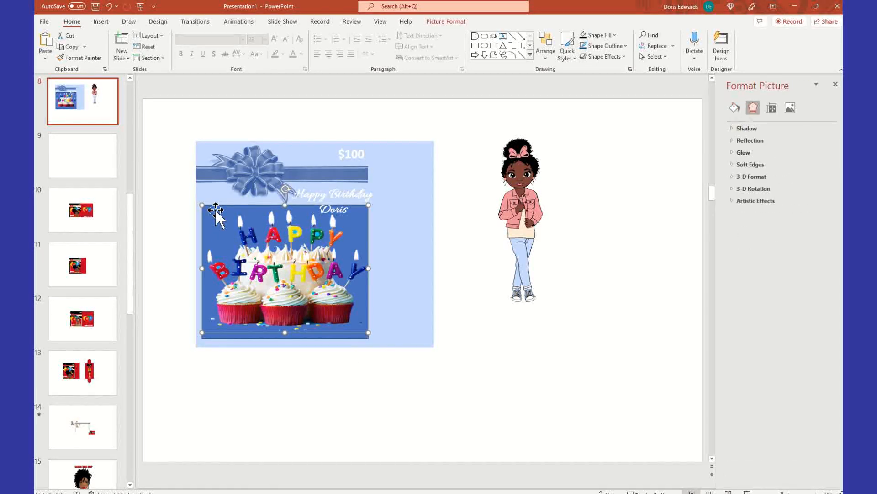
{"action": "left_click", "coordinate": [252, 337]}
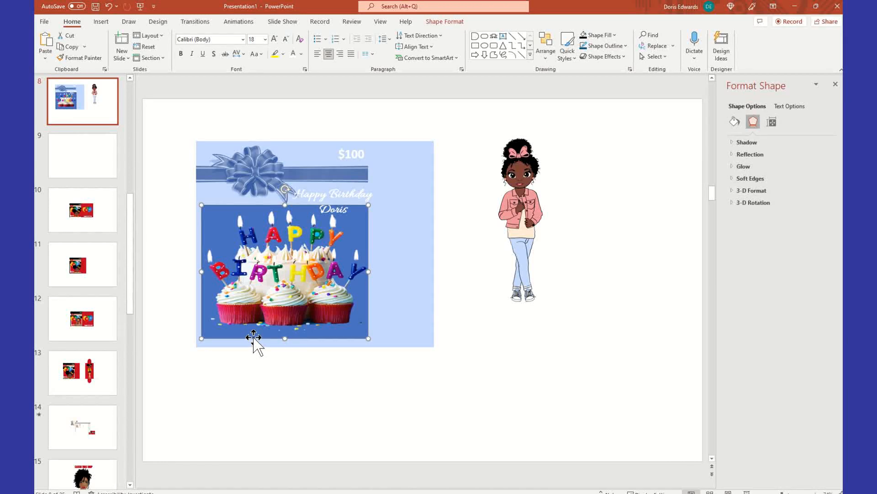
{"action": "left_click_drag", "start_coordinate": [286, 338], "coordinate": [287, 343]}
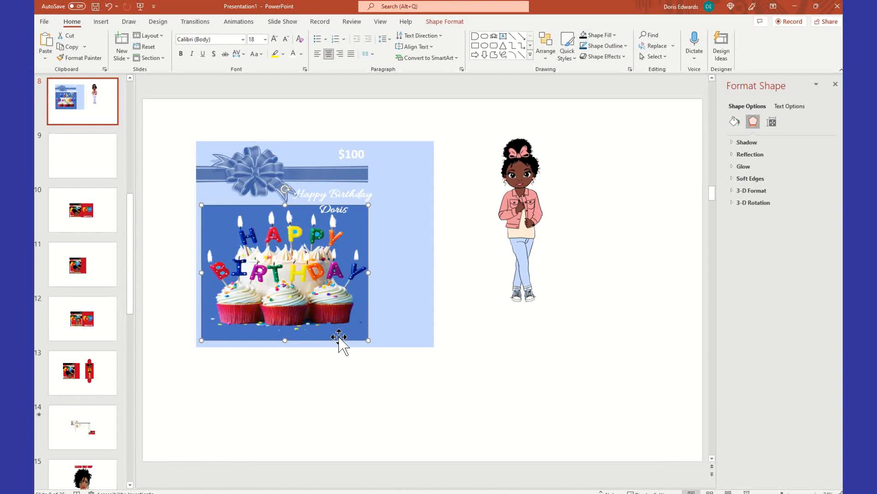
{"action": "left_click_drag", "start_coordinate": [218, 209], "coordinate": [222, 211]}
{"action": "left_click_drag", "start_coordinate": [269, 237], "coordinate": [270, 234]}
Raise the greeting into the gap between the ribbon and the darker blue panel, undoing the last nudges that go too high.
{"action": "left_click_drag", "start_coordinate": [371, 191], "coordinate": [382, 190]}
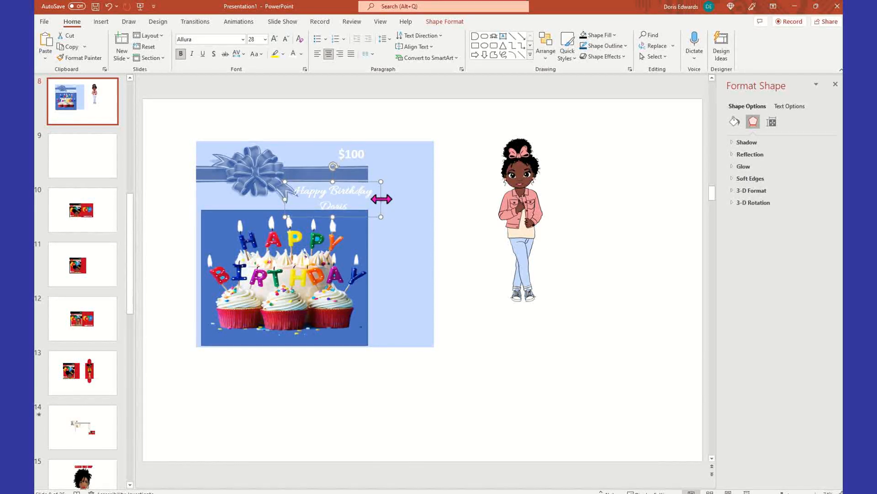
{"action": "left_click", "coordinate": [504, 372]}
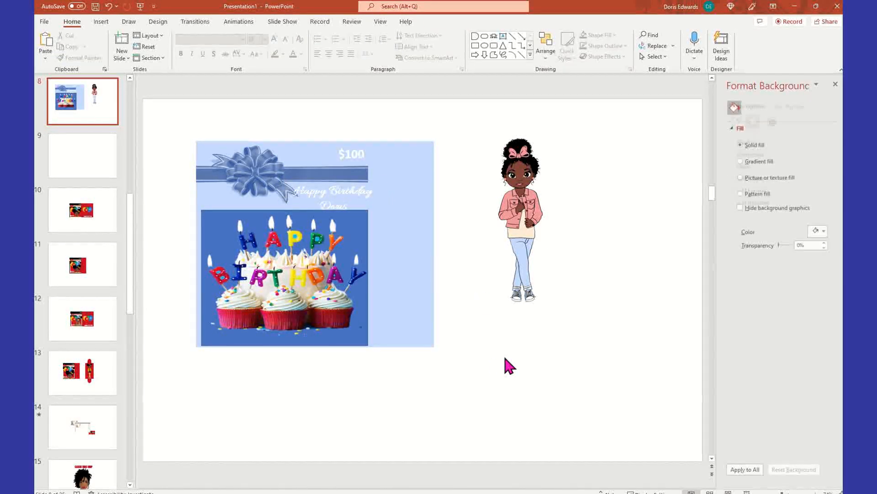
{"action": "left_click", "coordinate": [354, 191]}
{"action": "left_click_drag", "start_coordinate": [378, 190], "coordinate": [380, 188]}
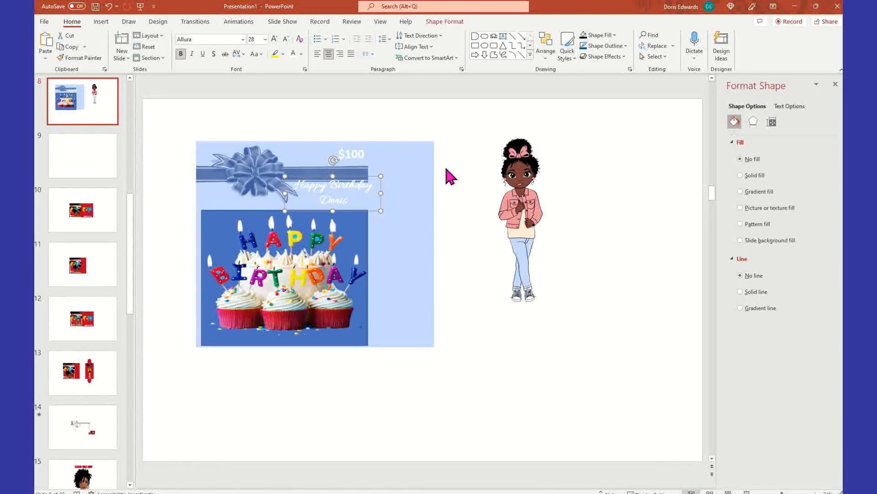
{"action": "key", "text": "ctrl+z"}
{"action": "key", "text": "ctrl+z"}
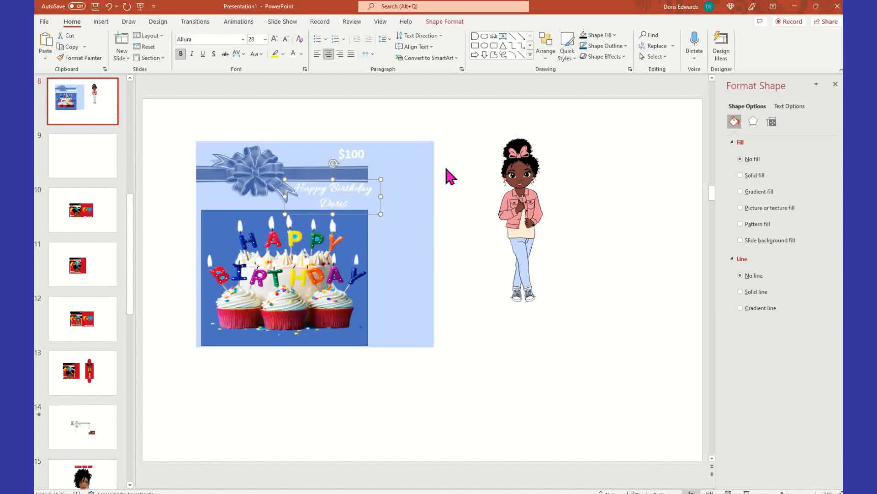
{"action": "left_click", "coordinate": [470, 244]}
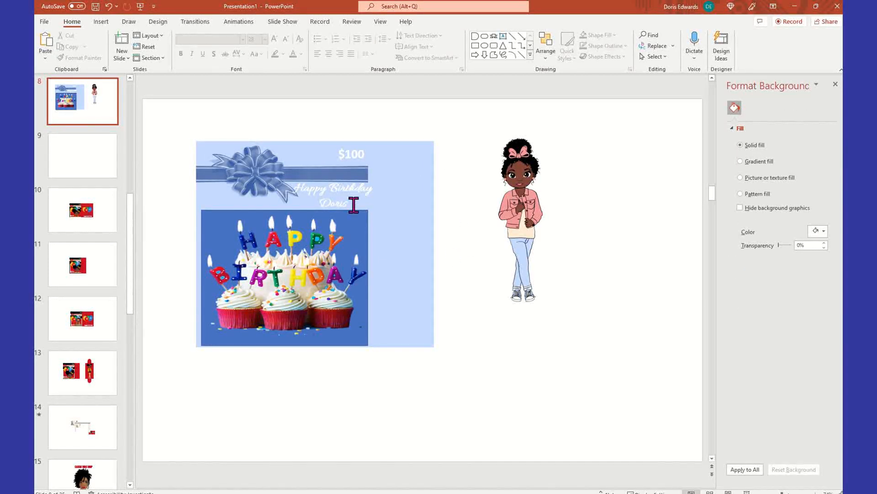
Duplicate the greeting text box, place the copy near the darker blue panel's lower-right corner, and replace its text with Love, Mom.
{"action": "left_click", "coordinate": [336, 191]}
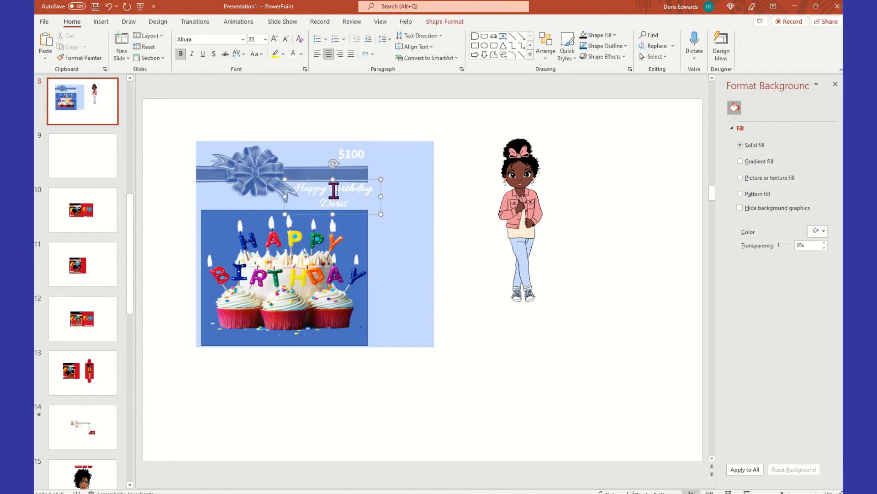
{"action": "right_click", "coordinate": [382, 198]}
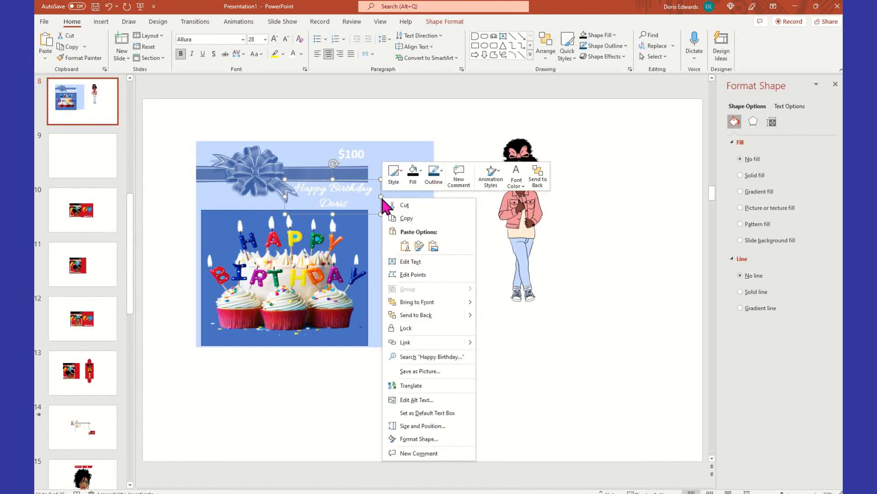
{"action": "key", "text": "Escape"}
{"action": "right_click", "coordinate": [434, 125]}
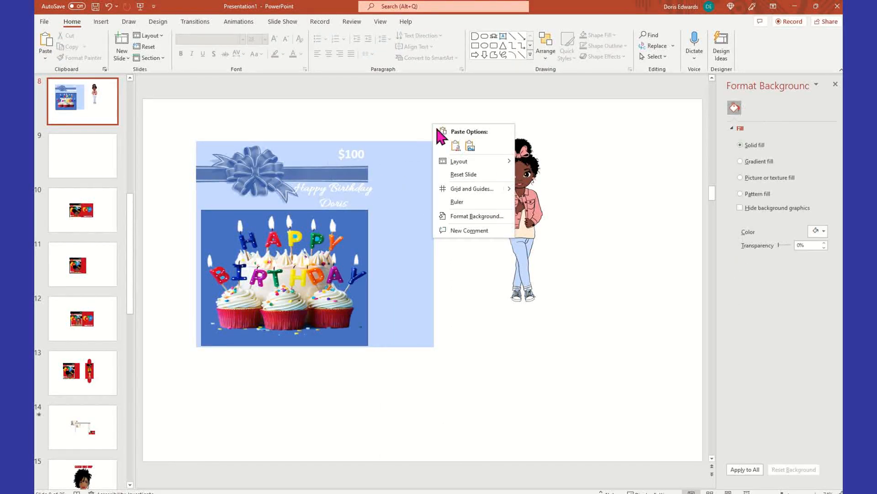
{"action": "left_click", "coordinate": [455, 145]}
{"action": "left_click_drag", "start_coordinate": [368, 224], "coordinate": [382, 360]}
{"action": "left_click_drag", "start_coordinate": [316, 328], "coordinate": [382, 340]}
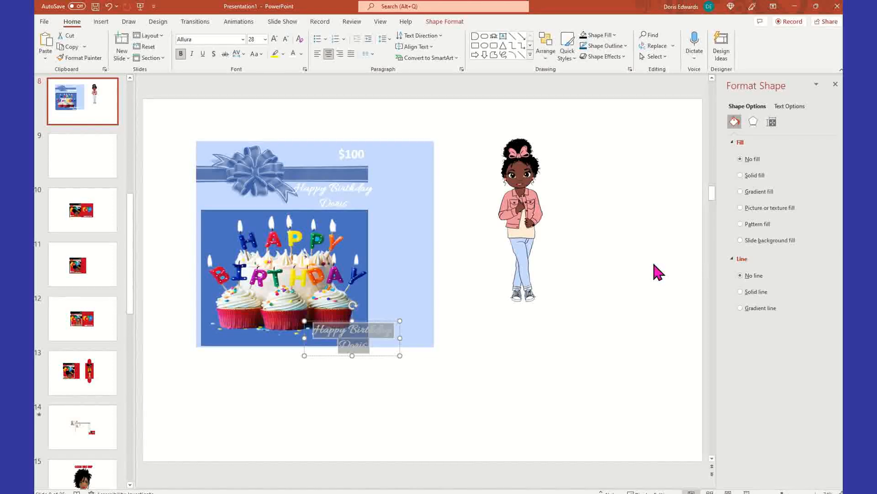
{"action": "type", "text": "Love,"}
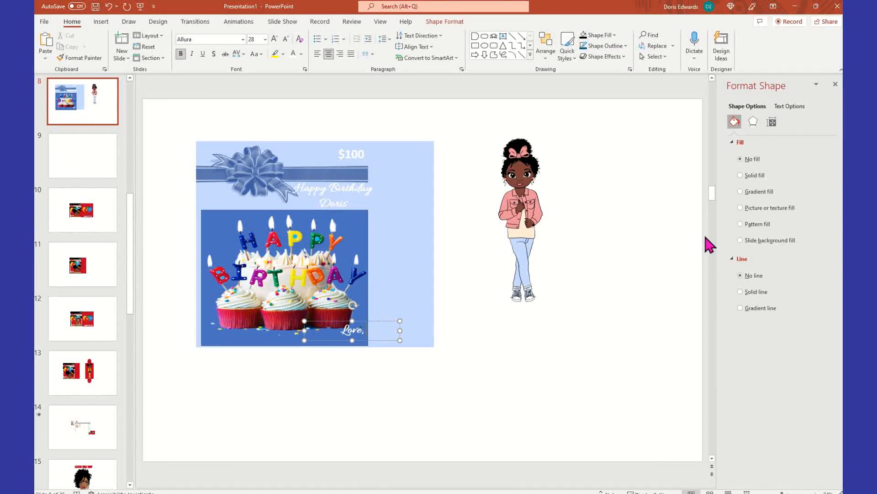
{"action": "type", "text": " Mom"}
Shift the light blue rectangle slightly down and left, and move the Love, Mom text inside the darker blue panel's lower-right corner.
{"action": "left_click", "coordinate": [435, 364]}
{"action": "left_click", "coordinate": [384, 326]}
{"action": "mouse_move", "coordinate": [384, 317]}
{"action": "left_mouse_down"}
{"action": "mouse_move", "coordinate": [374, 328]}
{"action": "mouse_move", "coordinate": [386, 321]}
{"action": "mouse_move", "coordinate": [376, 315]}
{"action": "mouse_move", "coordinate": [384, 324]}
{"action": "left_mouse_up"}
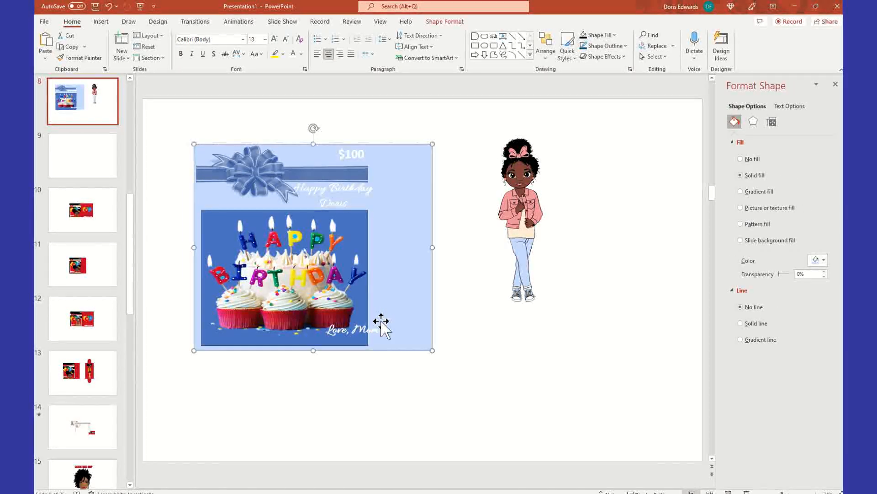
{"action": "left_click", "coordinate": [378, 329]}
{"action": "left_click_drag", "start_coordinate": [384, 321], "coordinate": [369, 329]}
{"action": "left_click", "coordinate": [504, 373]}
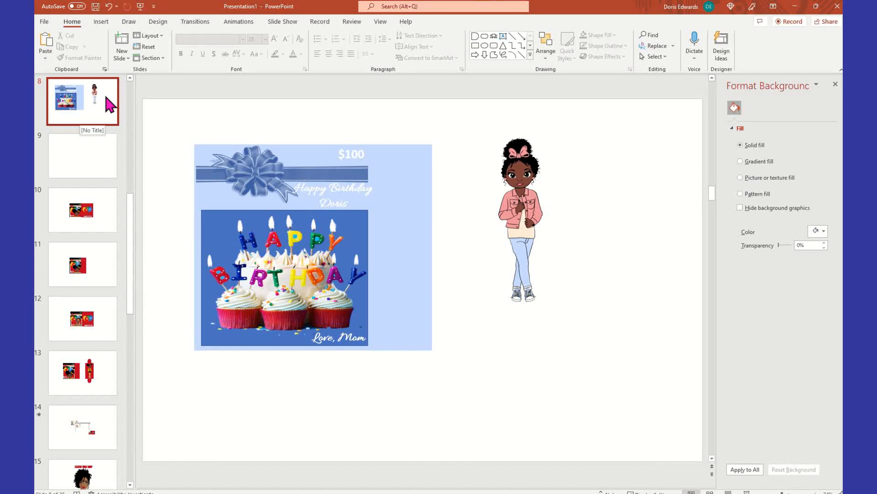
Nudge the ribbon picture left to line up with the light blue rectangle's left edge.
{"action": "left_click", "coordinate": [203, 172]}
{"action": "left_click", "coordinate": [470, 112]}
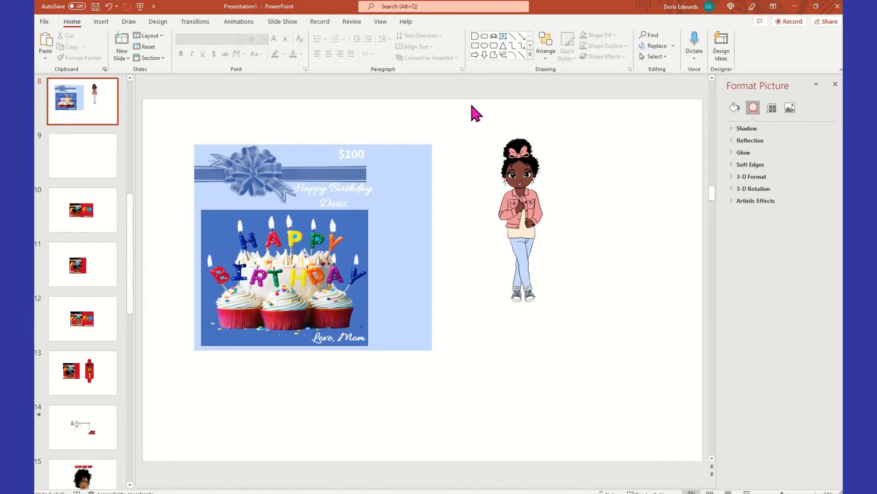
Try narrowing the ribbon from its right side and shifting the $100 text left, and undo both changes.
{"action": "left_click", "coordinate": [282, 178]}
{"action": "left_click_drag", "start_coordinate": [366, 175], "coordinate": [361, 174]}
{"action": "left_click", "coordinate": [344, 151]}
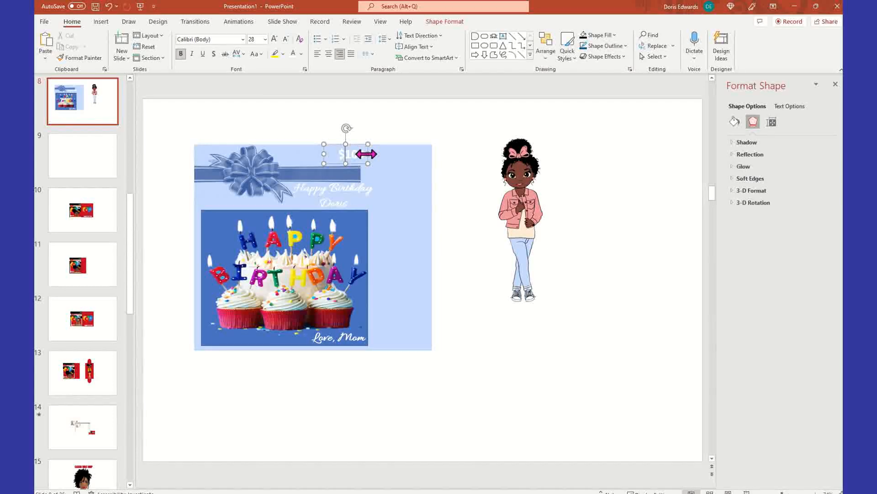
{"action": "left_click", "coordinate": [369, 151]}
{"action": "left_click_drag", "start_coordinate": [359, 162], "coordinate": [353, 163]}
{"action": "left_click", "coordinate": [371, 190]}
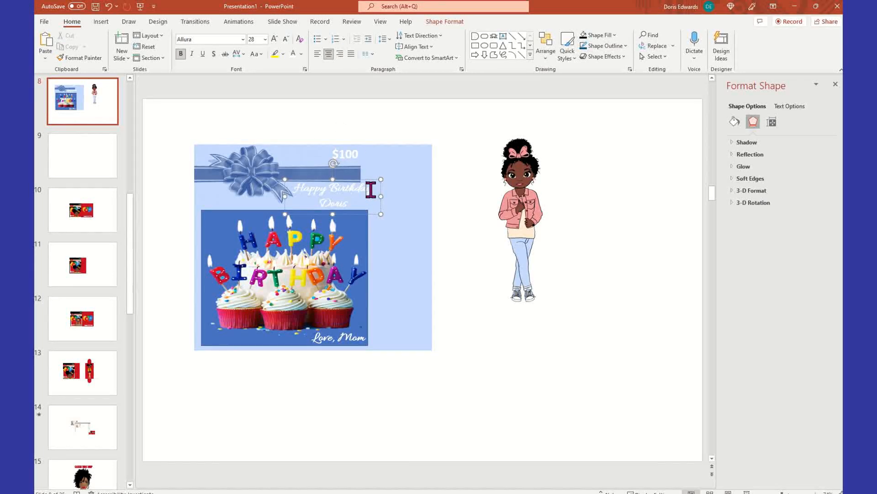
{"action": "left_click", "coordinate": [109, 7]}
{"action": "left_click", "coordinate": [109, 6]}
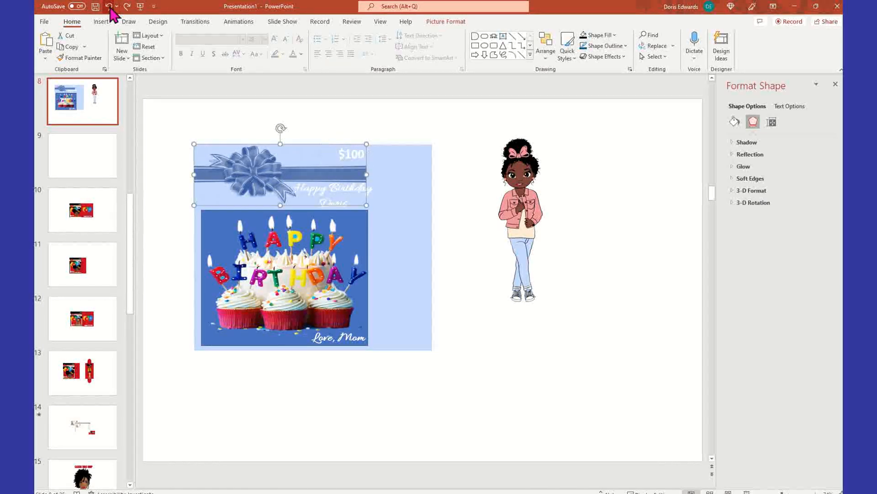
{"action": "left_click", "coordinate": [351, 126]}
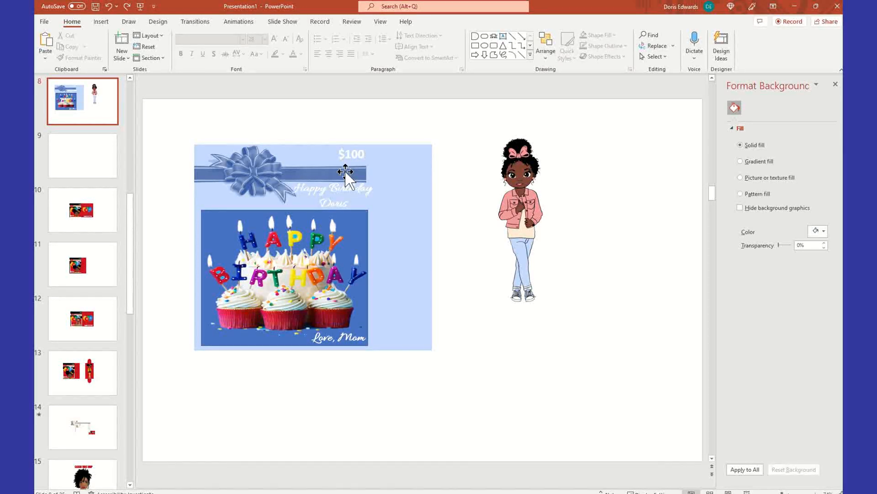
Duplicate slide 8 with the birthday design and open the copy, slide 9.
{"action": "right_click", "coordinate": [84, 106]}
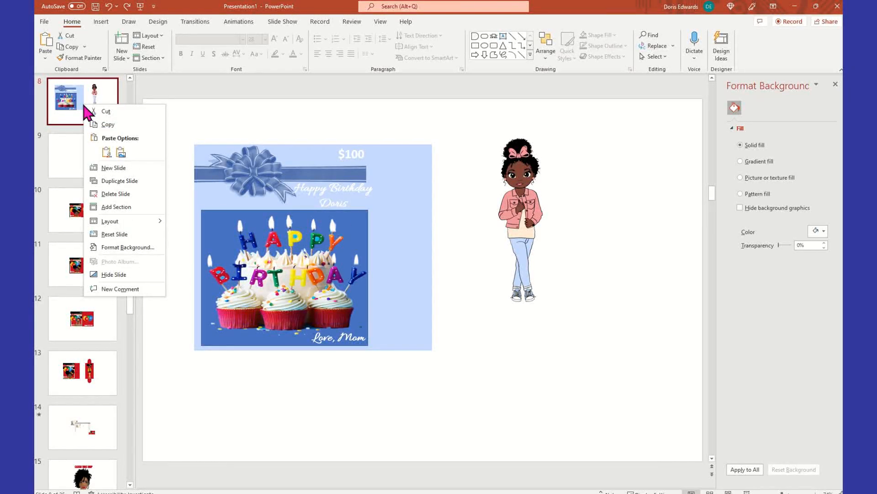
{"action": "left_click", "coordinate": [78, 87]}
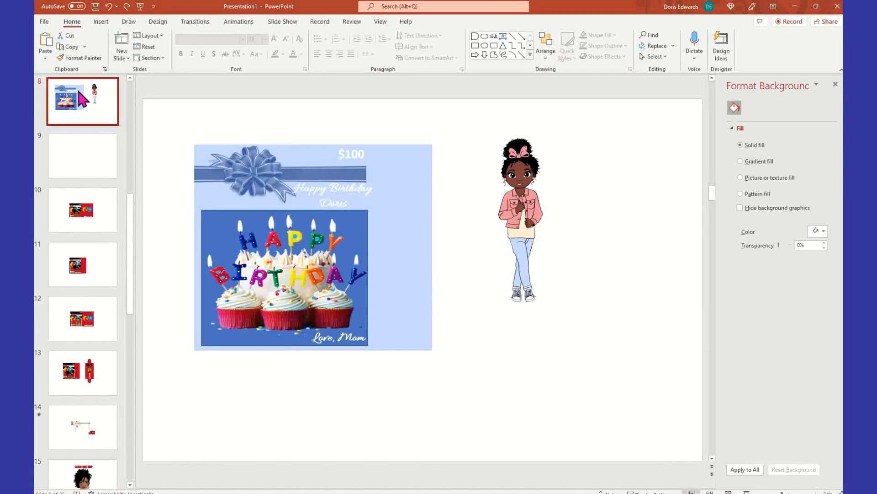
{"action": "right_click", "coordinate": [79, 91]}
{"action": "left_click", "coordinate": [114, 167]}
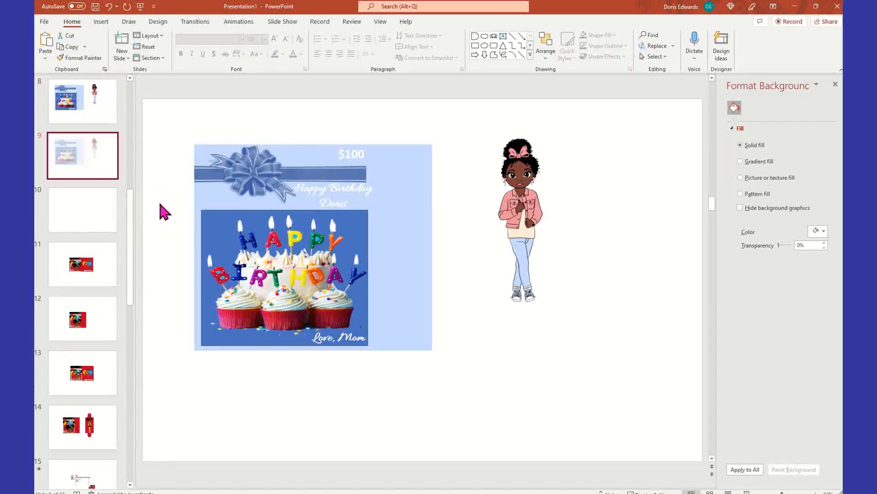
{"action": "left_click", "coordinate": [114, 112]}
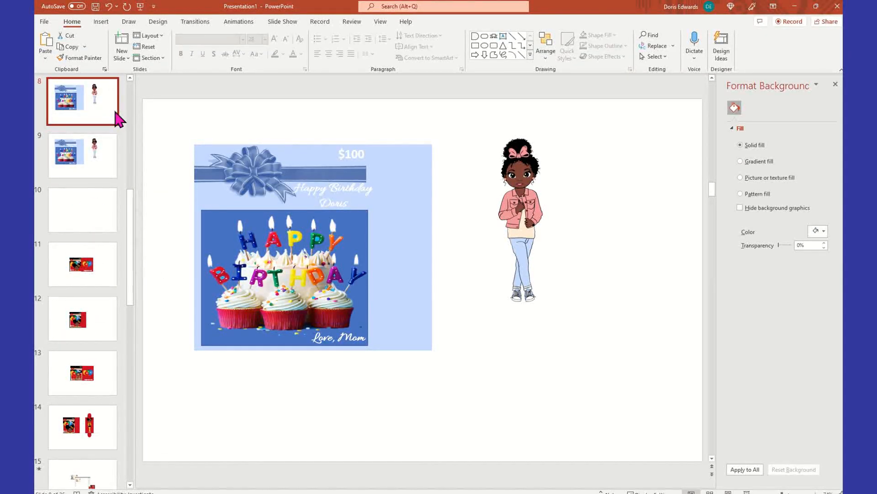
{"action": "left_click", "coordinate": [97, 154]}
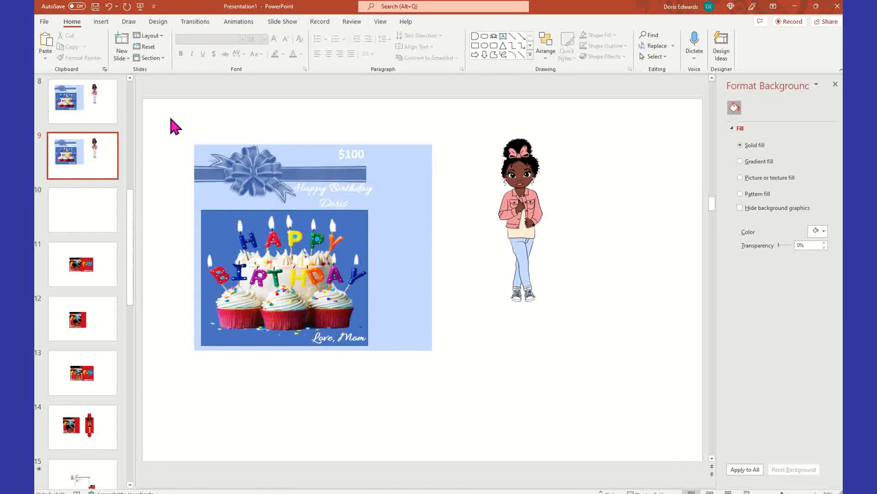
Group the light blue rectangle, ribbon, $100 text, greeting, cupcakes panel and sign-off on slide 9, leaving out the girl illustration.
{"action": "left_click_drag", "start_coordinate": [170, 117], "coordinate": [458, 382]}
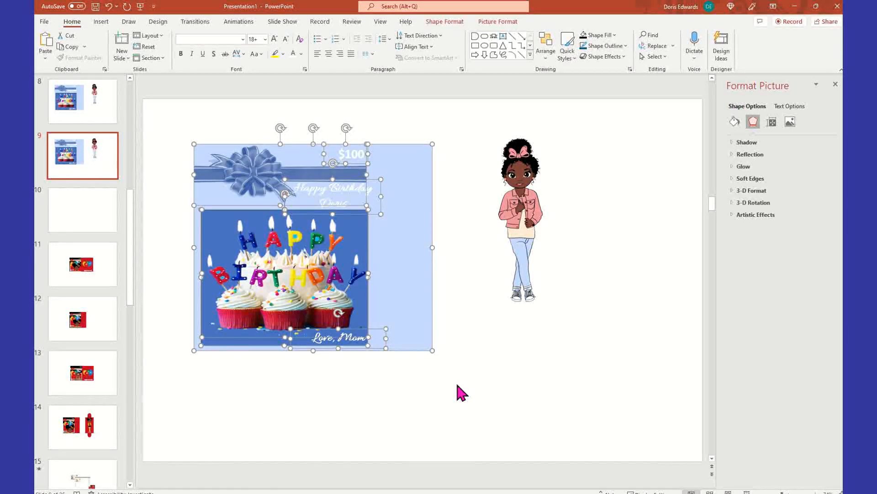
{"action": "right_click", "coordinate": [382, 213]}
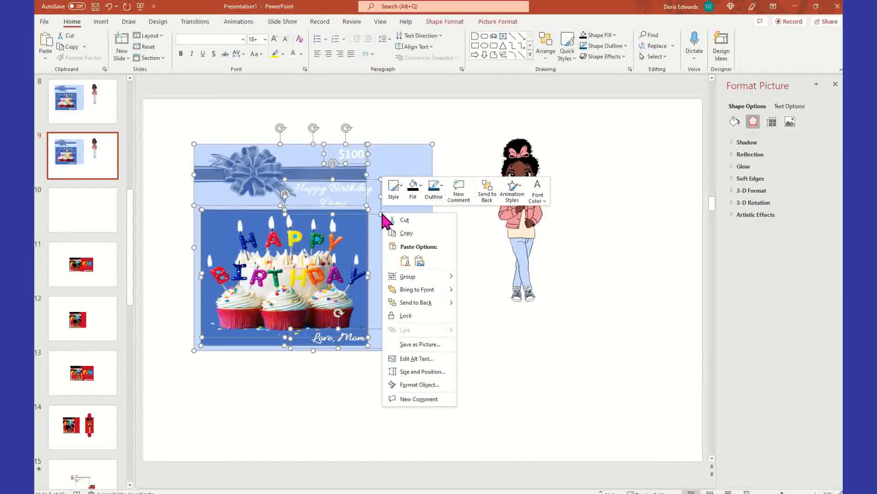
{"action": "mouse_move", "coordinate": [425, 280]}
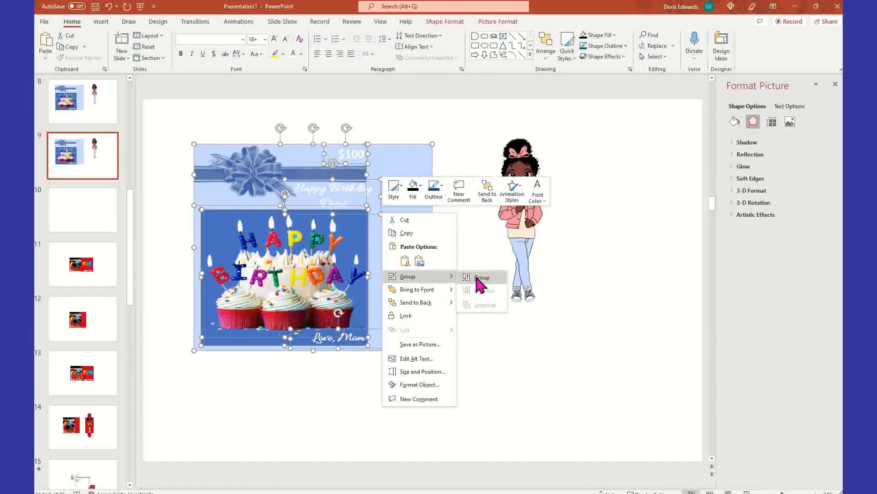
{"action": "left_click", "coordinate": [477, 278]}
{"action": "mouse_move", "coordinate": [305, 148]}
{"action": "left_mouse_down"}
{"action": "mouse_move", "coordinate": [331, 298]}
{"action": "mouse_move", "coordinate": [248, 105]}
{"action": "mouse_move", "coordinate": [288, 112]}
{"action": "mouse_move", "coordinate": [300, 232]}
{"action": "mouse_move", "coordinate": [303, 147]}
{"action": "left_mouse_up"}
Compare how the separate card elements on slide 8 and the grouped design on slide 9 can be selected.
{"action": "left_click", "coordinate": [89, 114]}
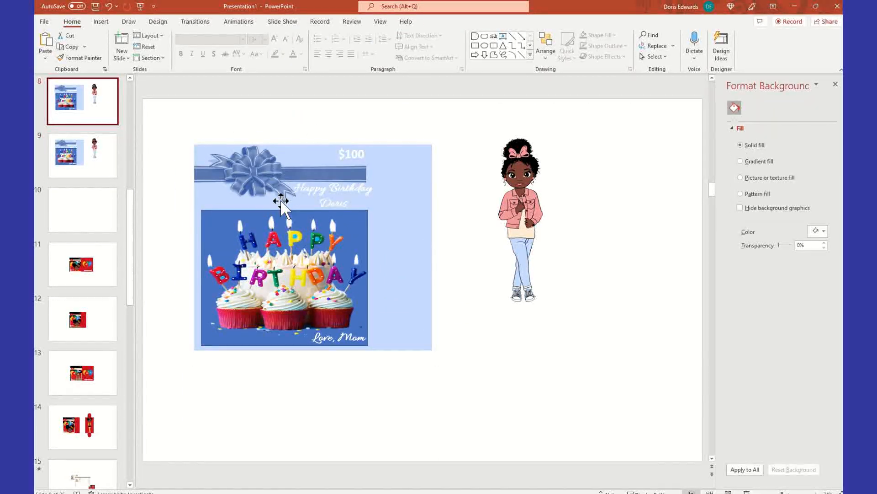
{"action": "left_click", "coordinate": [221, 173]}
{"action": "left_click", "coordinate": [295, 240]}
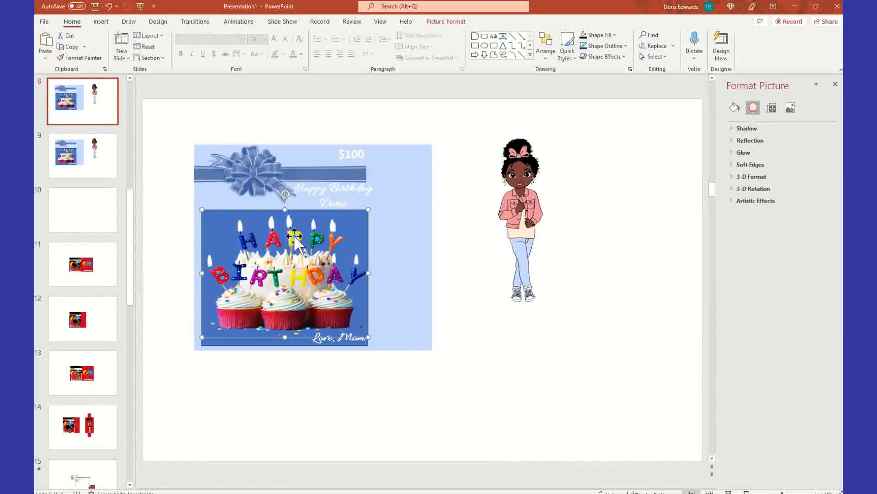
{"action": "left_click", "coordinate": [325, 195]}
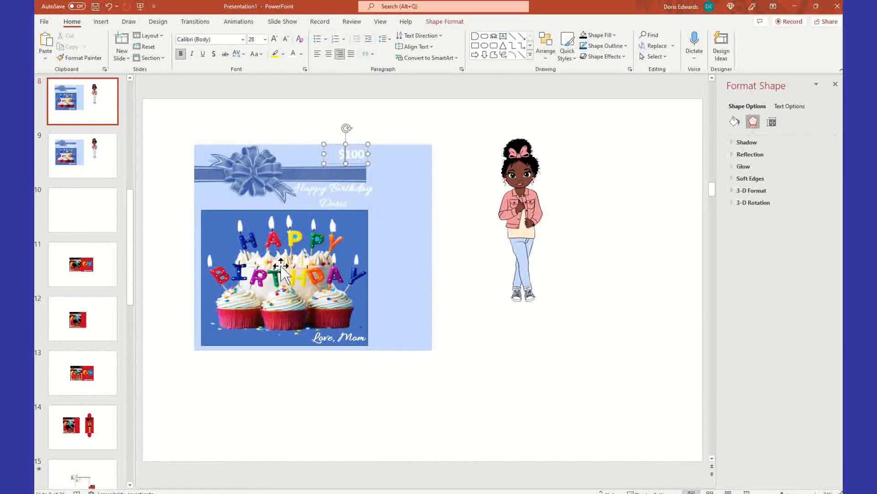
{"action": "left_click", "coordinate": [330, 339]}
{"action": "left_click", "coordinate": [123, 160]}
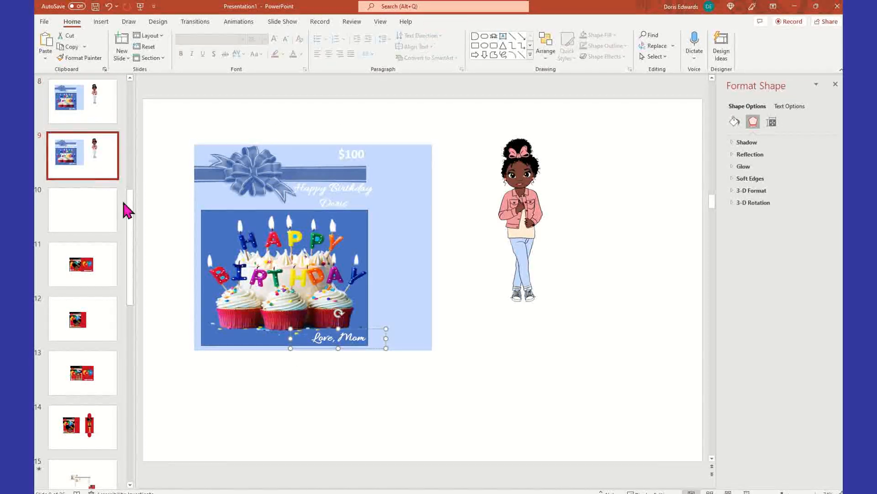
{"action": "left_click", "coordinate": [304, 242]}
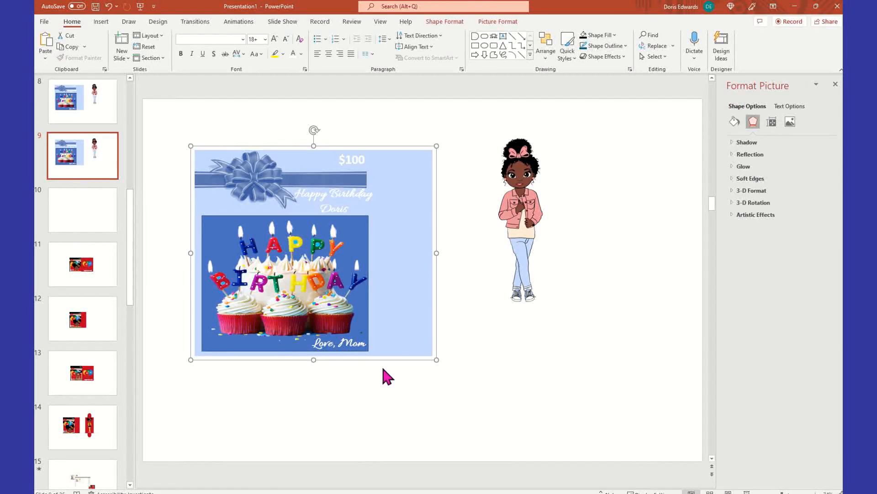
{"action": "left_click", "coordinate": [303, 197]}
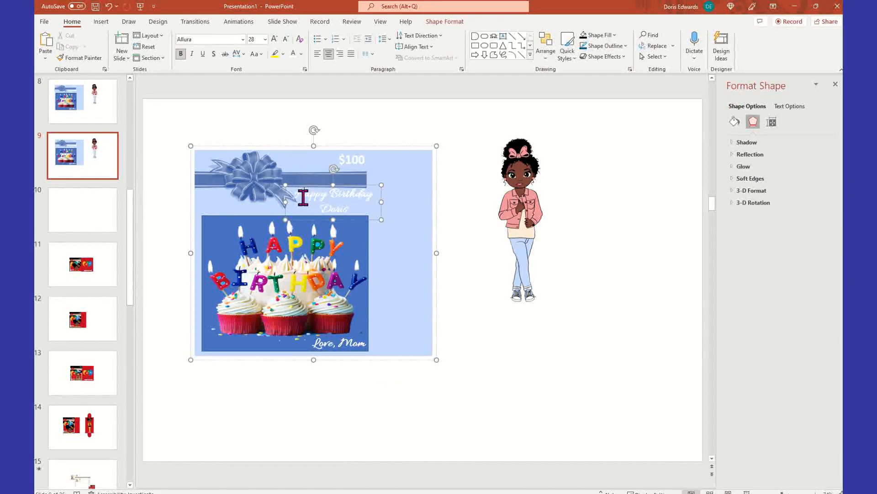
{"action": "left_click", "coordinate": [353, 159]}
{"action": "left_click", "coordinate": [281, 259]}
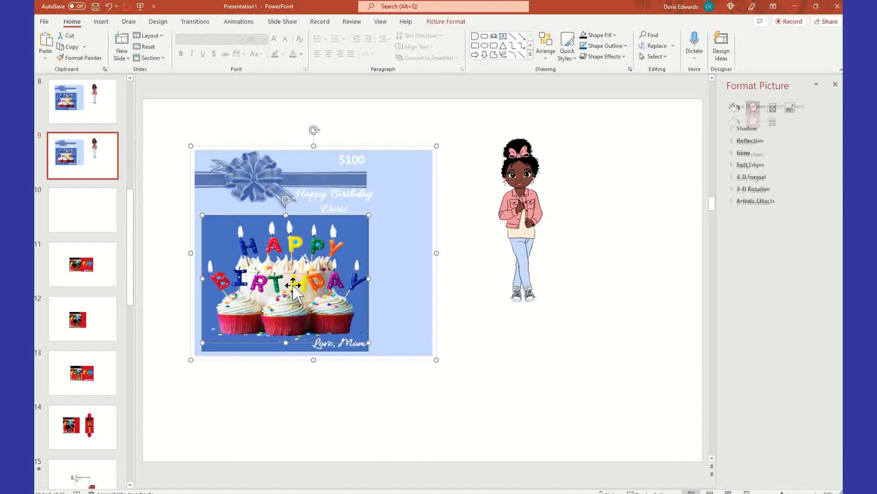
{"action": "left_click", "coordinate": [322, 342]}
{"action": "left_click", "coordinate": [503, 355]}
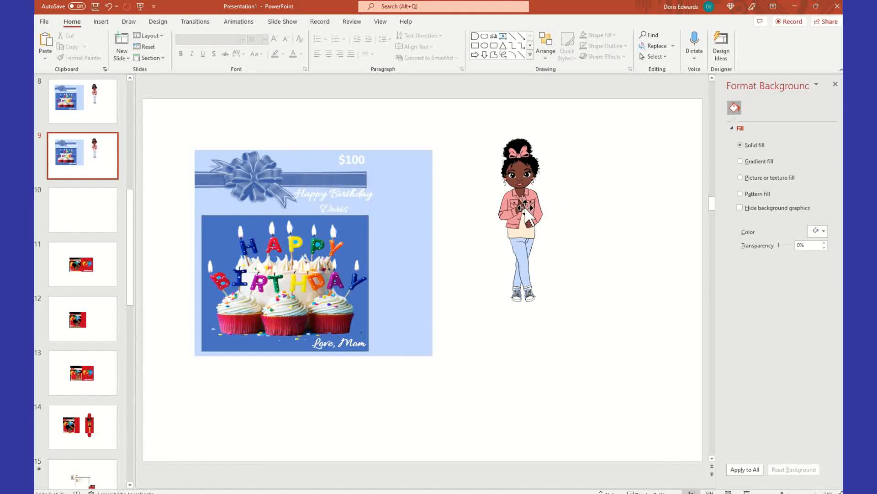
Bring the girl illustration to the front and place it on the light blue area beside the cupcakes panel, level with the card's upper edge.
{"action": "left_click_drag", "start_coordinate": [521, 215], "coordinate": [494, 200]}
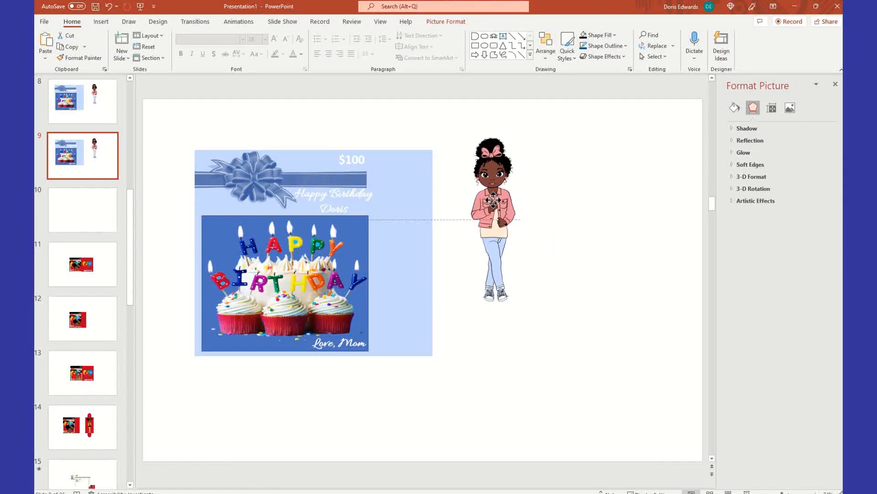
{"action": "right_click", "coordinate": [494, 200]}
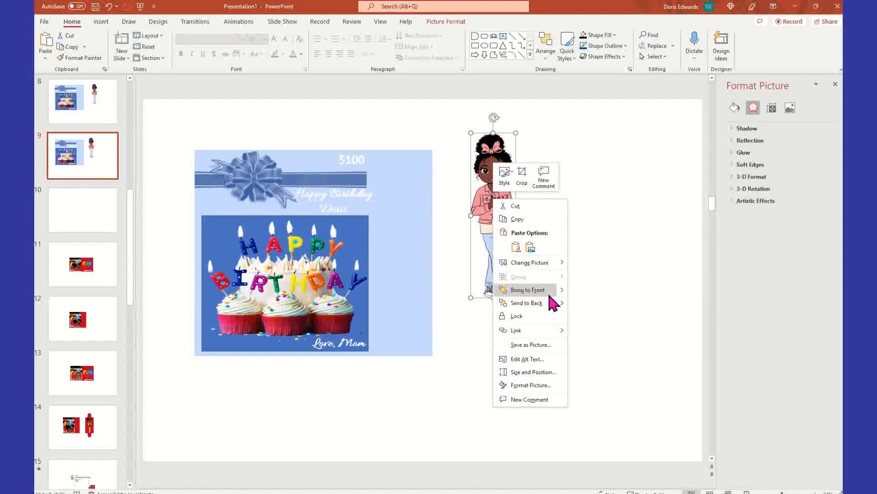
{"action": "left_click", "coordinate": [544, 289]}
{"action": "left_click_drag", "start_coordinate": [496, 225], "coordinate": [406, 266]}
{"action": "left_click", "coordinate": [561, 254]}
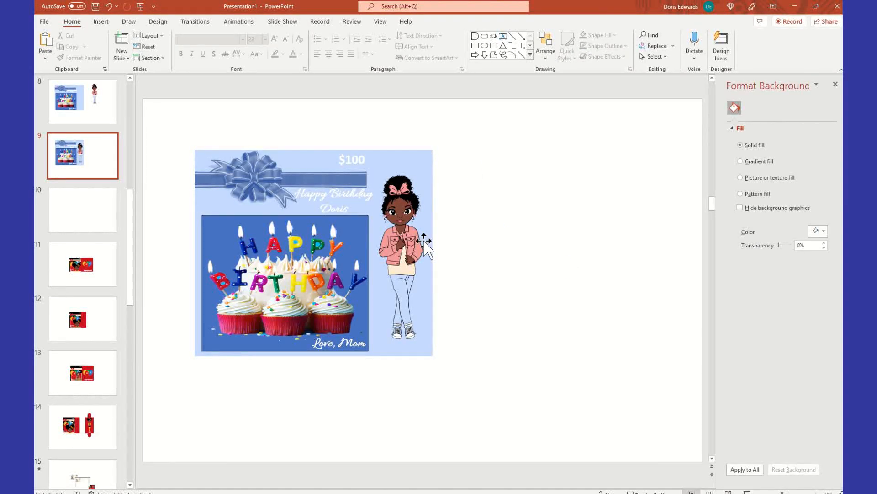
{"action": "left_click_drag", "start_coordinate": [419, 247], "coordinate": [555, 239]}
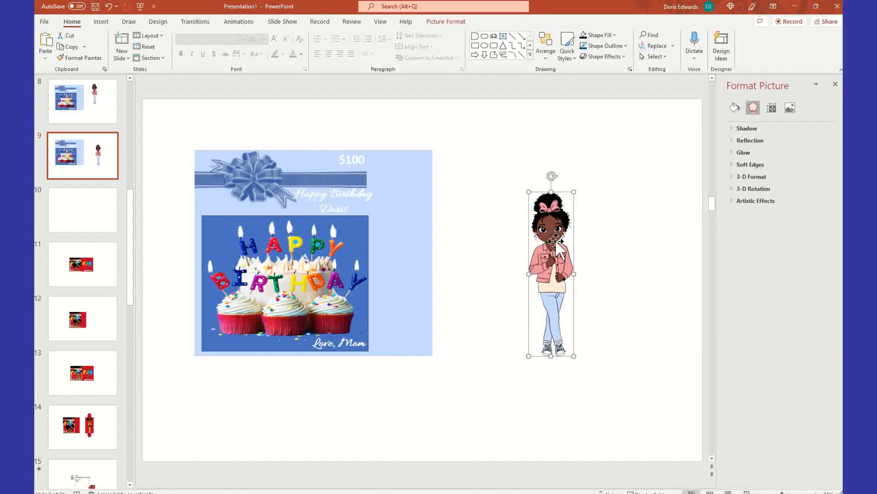
{"action": "left_click_drag", "start_coordinate": [547, 265], "coordinate": [402, 224]}
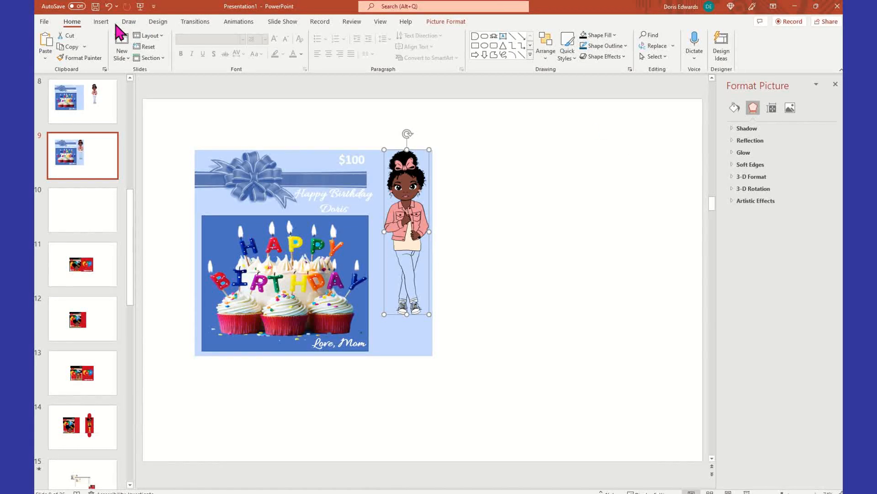
Return to slide 8 and move the girl illustration left so it overlaps the light blue rectangle's right edge.
{"action": "left_click", "coordinate": [101, 22]}
{"action": "left_click", "coordinate": [96, 112]}
{"action": "left_click", "coordinate": [526, 215]}
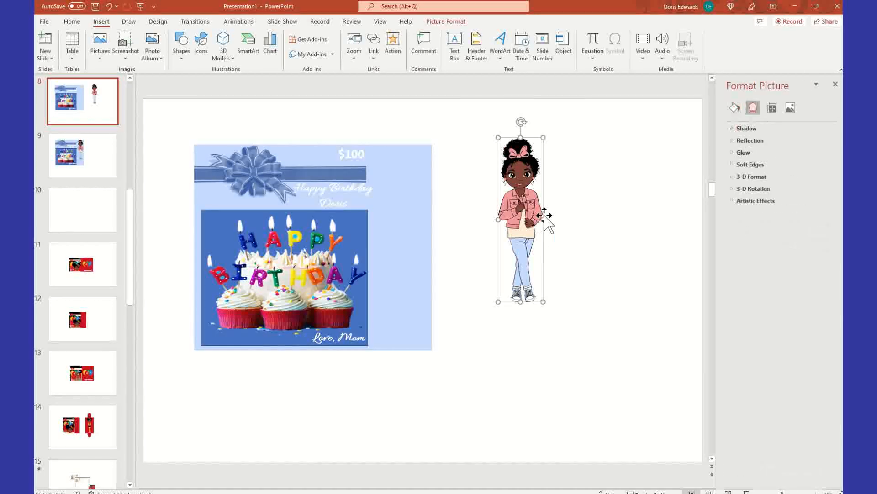
{"action": "left_click_drag", "start_coordinate": [534, 216], "coordinate": [434, 214]}
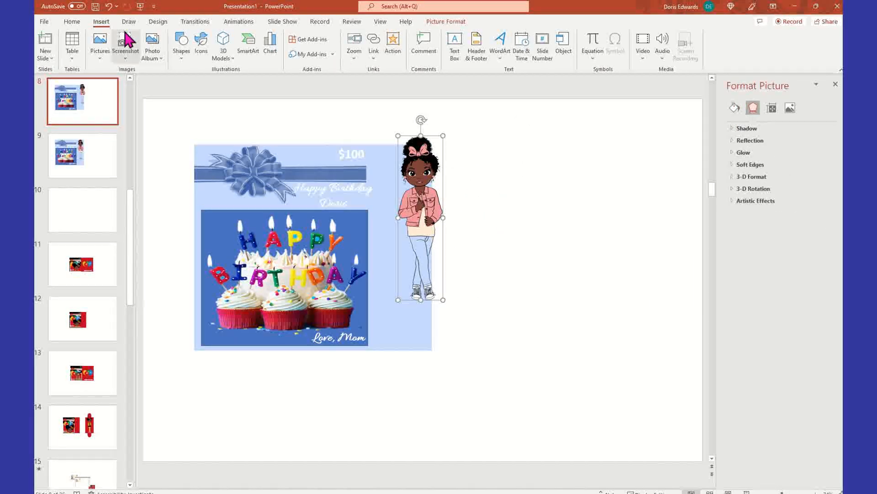
Draw a rectangle to the right of the girl on slide 8 and size it 4.96" high by 4.46" wide.
{"action": "left_click", "coordinate": [181, 62]}
{"action": "left_click", "coordinate": [230, 85]}
{"action": "left_click_drag", "start_coordinate": [477, 183], "coordinate": [608, 319]}
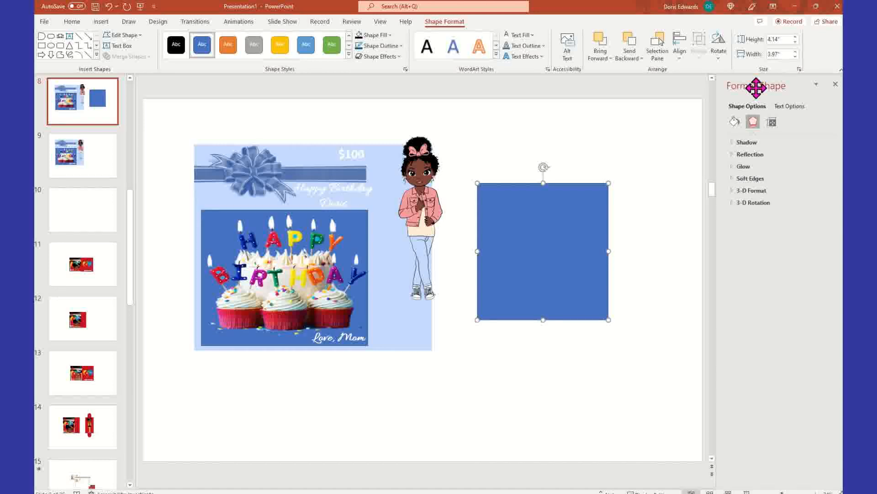
{"action": "left_click", "coordinate": [785, 39]}
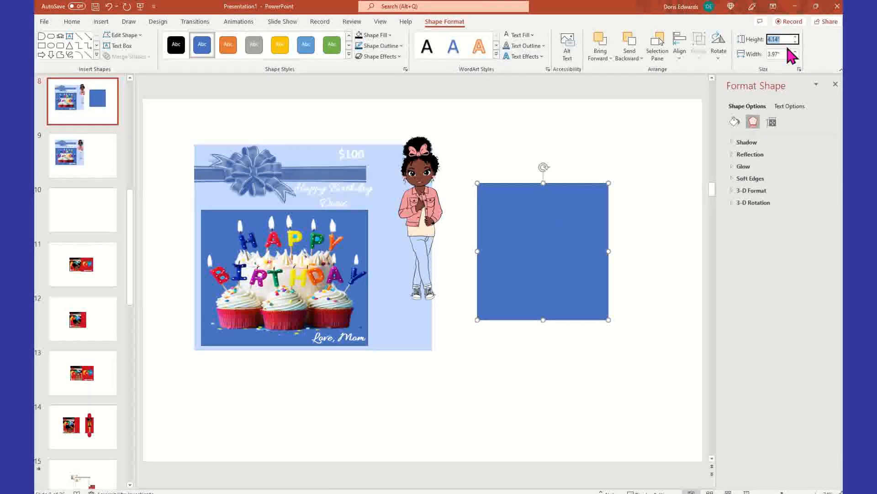
{"action": "type", "text": "4.96"}
{"action": "key", "text": "Tab"}
{"action": "type", "text": "4"}
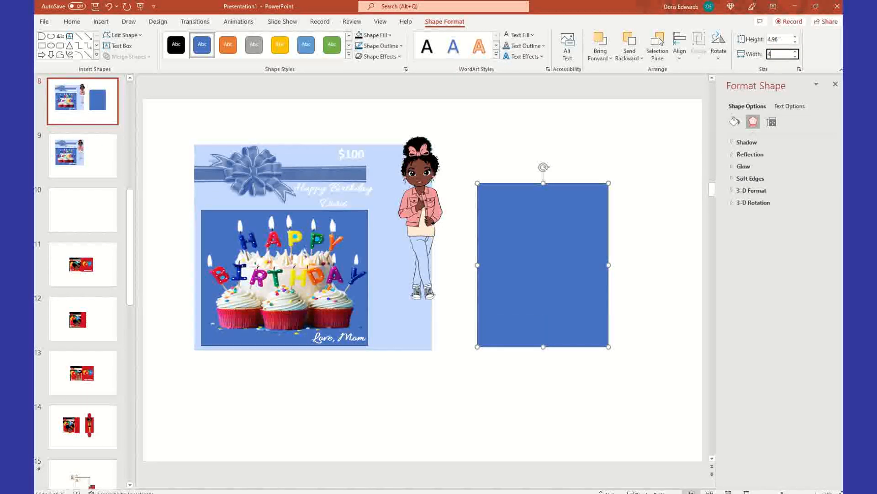
{"action": "type", "text": ".46"}
{"action": "key", "text": "Return"}
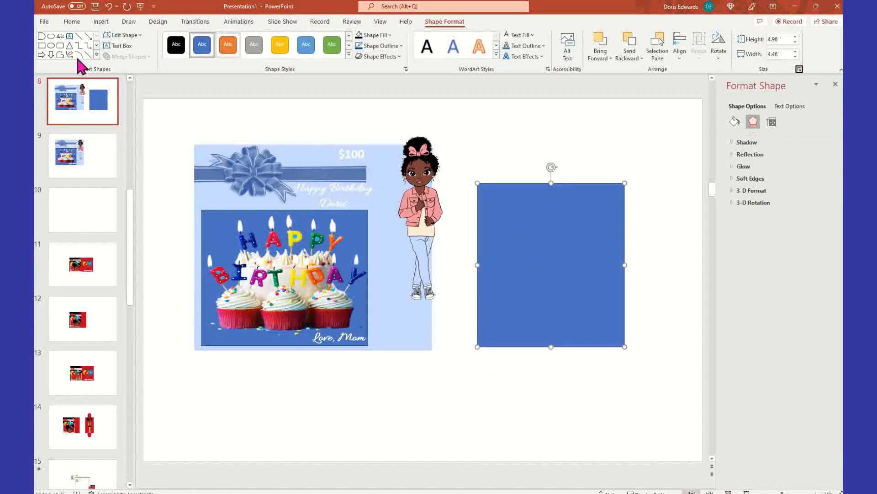
Draw a second rectangle about 1.01" wide over the new blue rectangle's left side, matching its full height.
{"action": "left_click", "coordinate": [101, 23]}
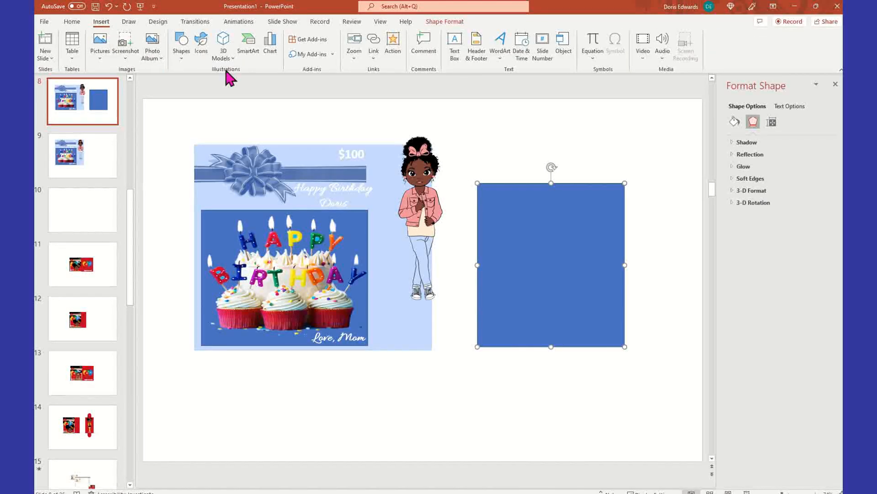
{"action": "left_click", "coordinate": [180, 53]}
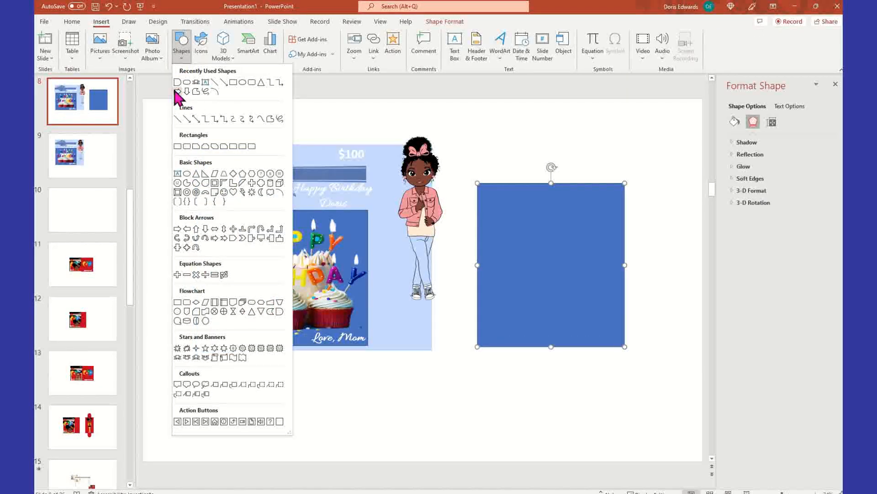
{"action": "left_click", "coordinate": [233, 83]}
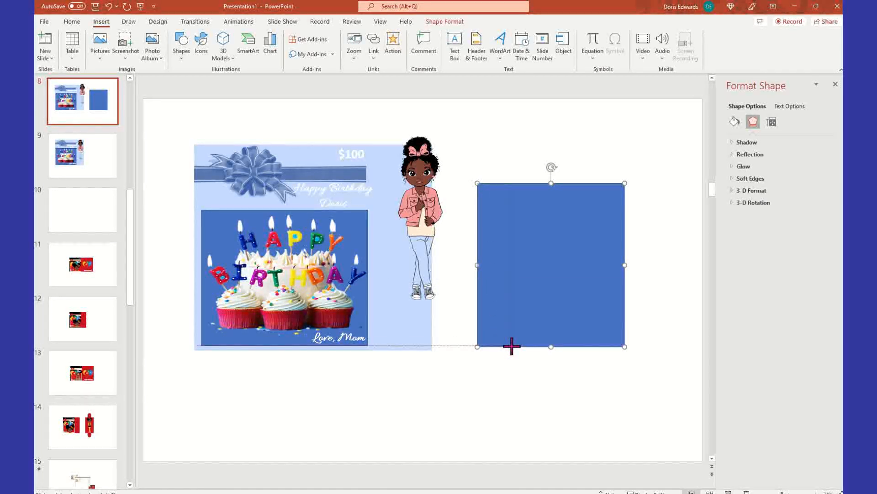
{"action": "left_click_drag", "start_coordinate": [512, 347], "coordinate": [477, 183]}
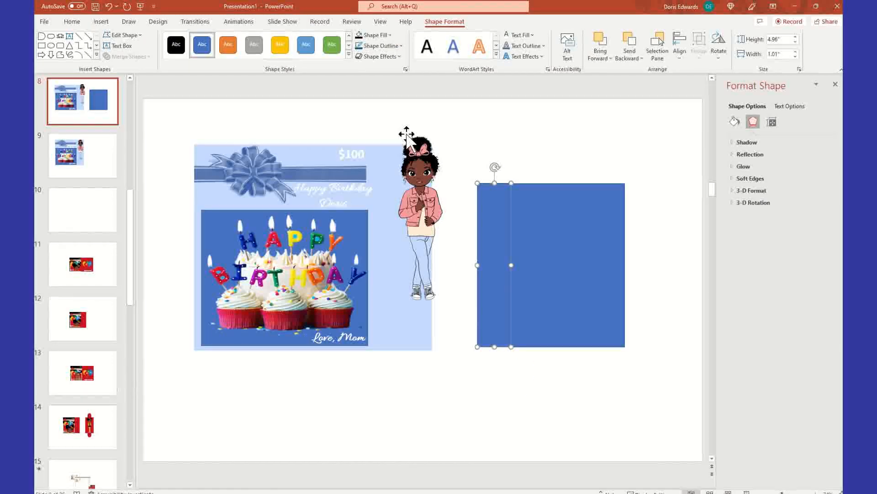
Give the narrow rectangle a solid white fill and deselect it.
{"action": "right_click", "coordinate": [510, 214]}
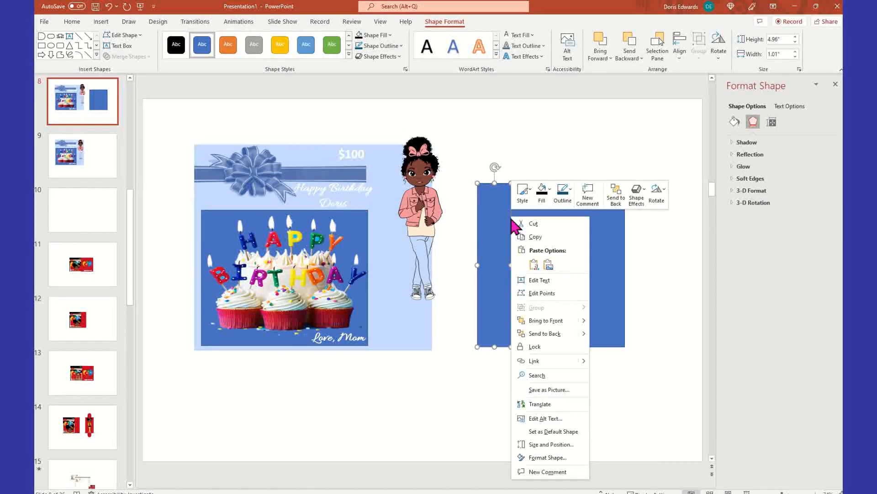
{"action": "left_click", "coordinate": [547, 457]}
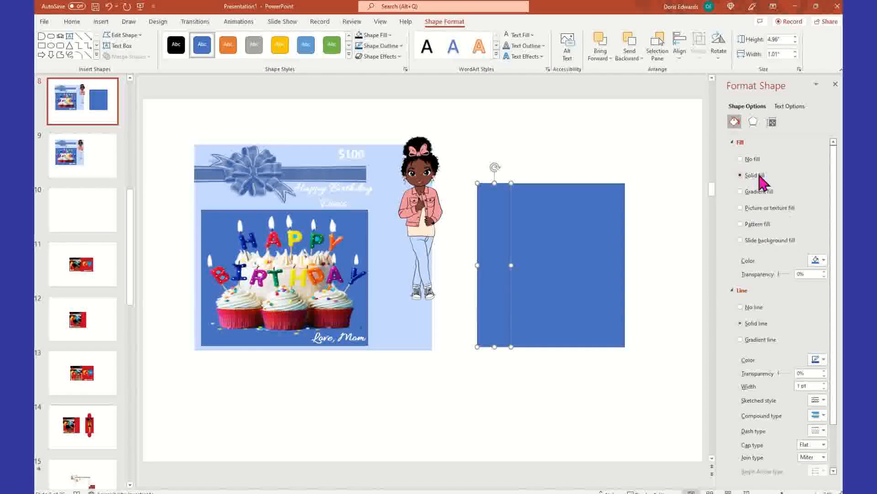
{"action": "left_click", "coordinate": [818, 260]}
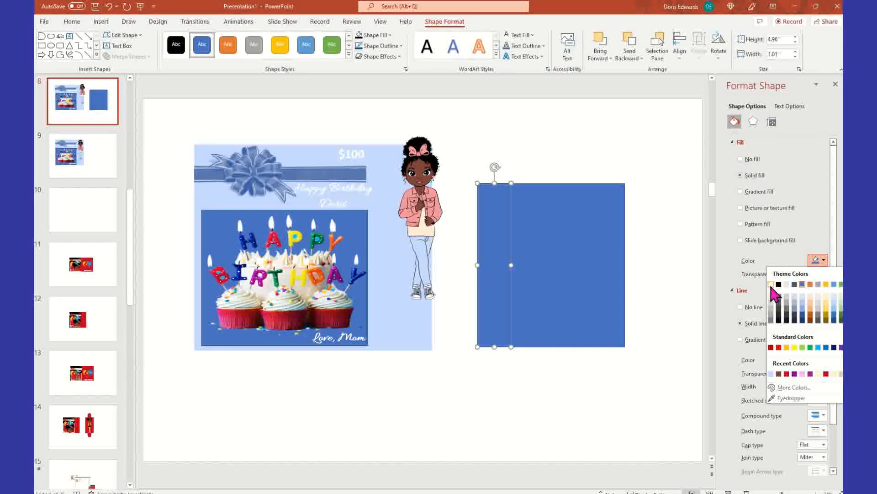
{"action": "left_click", "coordinate": [771, 284]}
{"action": "left_click", "coordinate": [661, 176]}
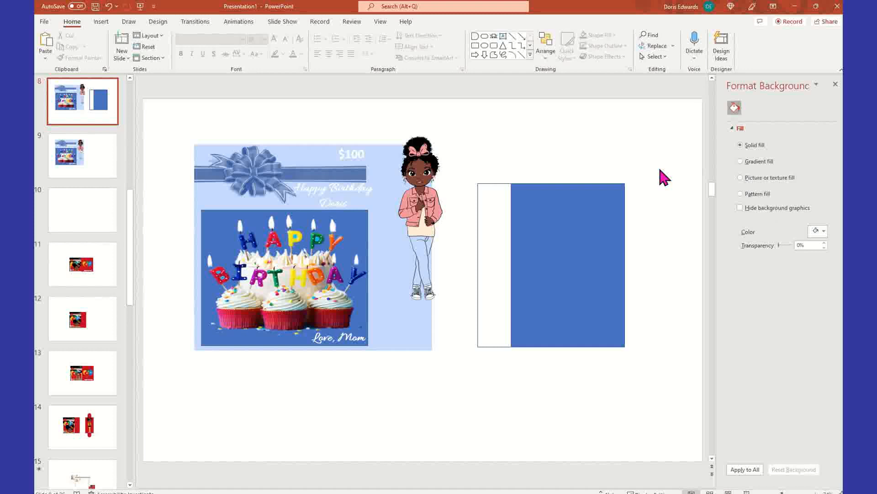
Examine the finished red wrapper example with rounded end tabs on slide 14, and return to slide 8.
{"action": "left_click", "coordinate": [505, 198]}
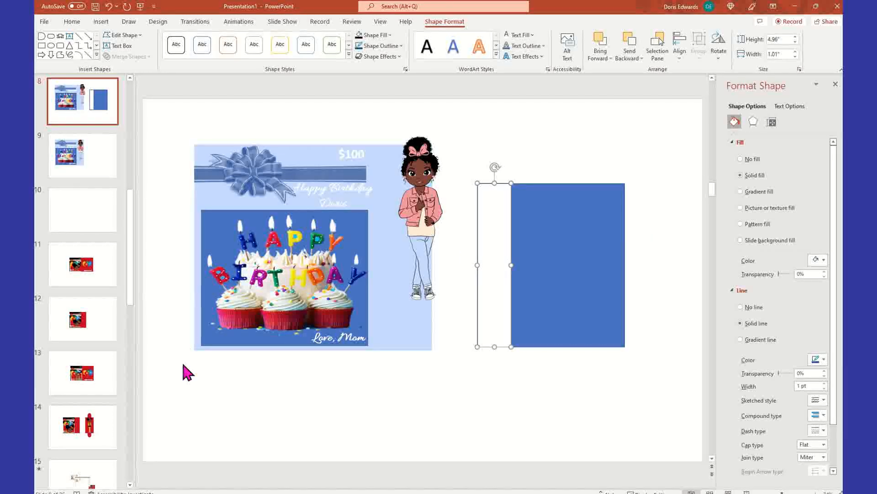
{"action": "left_click", "coordinate": [110, 418]}
{"action": "left_click", "coordinate": [442, 247]}
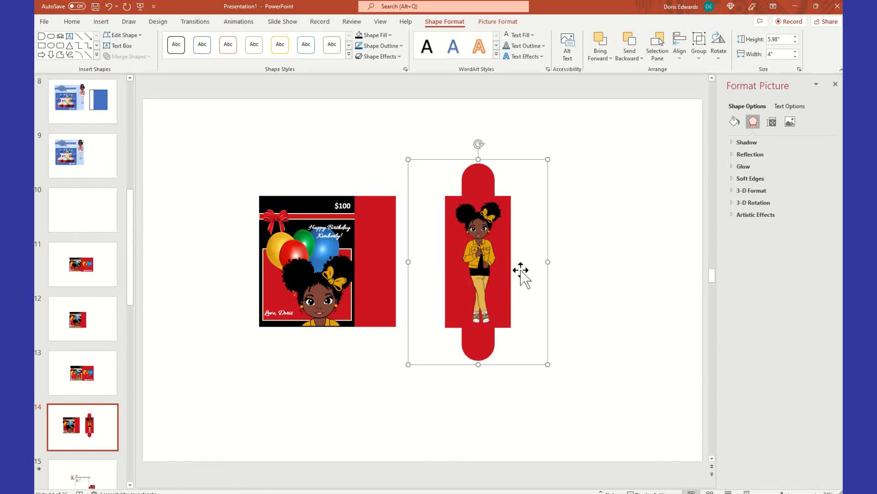
{"action": "left_click", "coordinate": [92, 161]}
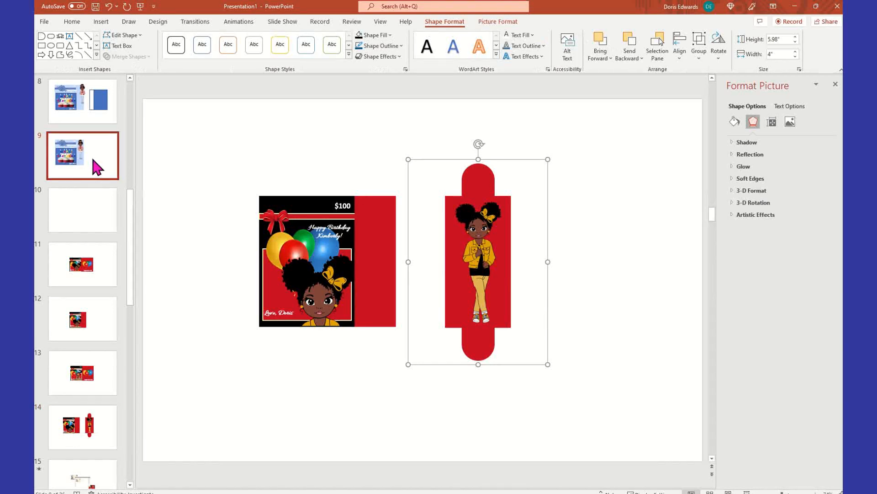
{"action": "left_click", "coordinate": [89, 121]}
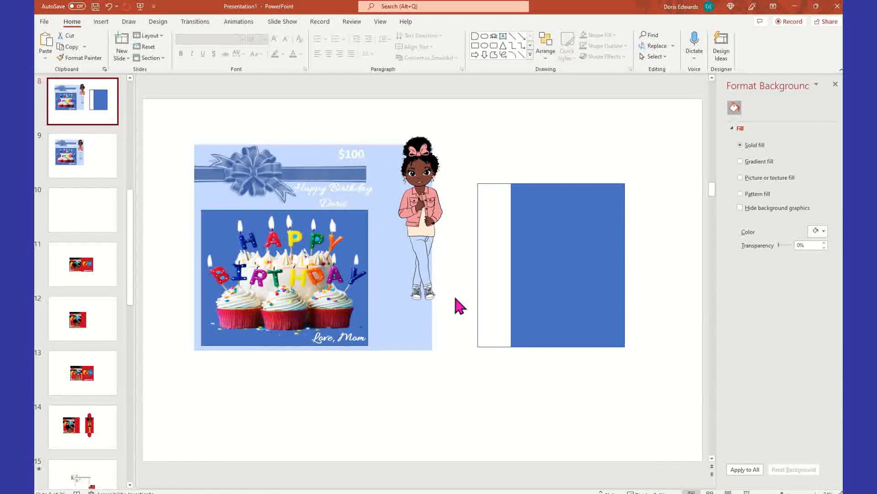
Try sizing the narrow white rectangle 1.12" high by 1.24" wide.
{"action": "right_click", "coordinate": [499, 204]}
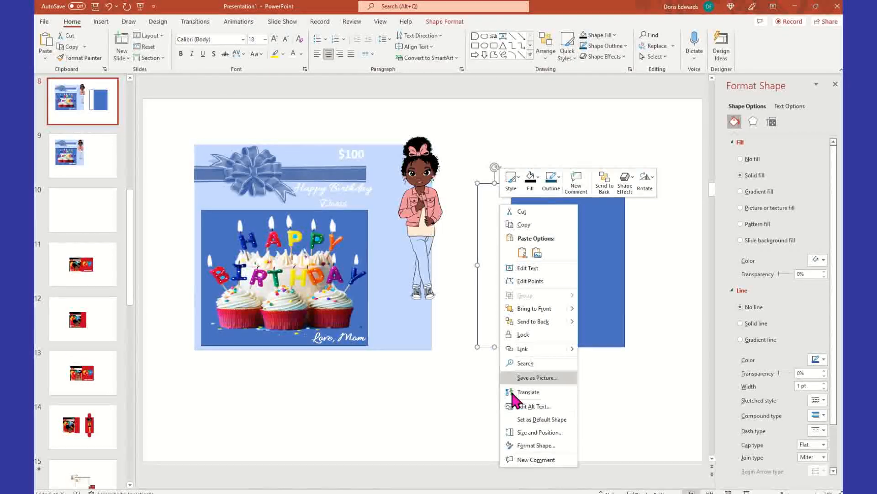
{"action": "left_click", "coordinate": [558, 432]}
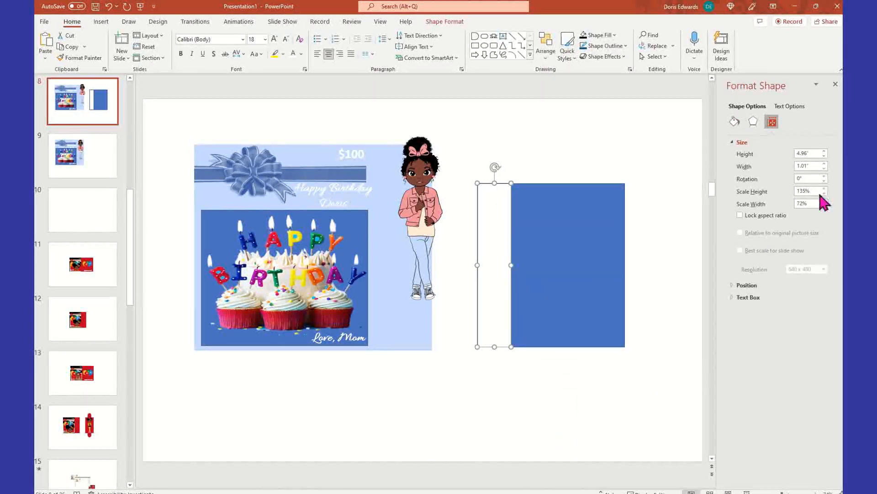
{"action": "left_click", "coordinate": [817, 153]}
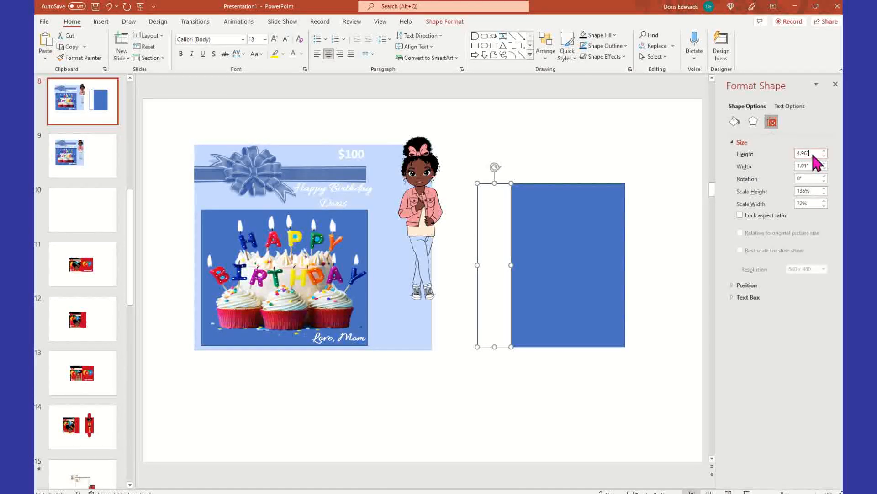
{"action": "type", "text": "1.12"}
{"action": "key", "text": "Tab"}
{"action": "type", "text": "1.24"}
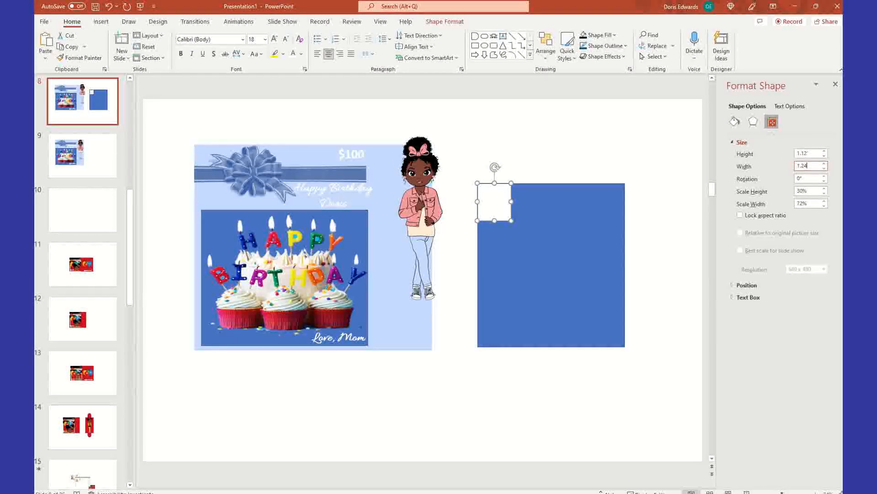
{"action": "key", "text": "Tab"}
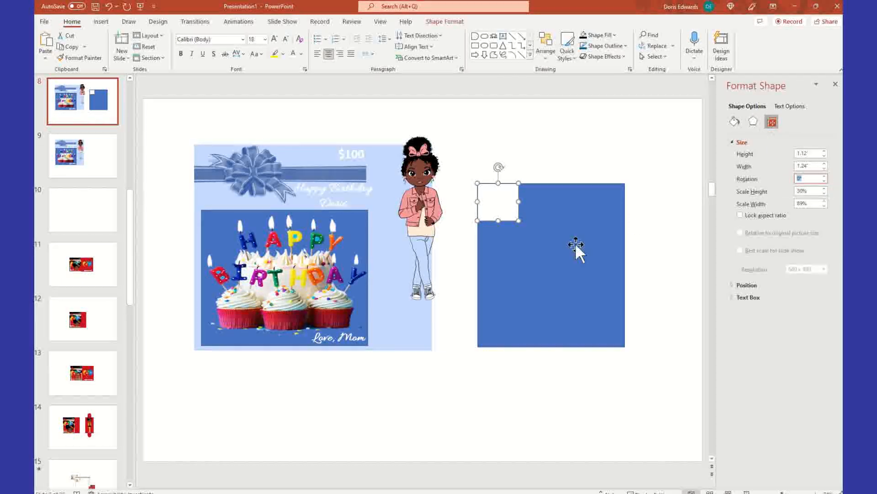
Set the white rectangle's height to 4.96" and its width to 1.12".
{"action": "left_click", "coordinate": [814, 154]}
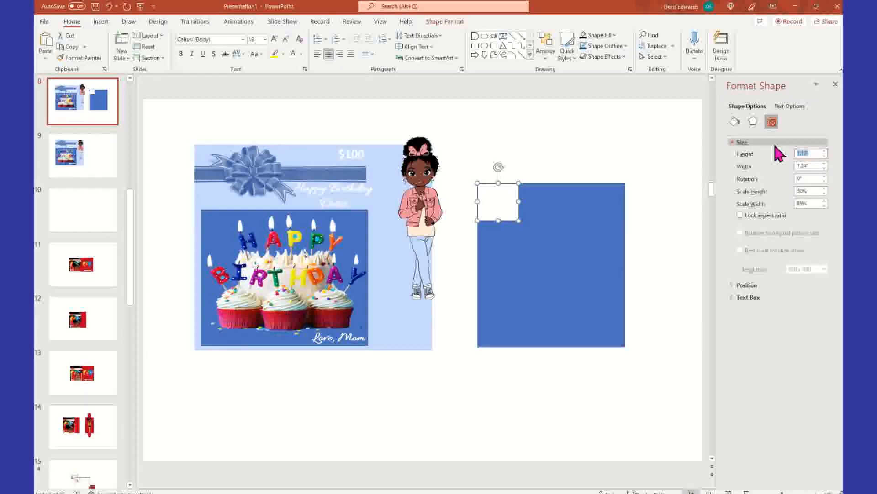
{"action": "type", "text": "4"}
{"action": "type", "text": ".98"}
{"action": "key", "text": "Tab"}
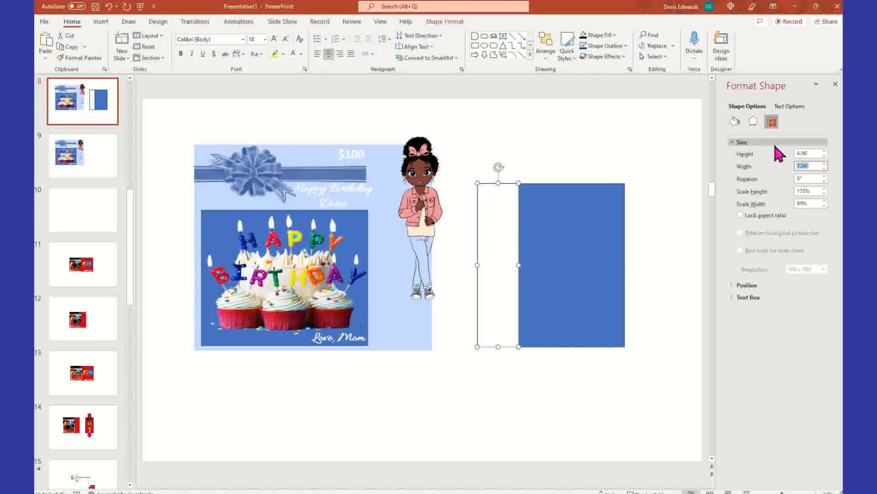
{"action": "type", "text": "1"}
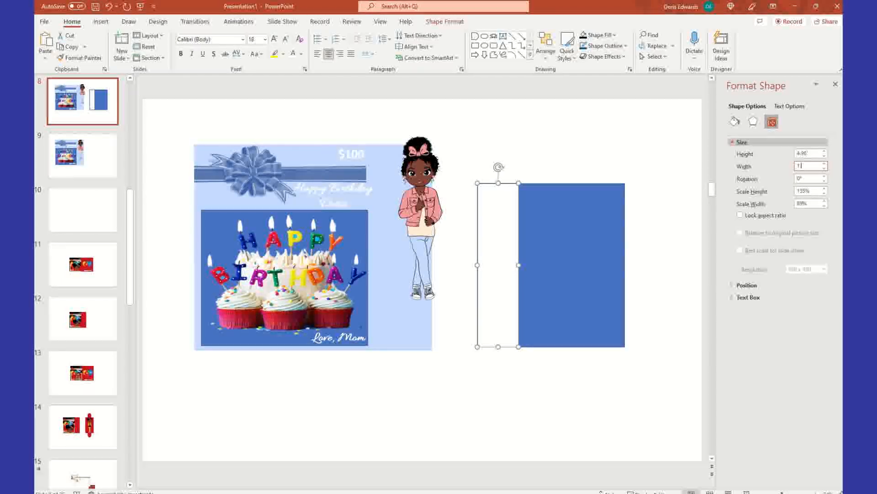
{"action": "type", "text": ".12"}
{"action": "left_click", "coordinate": [670, 143]}
Duplicate the narrow white rectangle and align the copy over the right side of the large blue rectangle.
{"action": "left_click", "coordinate": [501, 288]}
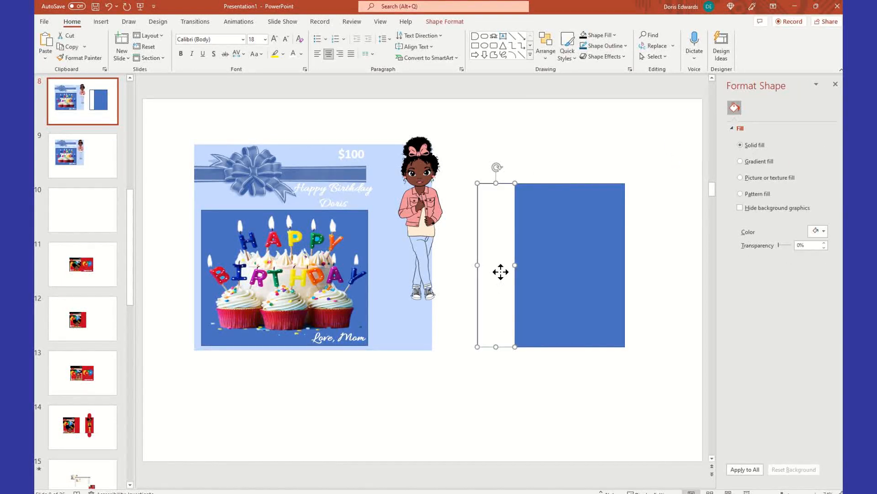
{"action": "right_click", "coordinate": [496, 207]}
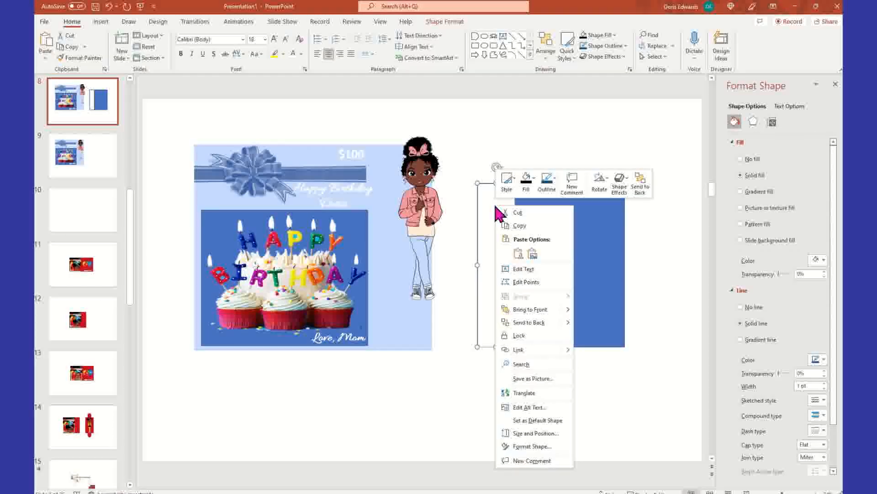
{"action": "left_click", "coordinate": [521, 226]}
{"action": "right_click", "coordinate": [564, 163]}
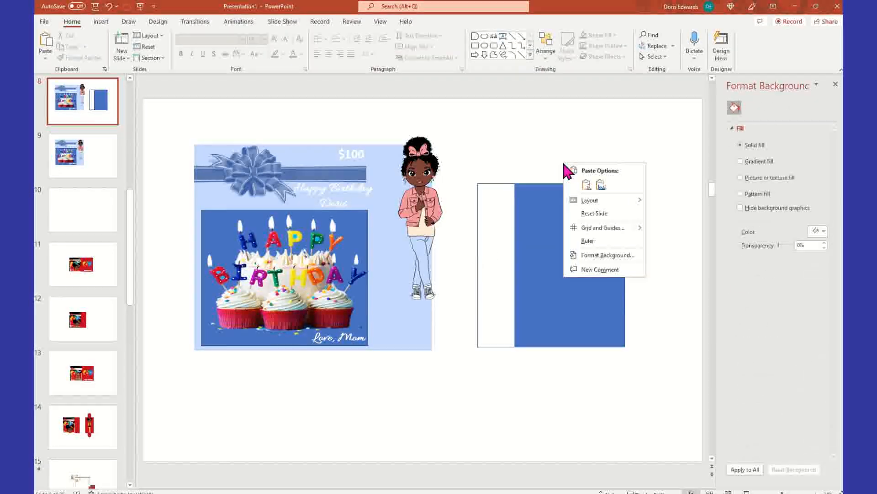
{"action": "left_click", "coordinate": [587, 185]}
{"action": "left_click_drag", "start_coordinate": [507, 235], "coordinate": [613, 229]}
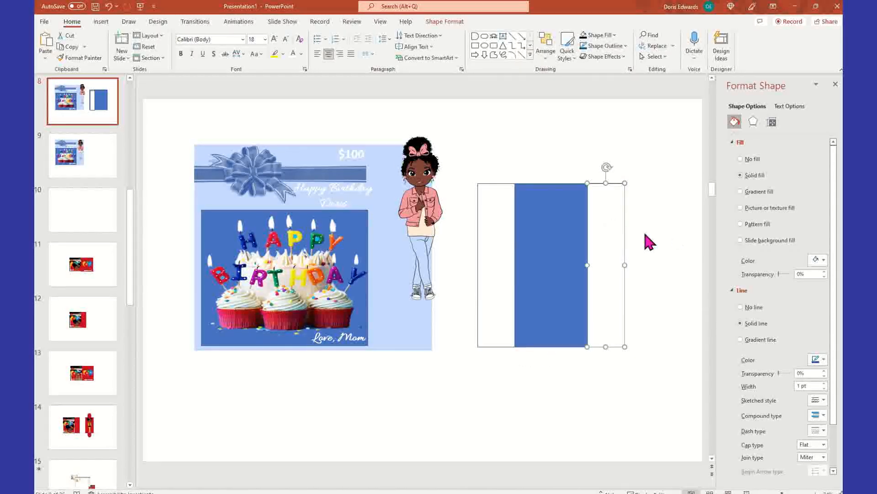
{"action": "left_click", "coordinate": [665, 233]}
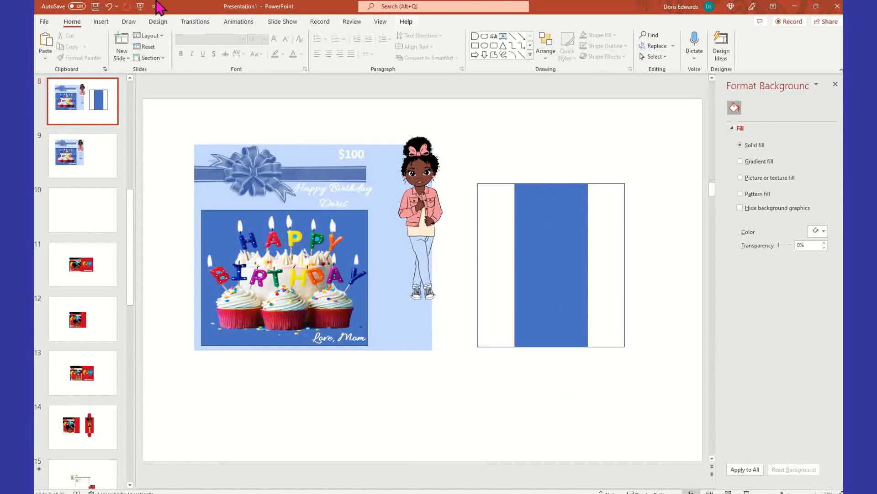
Draw a Flowchart Delay shape about 0.72" by 0.79" above the rectangles and rotate it so its rounded side points up.
{"action": "left_click", "coordinate": [101, 21]}
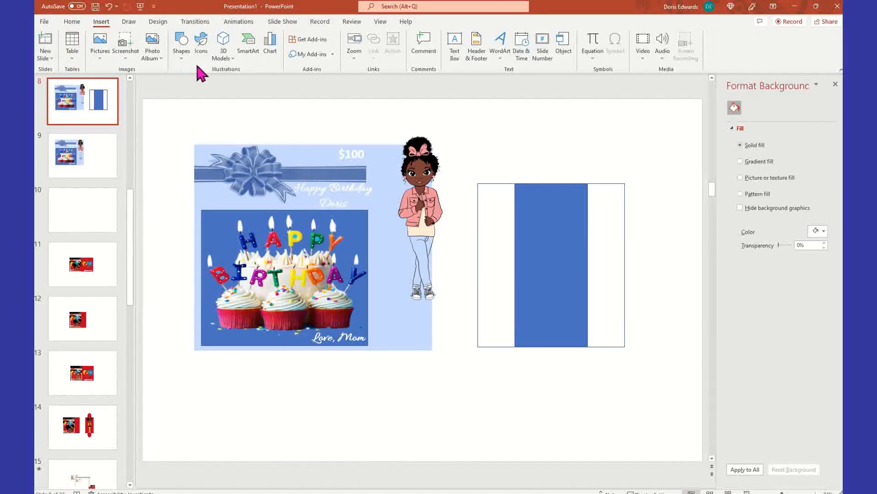
{"action": "left_click", "coordinate": [181, 58]}
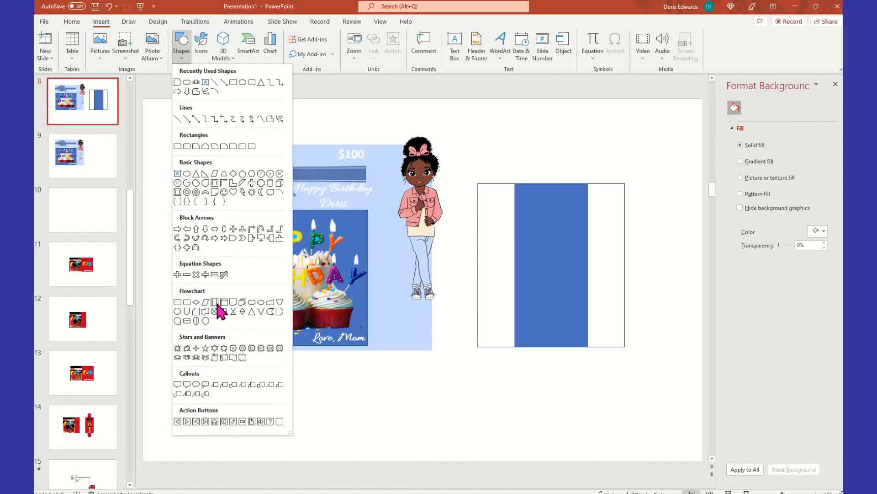
{"action": "left_click", "coordinate": [280, 313]}
{"action": "mouse_move", "coordinate": [493, 121]}
{"action": "left_mouse_down"}
{"action": "mouse_move", "coordinate": [507, 146]}
{"action": "mouse_move", "coordinate": [519, 145]}
{"action": "left_mouse_up"}
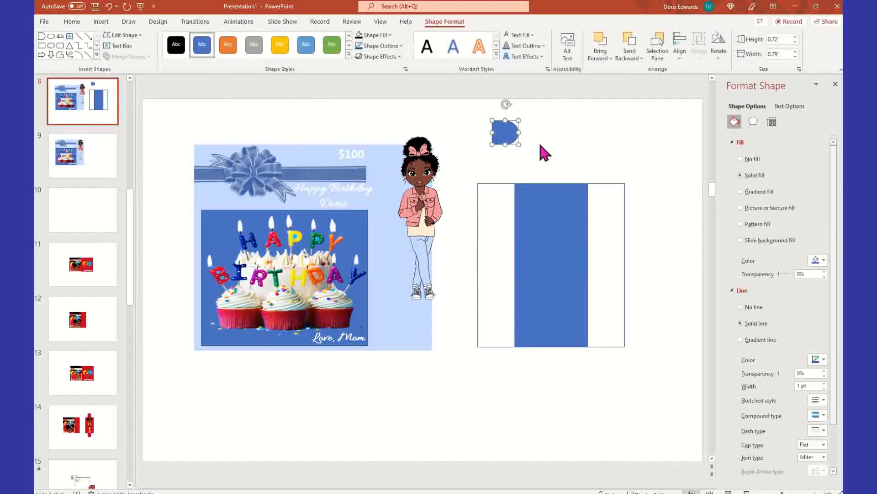
{"action": "left_click_drag", "start_coordinate": [507, 106], "coordinate": [505, 106]}
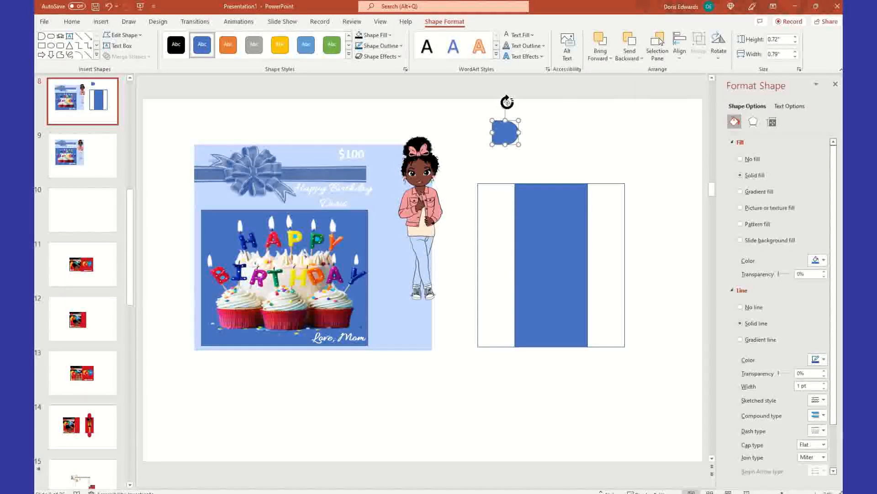
{"action": "left_click_drag", "start_coordinate": [506, 105], "coordinate": [477, 132]}
{"action": "left_click", "coordinate": [580, 164]}
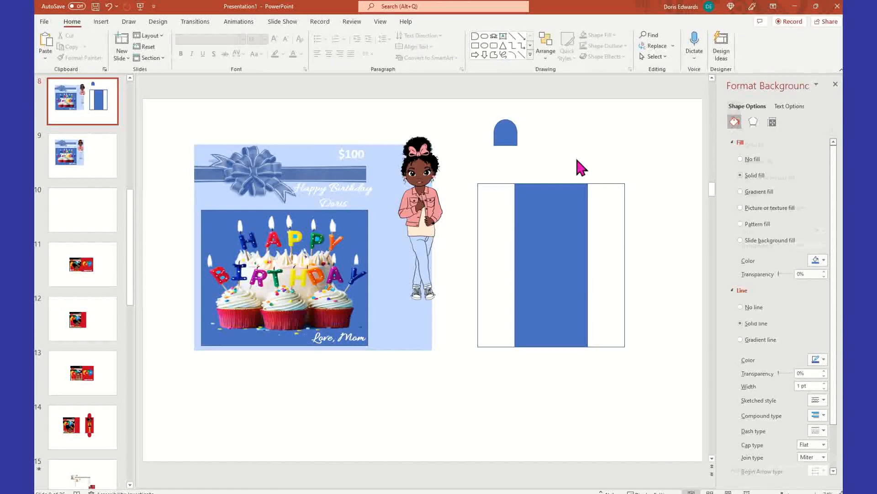
Move the rounded shape down so its flat side sits on the blue strip's top edge.
{"action": "left_click", "coordinate": [507, 136]}
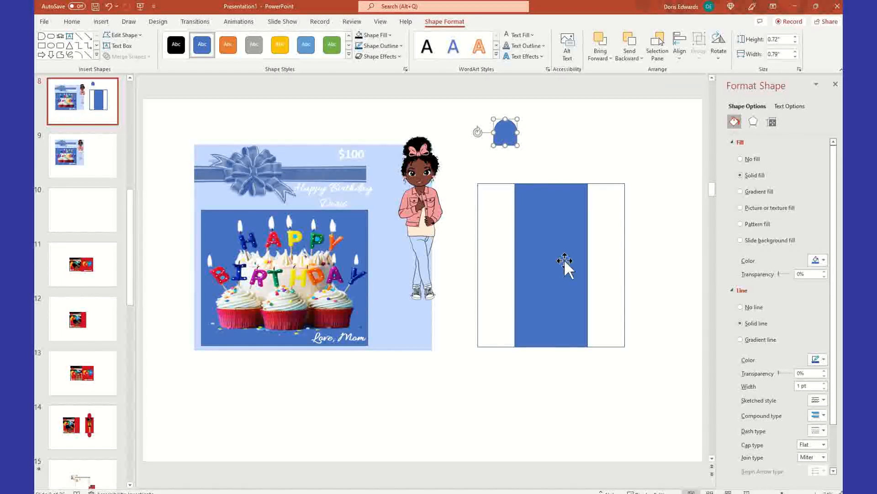
{"action": "left_click", "coordinate": [549, 218]}
{"action": "left_click_drag", "start_coordinate": [511, 133], "coordinate": [555, 165]}
Size the rounded tab 1.12" high by 1.24" wide and center it horizontally over the blue strip.
{"action": "left_click", "coordinate": [781, 39]}
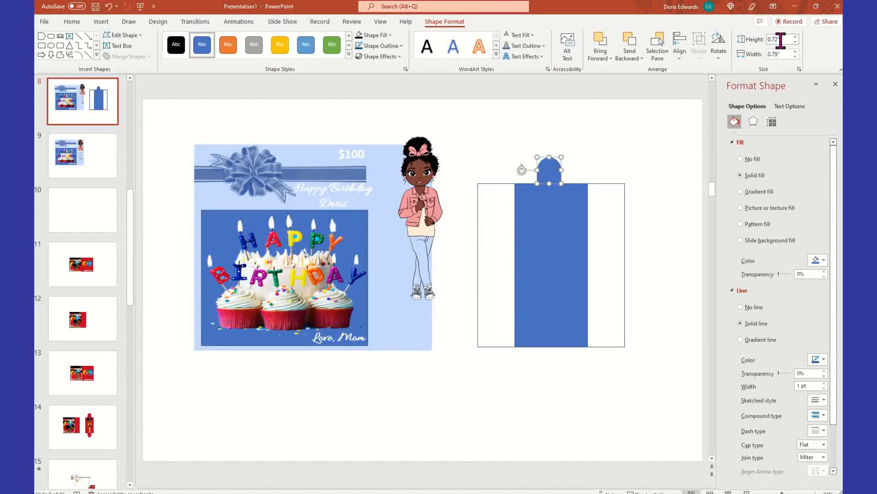
{"action": "type", "text": "1"}
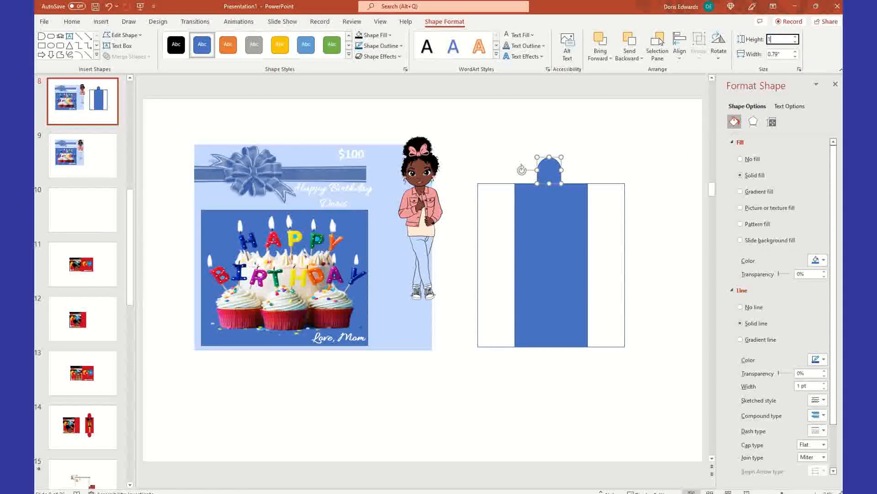
{"action": "type", "text": ".12"}
{"action": "key", "text": "Tab"}
{"action": "type", "text": "1"}
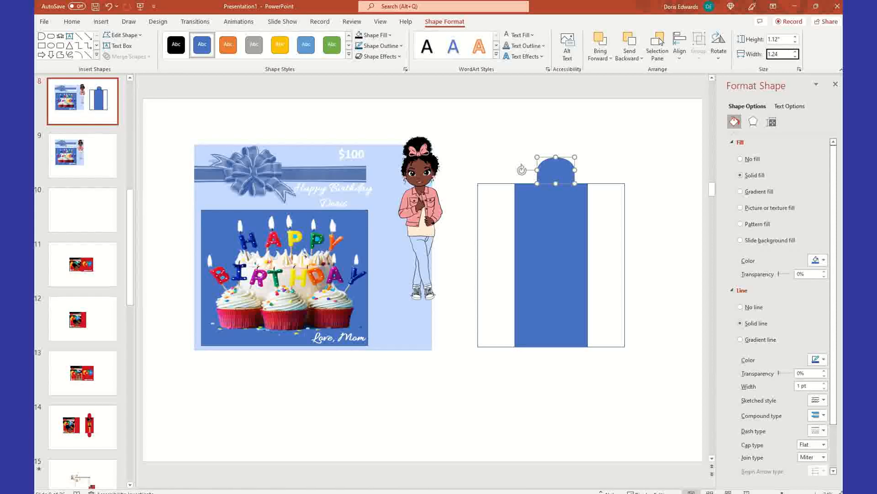
{"action": "key", "text": "Return"}
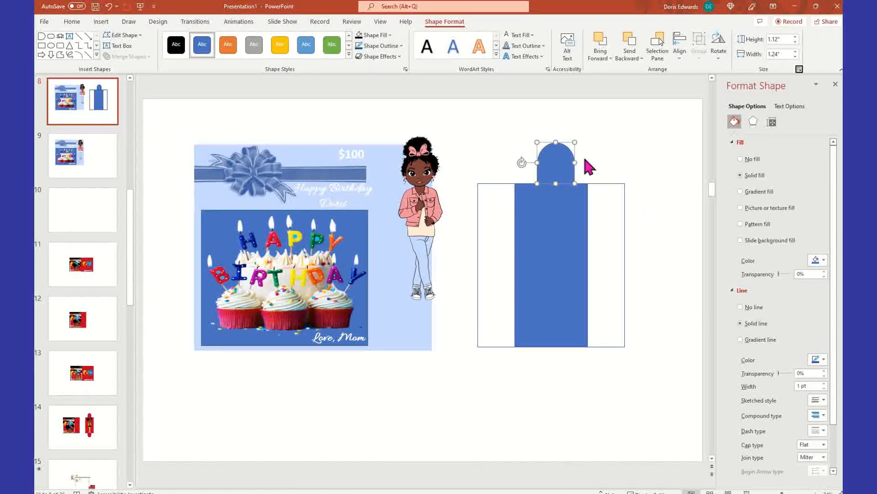
{"action": "left_click_drag", "start_coordinate": [561, 166], "coordinate": [556, 167]}
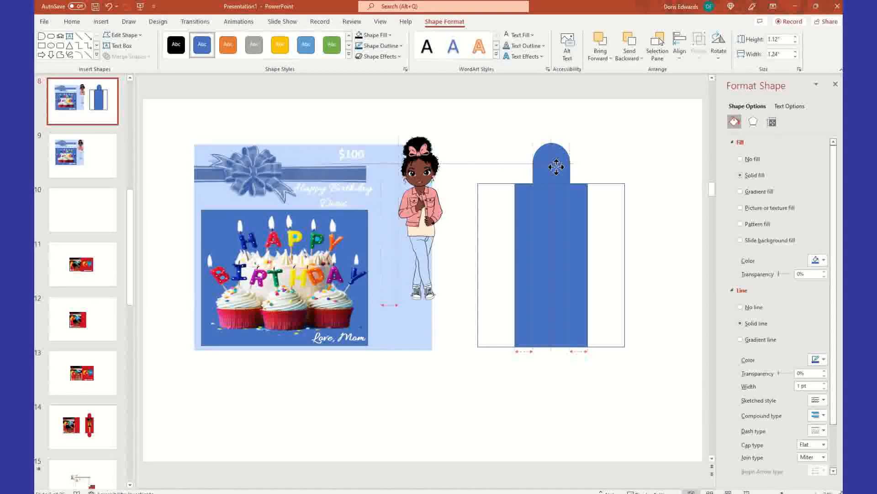
{"action": "left_click", "coordinate": [597, 176]}
Duplicate the rounded tab, turn the copy upside down, and center it against the blue strip's bottom edge.
{"action": "right_click", "coordinate": [563, 165]}
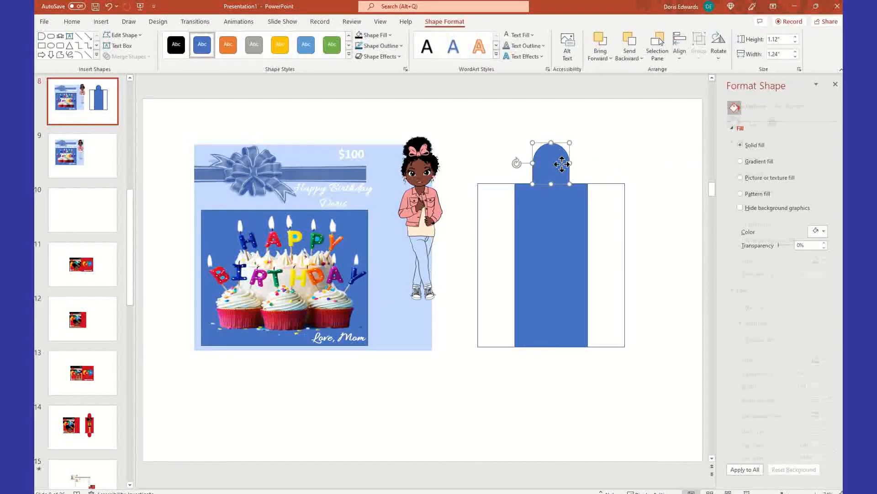
{"action": "left_click", "coordinate": [611, 163]}
{"action": "right_click", "coordinate": [611, 158]}
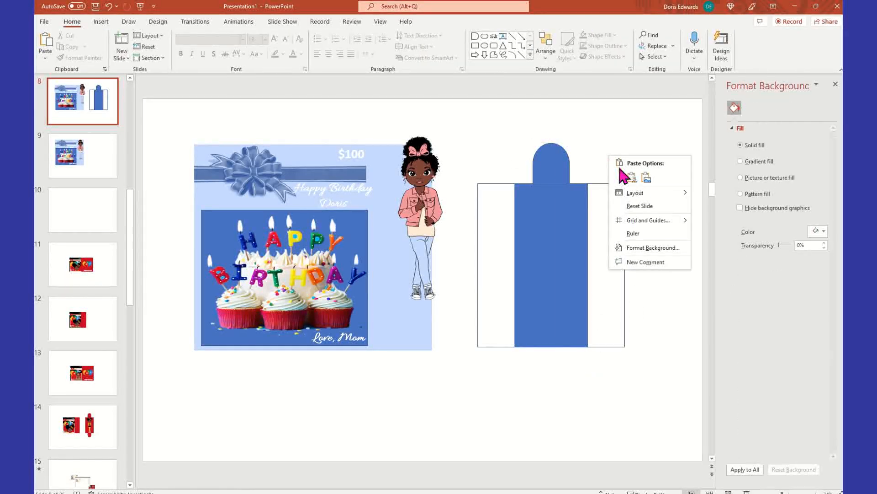
{"action": "left_click", "coordinate": [633, 177]}
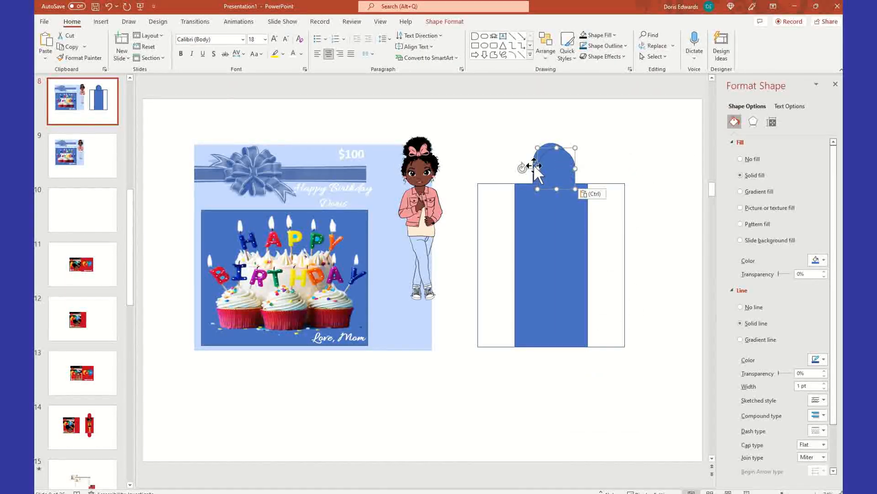
{"action": "left_click_drag", "start_coordinate": [523, 168], "coordinate": [556, 363]}
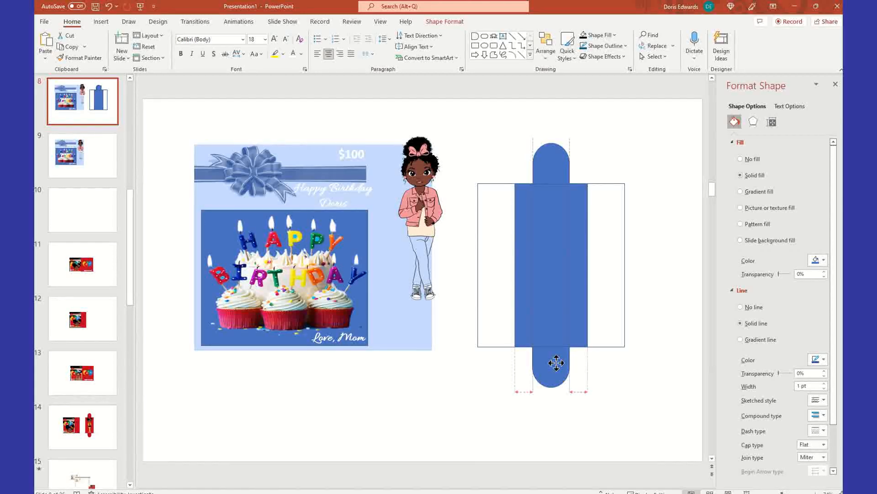